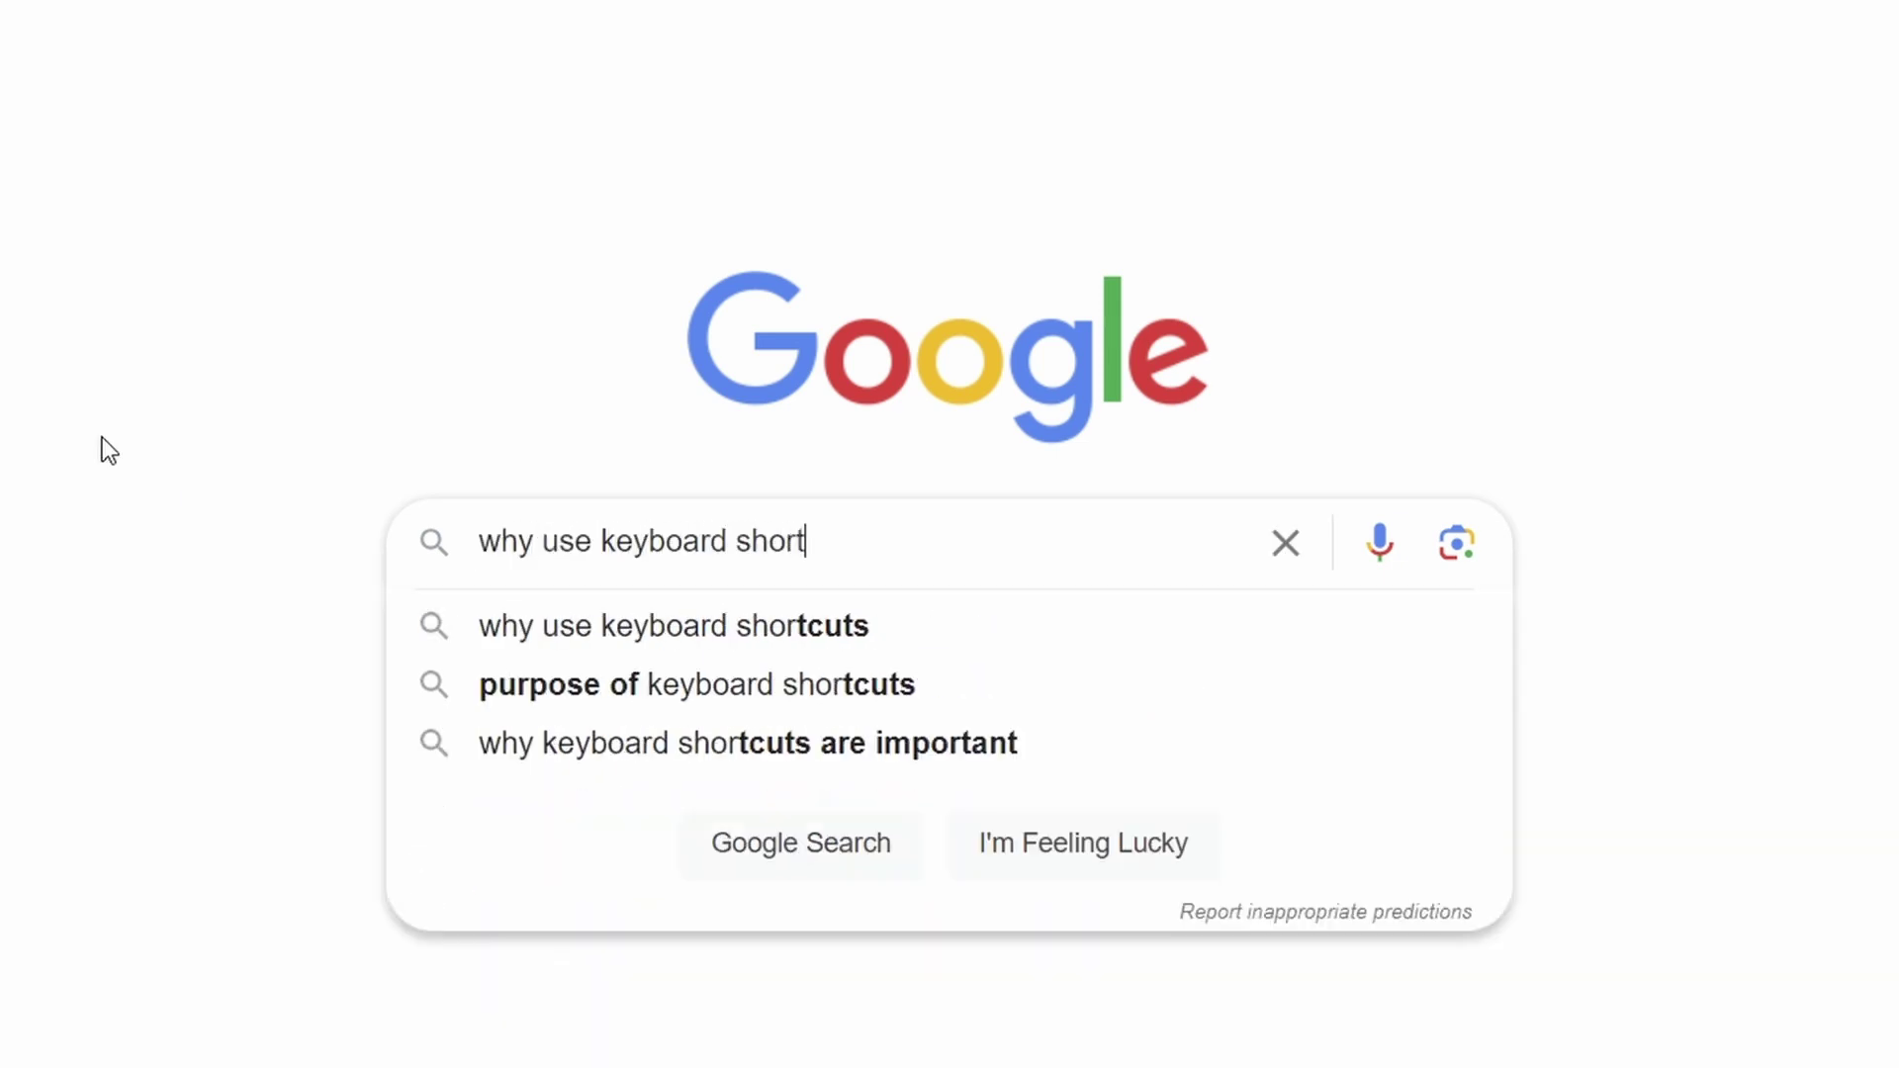
Search Google for 'why use keyboard shortcuts' and highlight 'Efficiency' in the featured snippet
text(cuts)
key(Return)
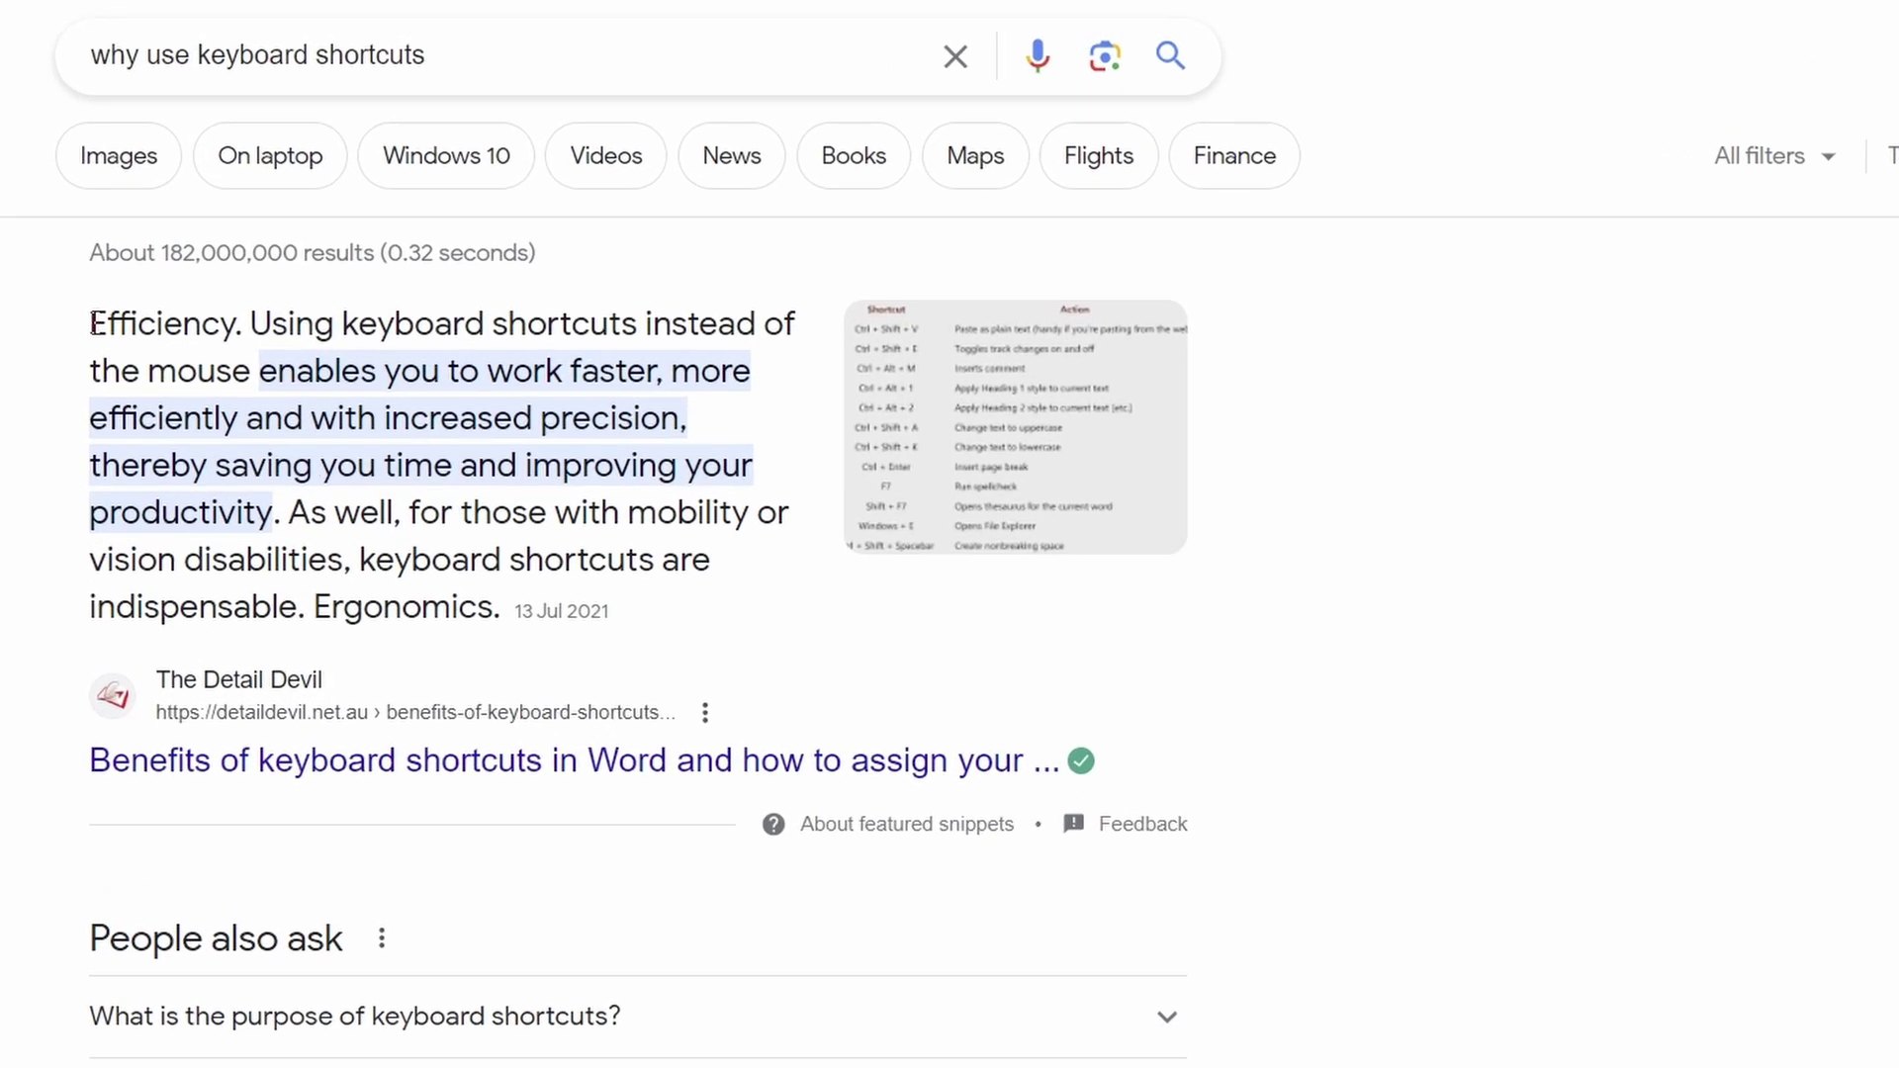
drag(89, 285, 234, 285)
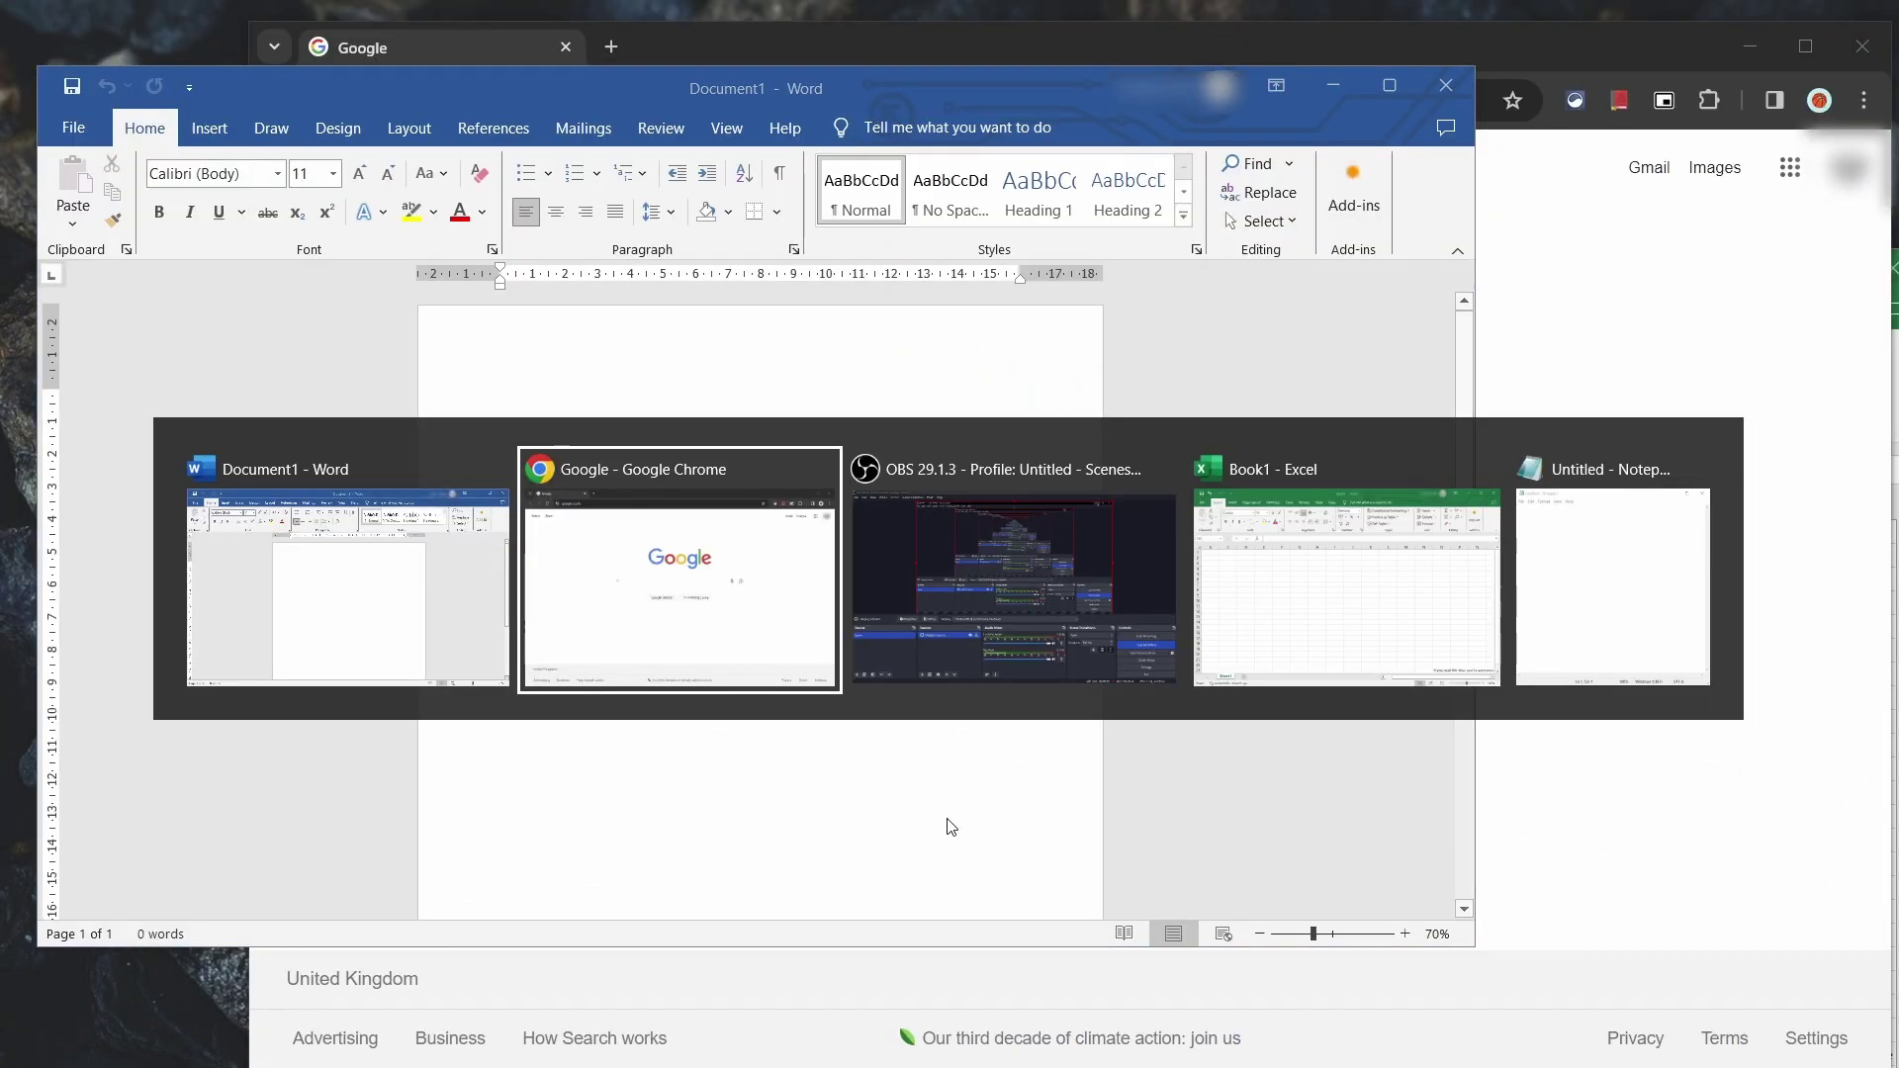
Alt+Tab through Word, Notepad and Chrome, then flip back and forth between recent windows
key(alt+Tab)
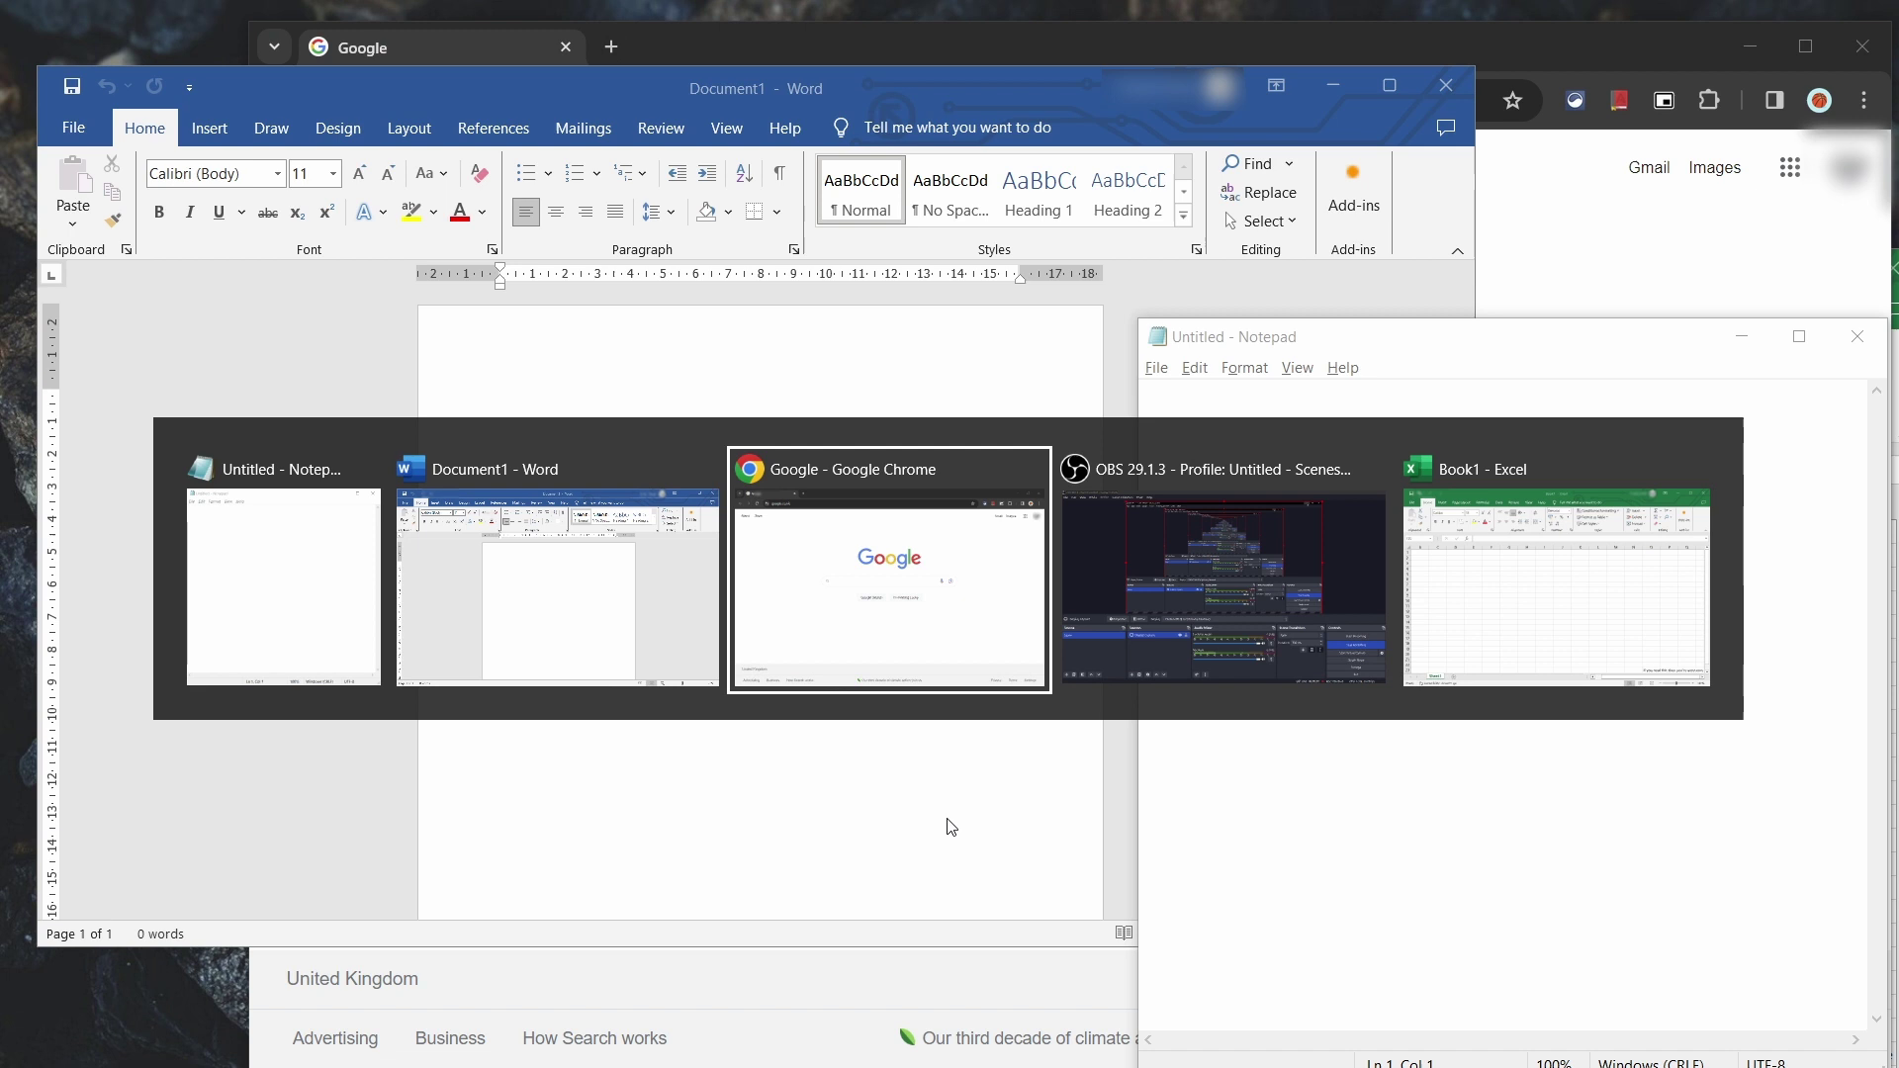
key(alt+Tab)
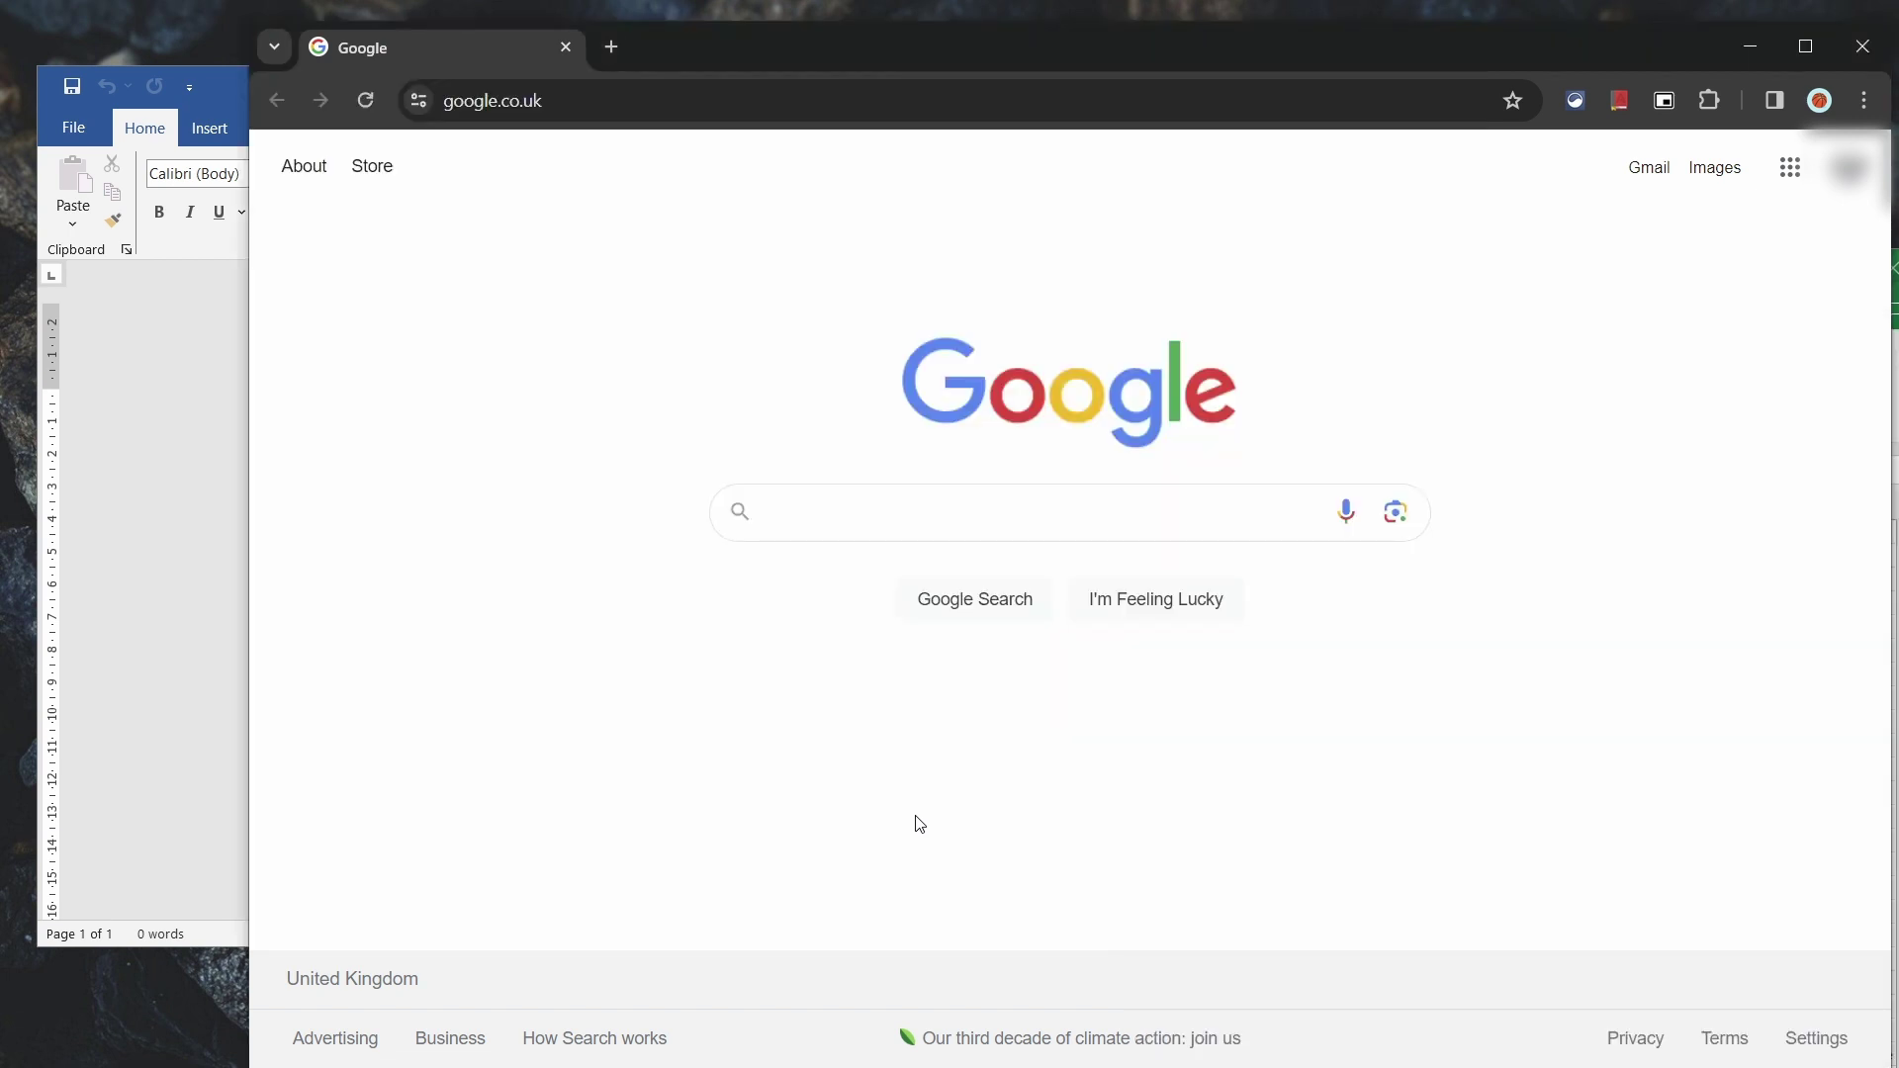
key(alt+Tab)
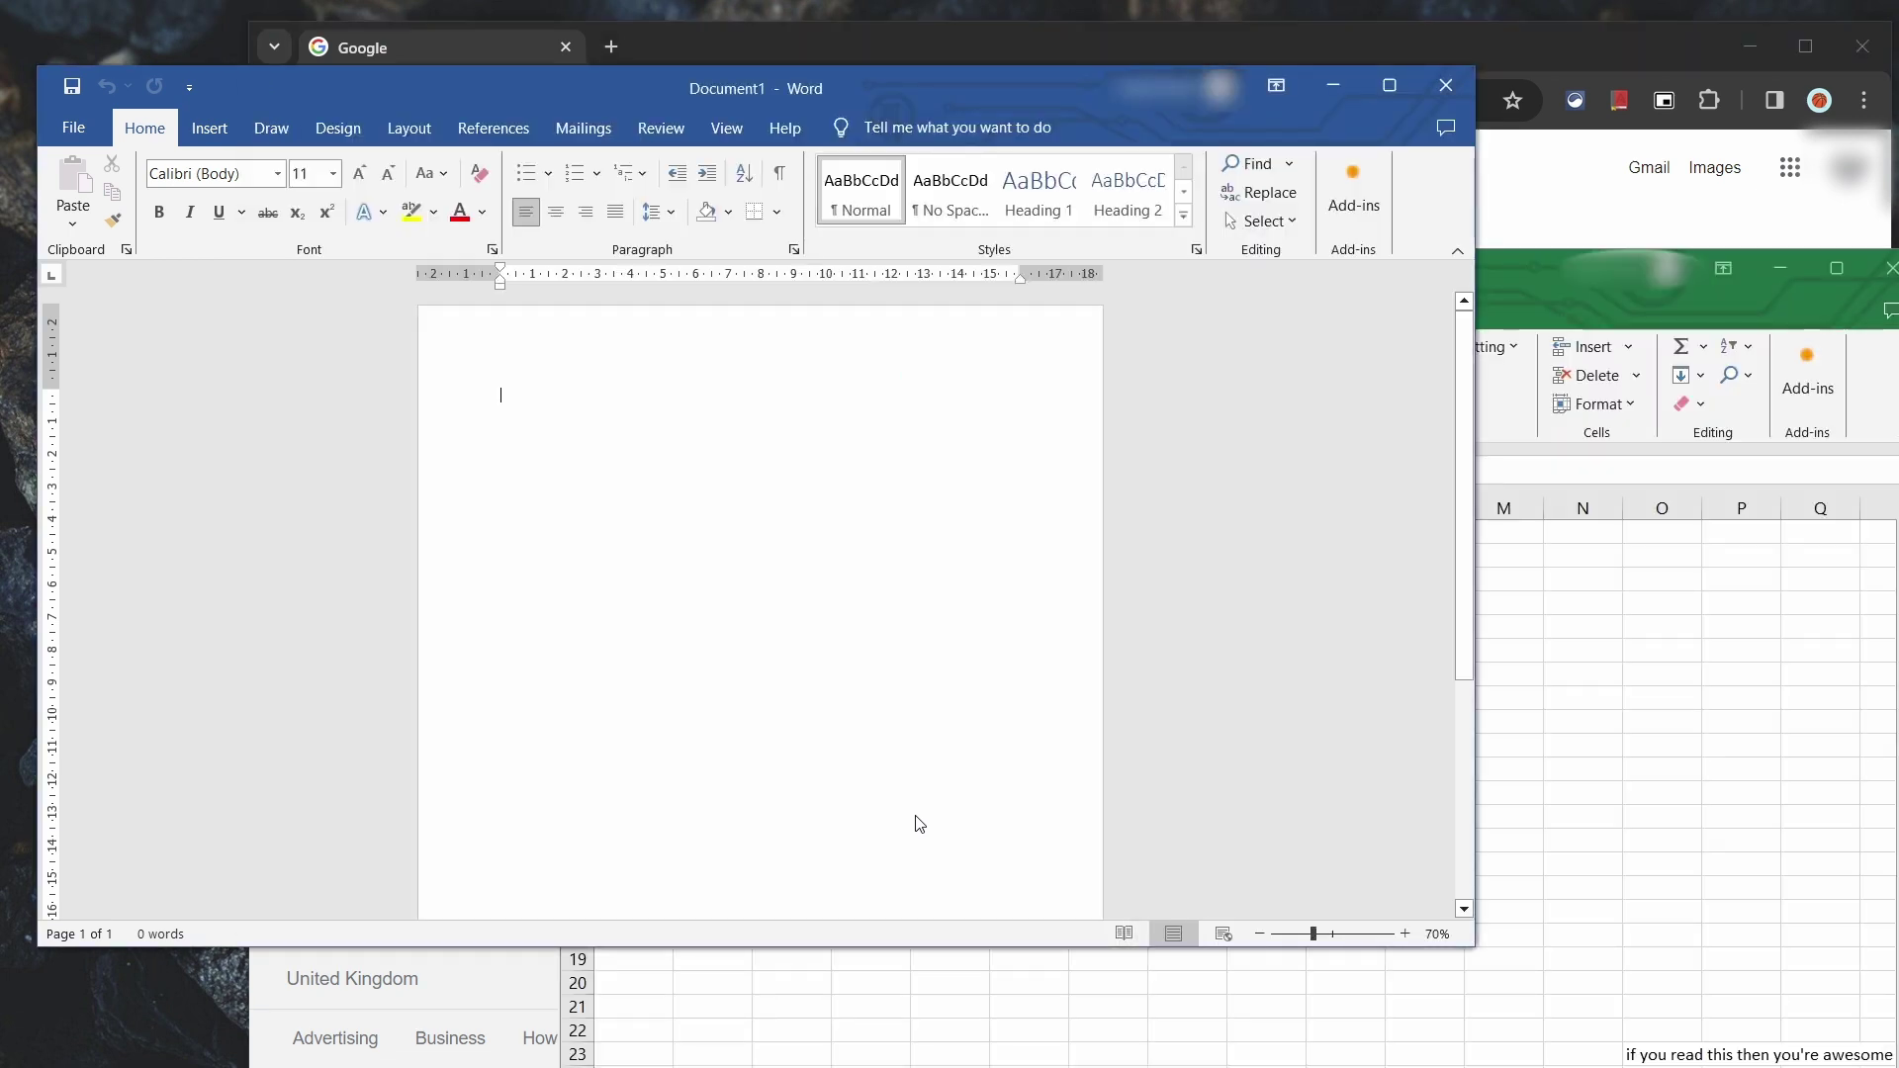
key(alt+Tab)
key(alt+Tab)
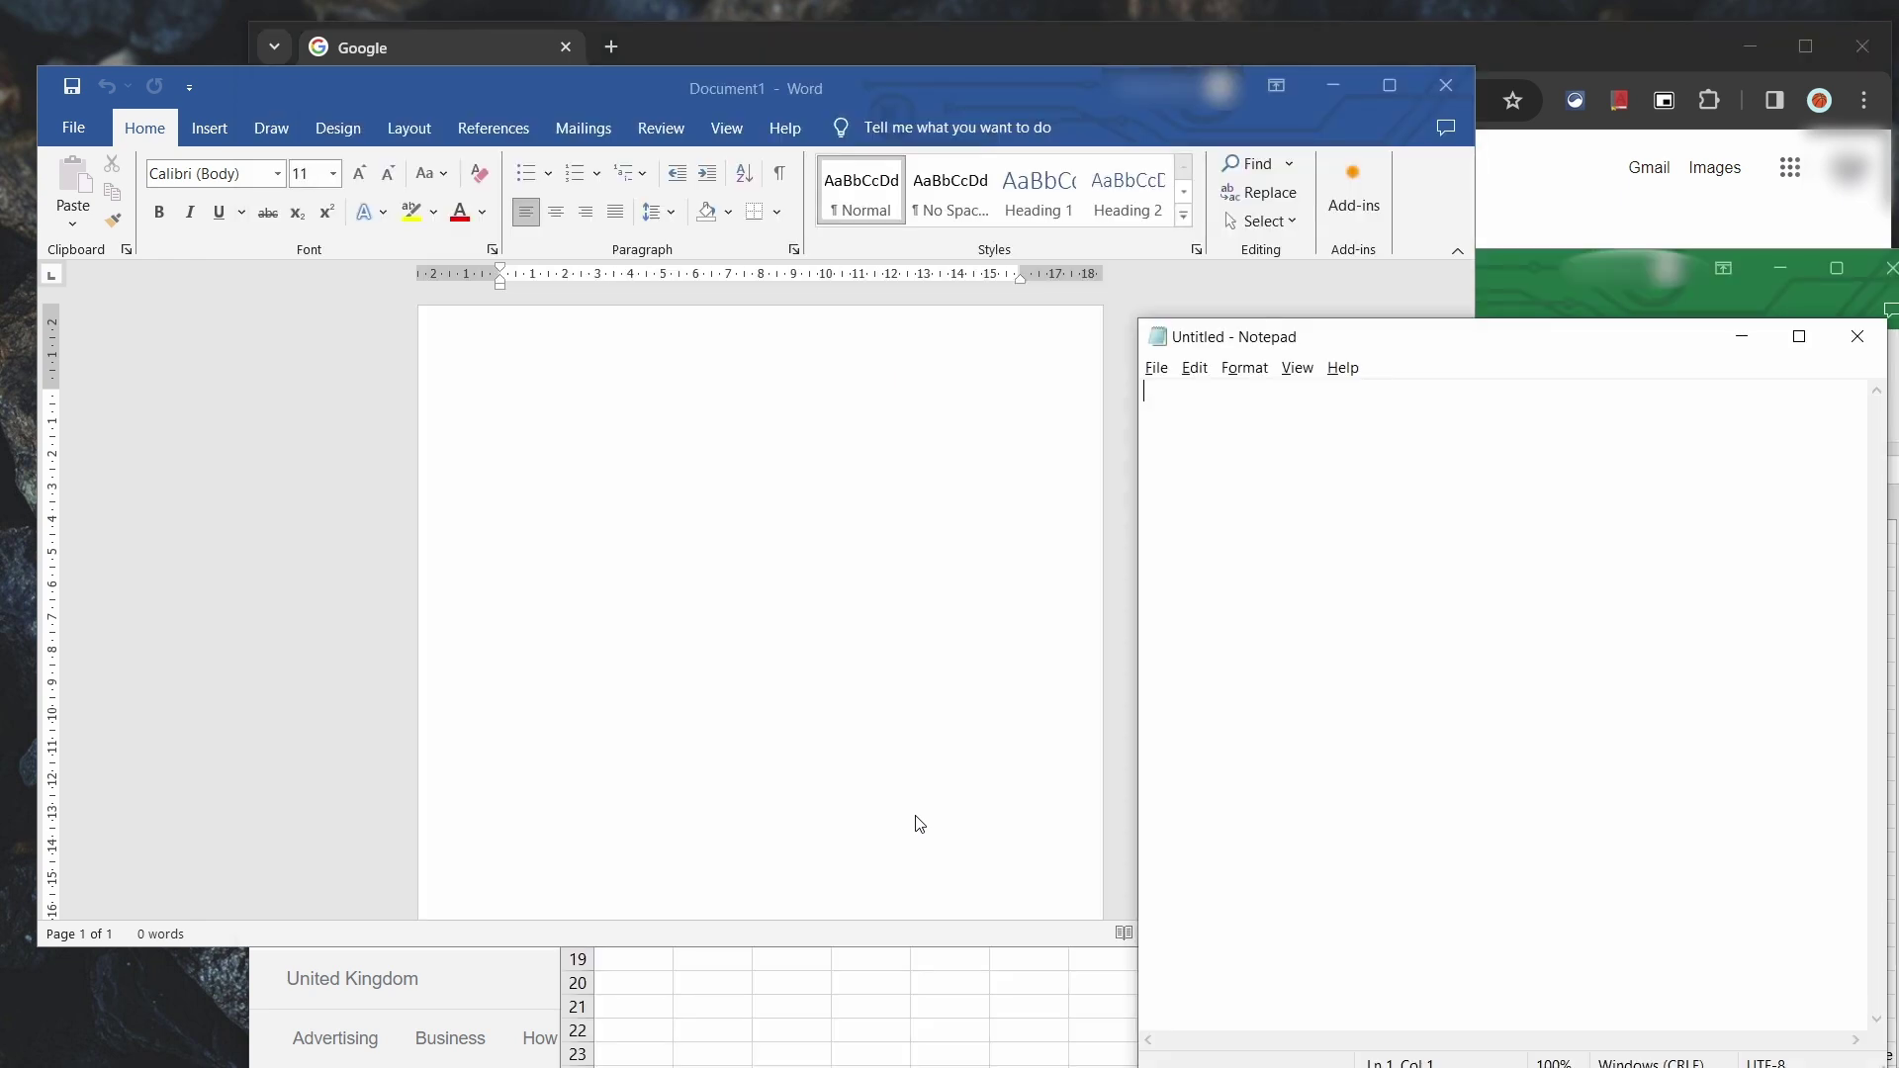
key(alt+Tab)
key(alt+Tab)
key(alt+Tab)
key(alt+Tab)
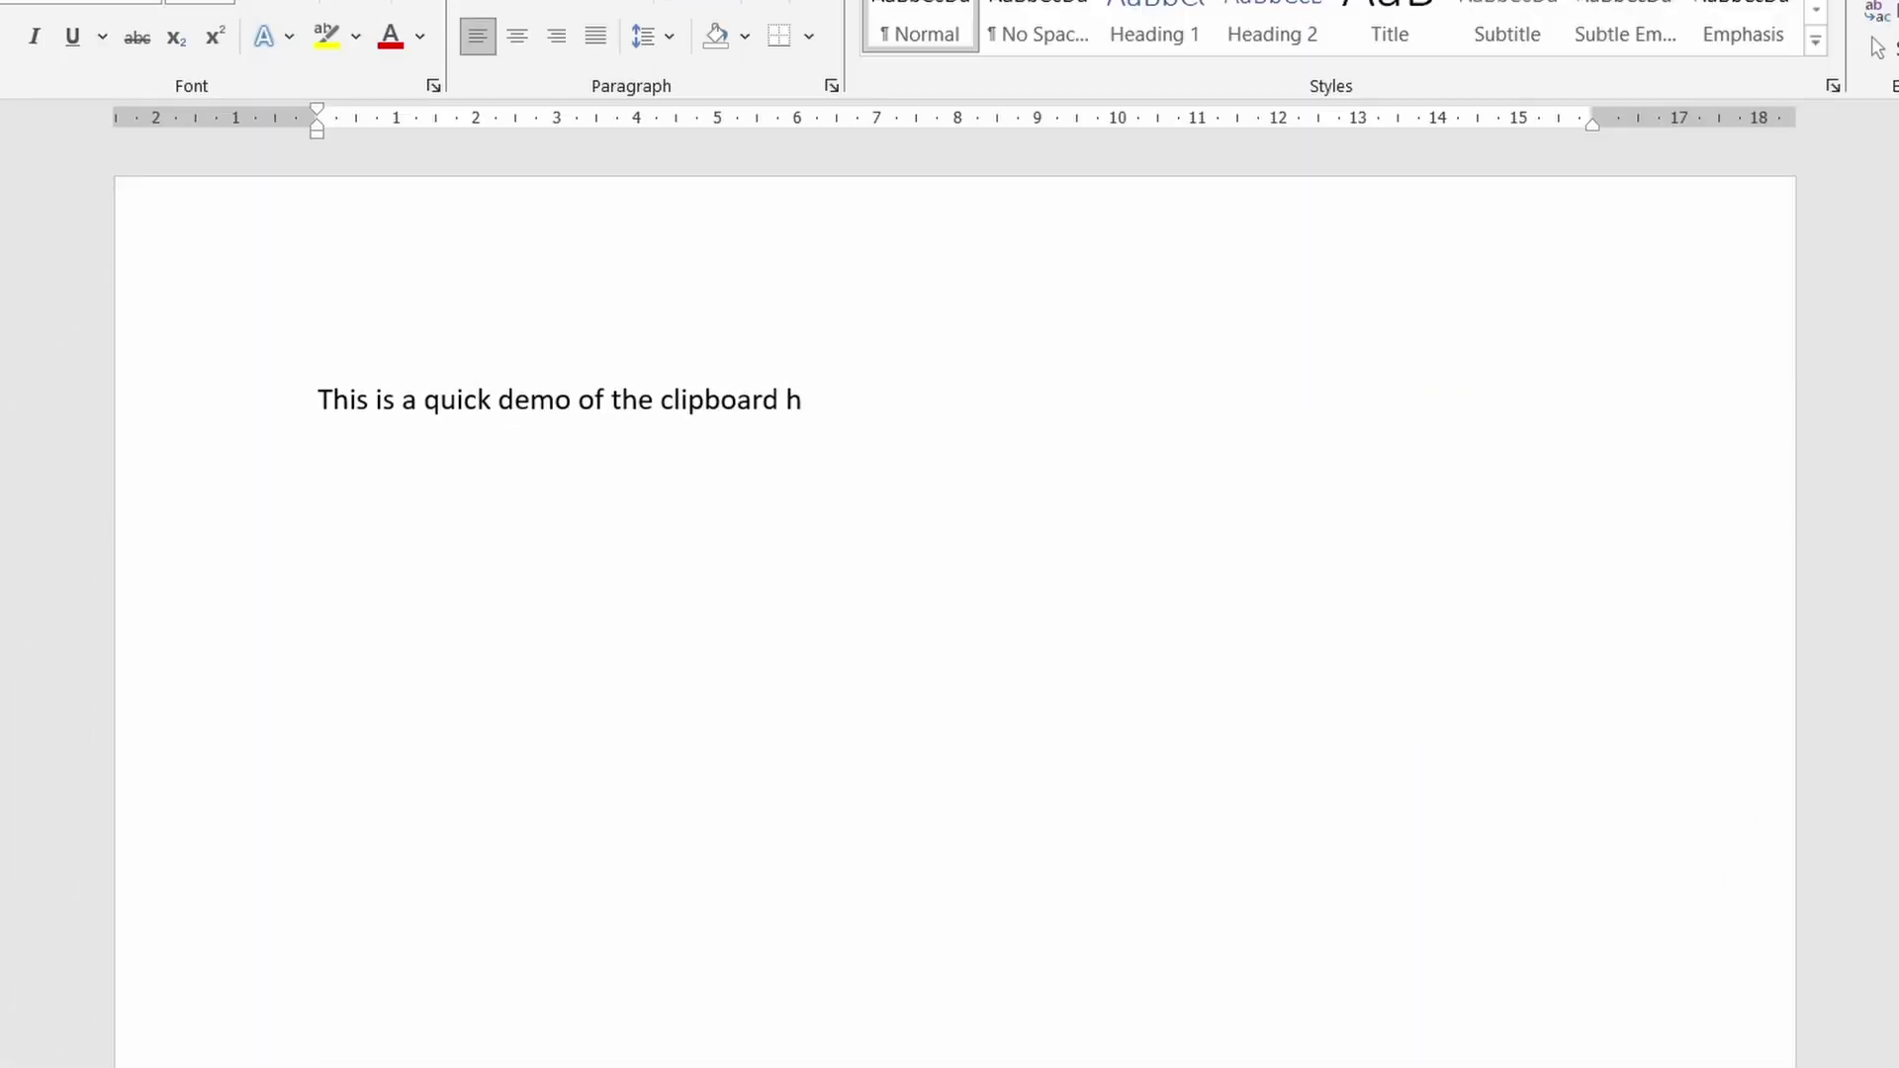
Paste the copied sentence, then add 'This is what I want to copy.' and 'This is what I actually want to copy.' from Win+V history
right_click(523, 540)
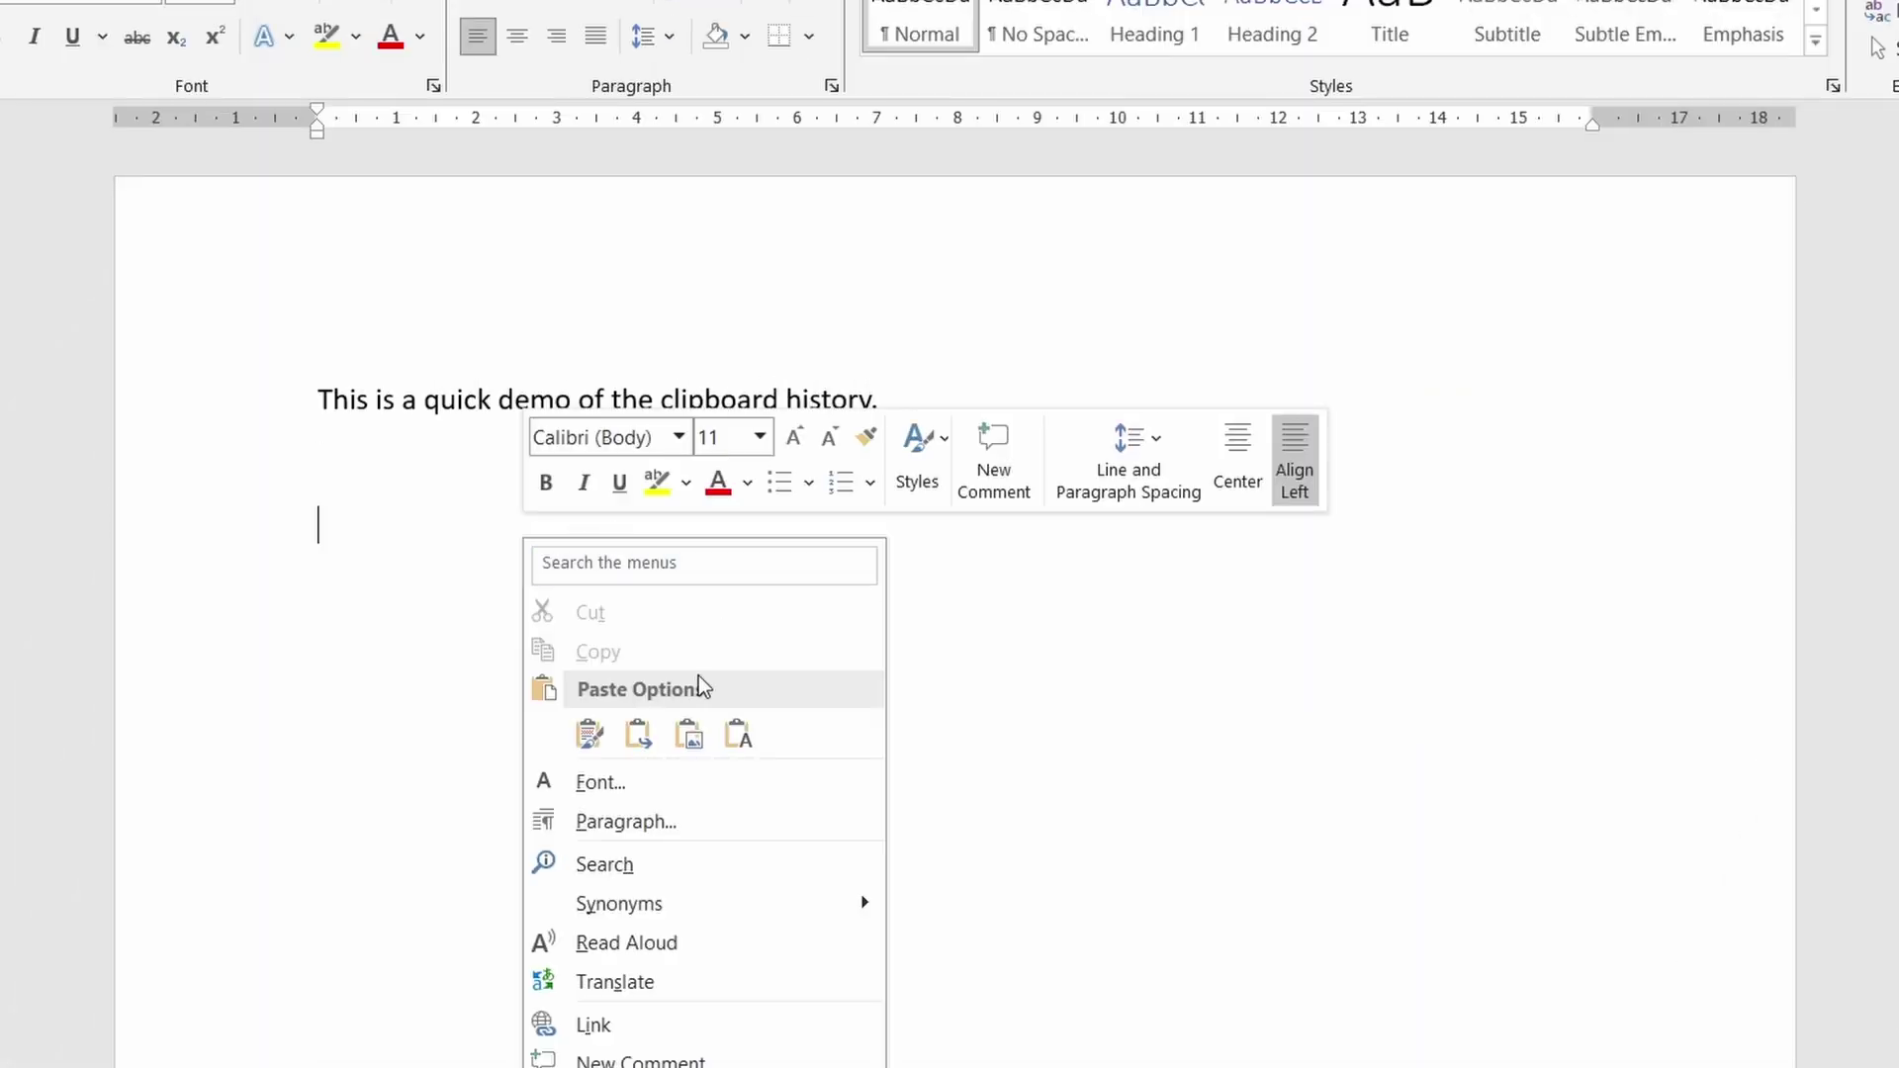
click(743, 739)
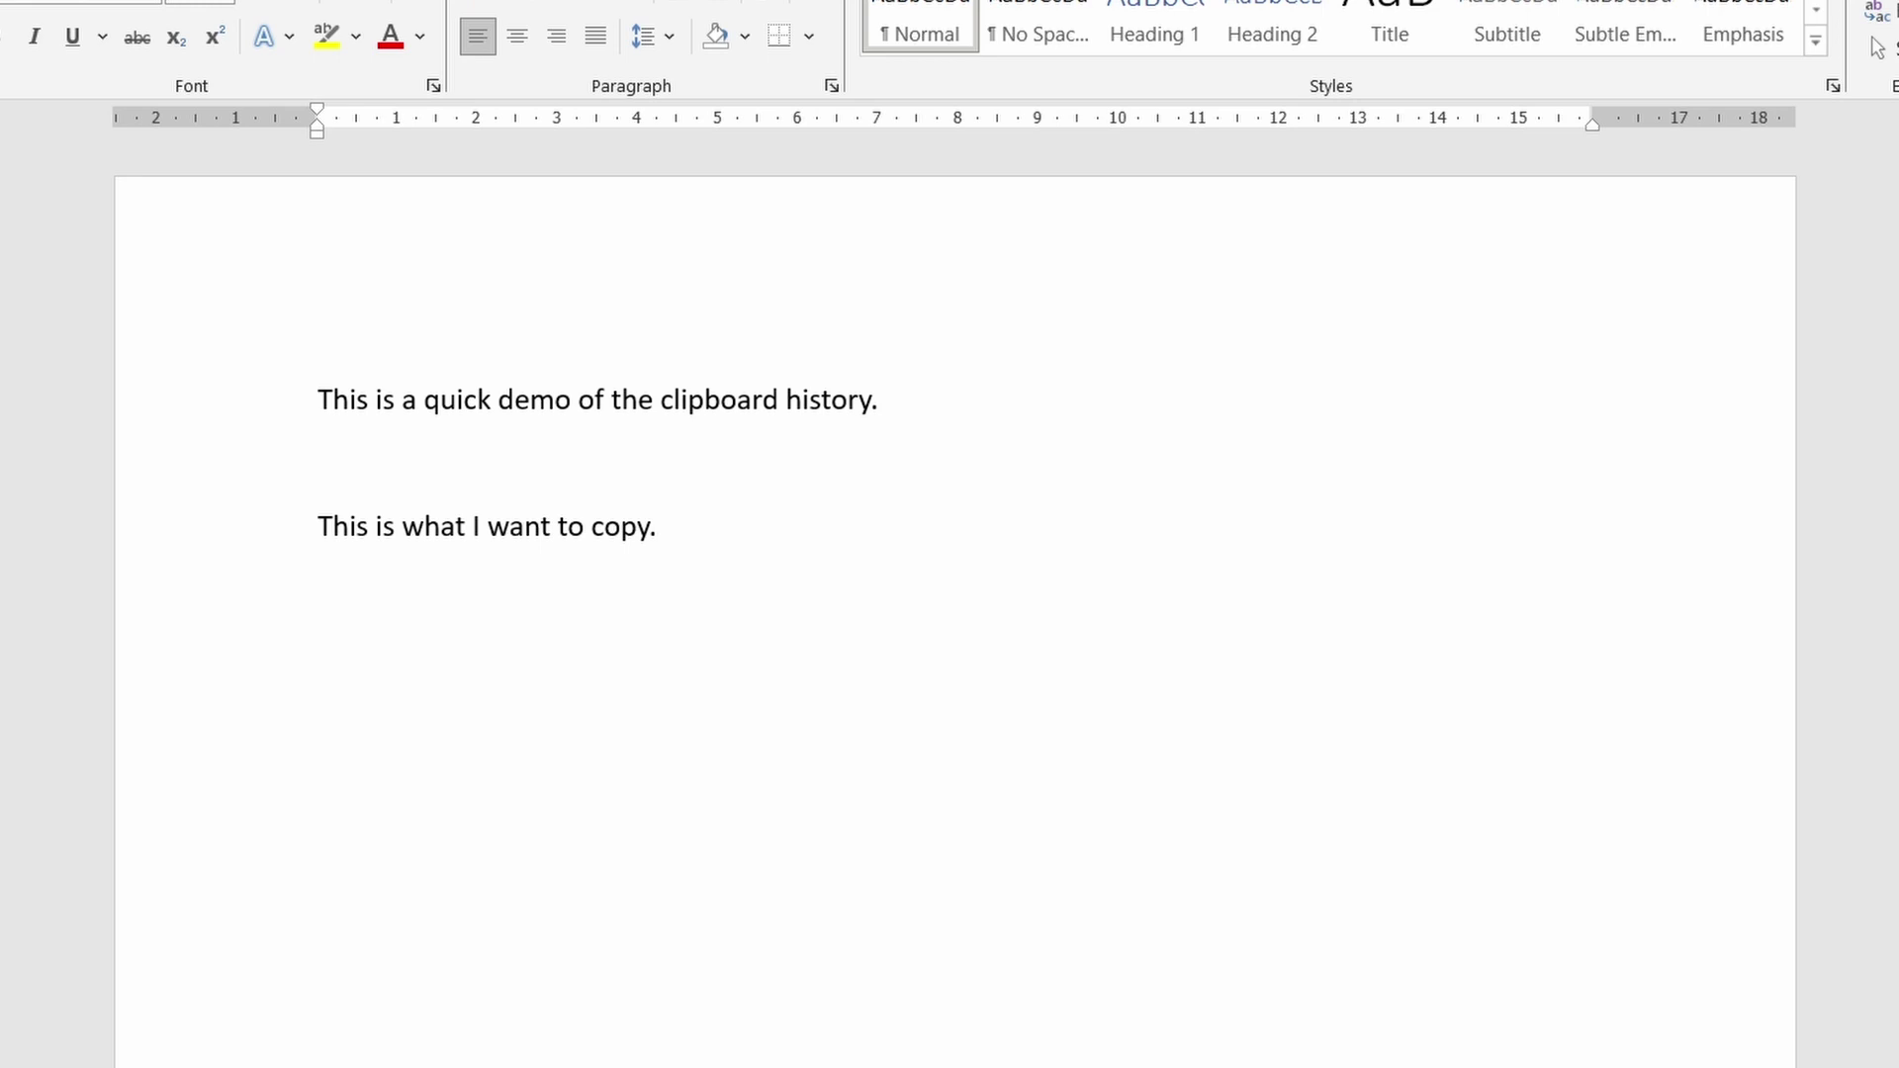
key(super+v)
click(620, 910)
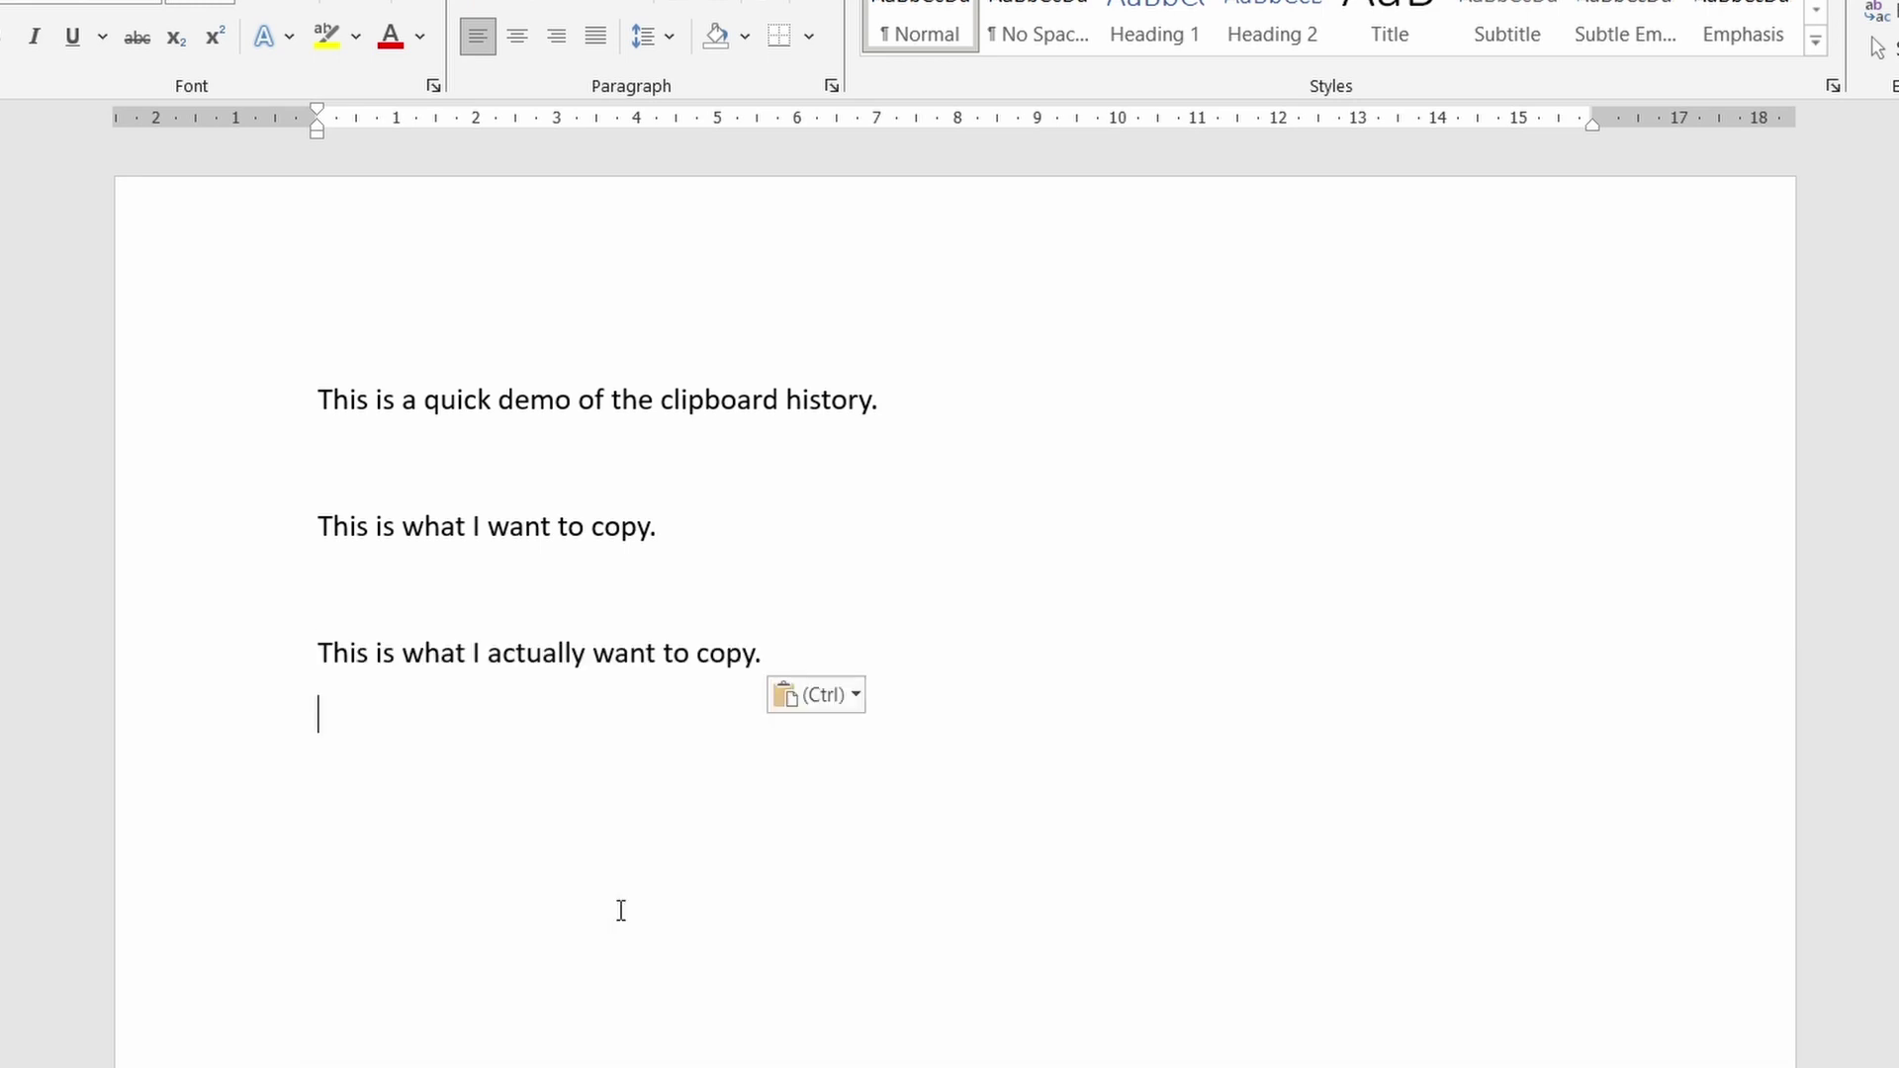
key(Return)
key(super+v)
scroll(525, 636, down, 2)
click(522, 571)
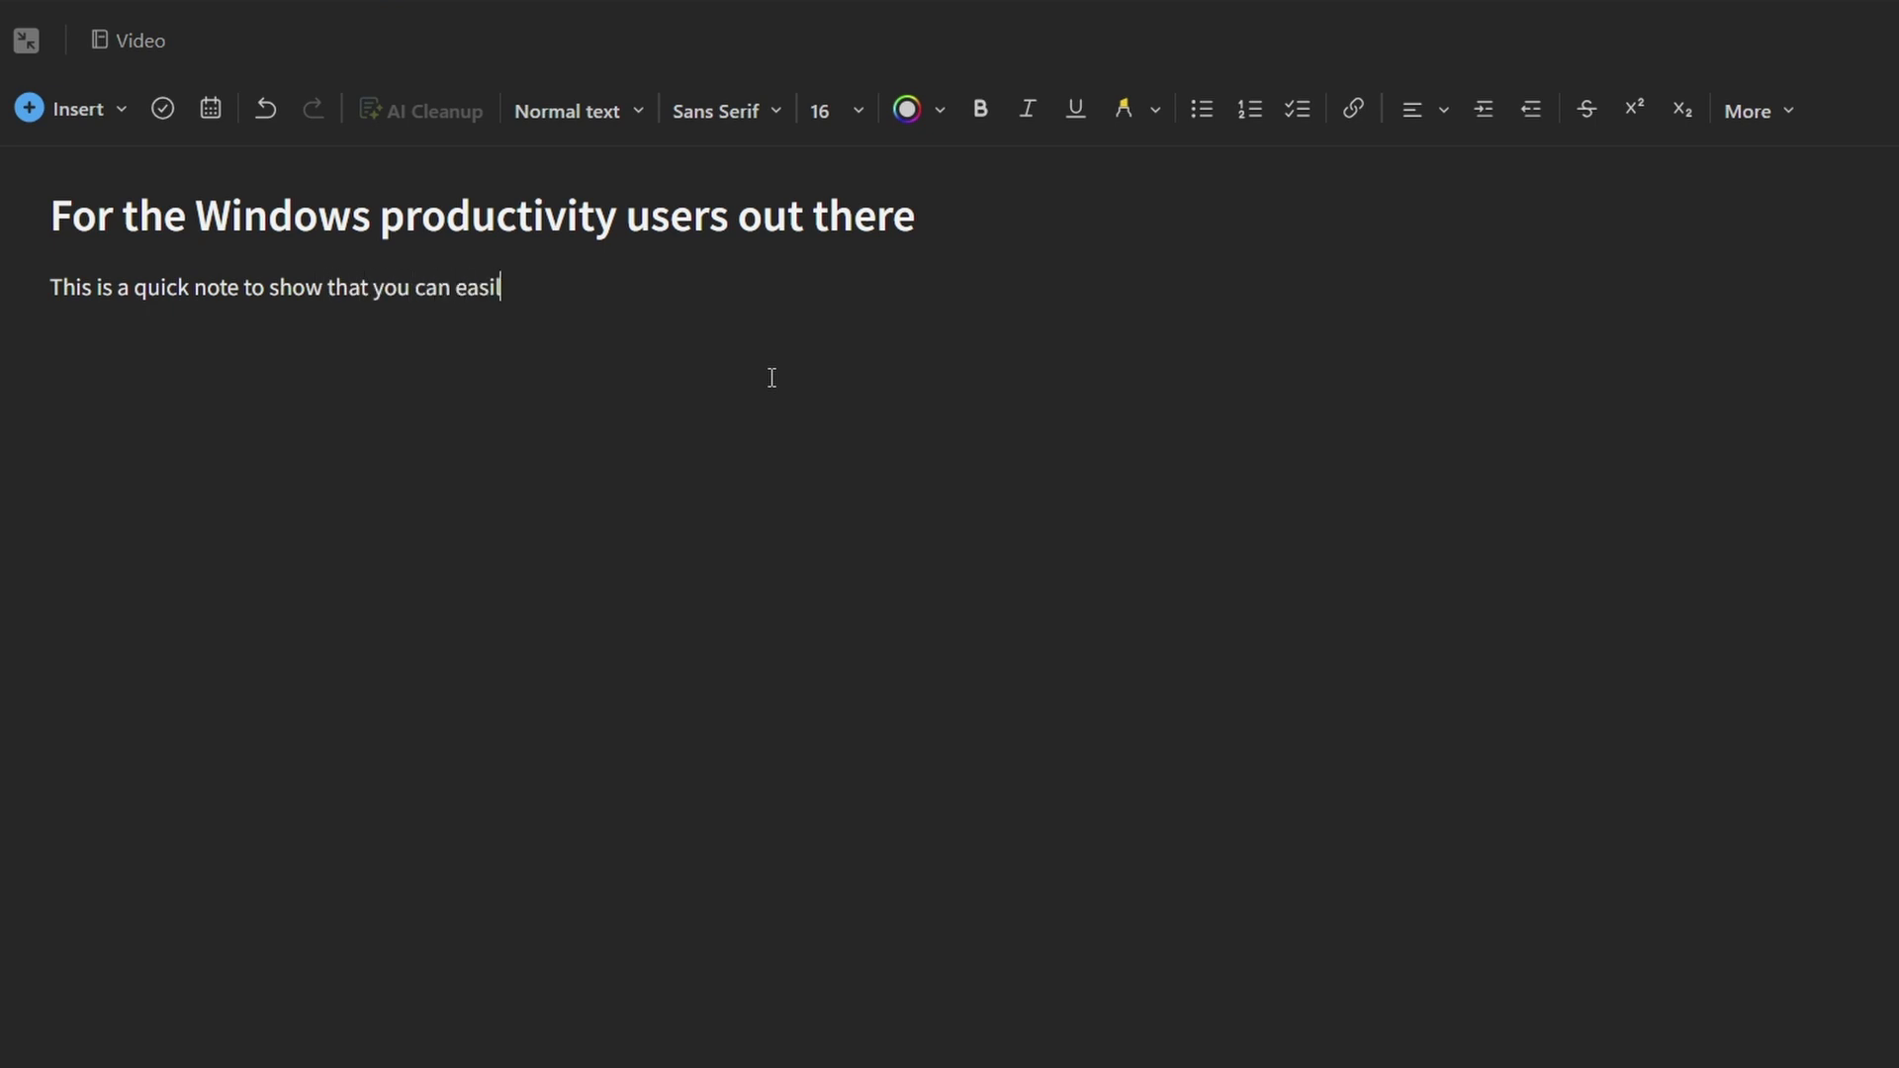
Finish the note's emoji sentence and insert a sunglasses emoji found by searching 'sung' in the Win+. picker
text(.)
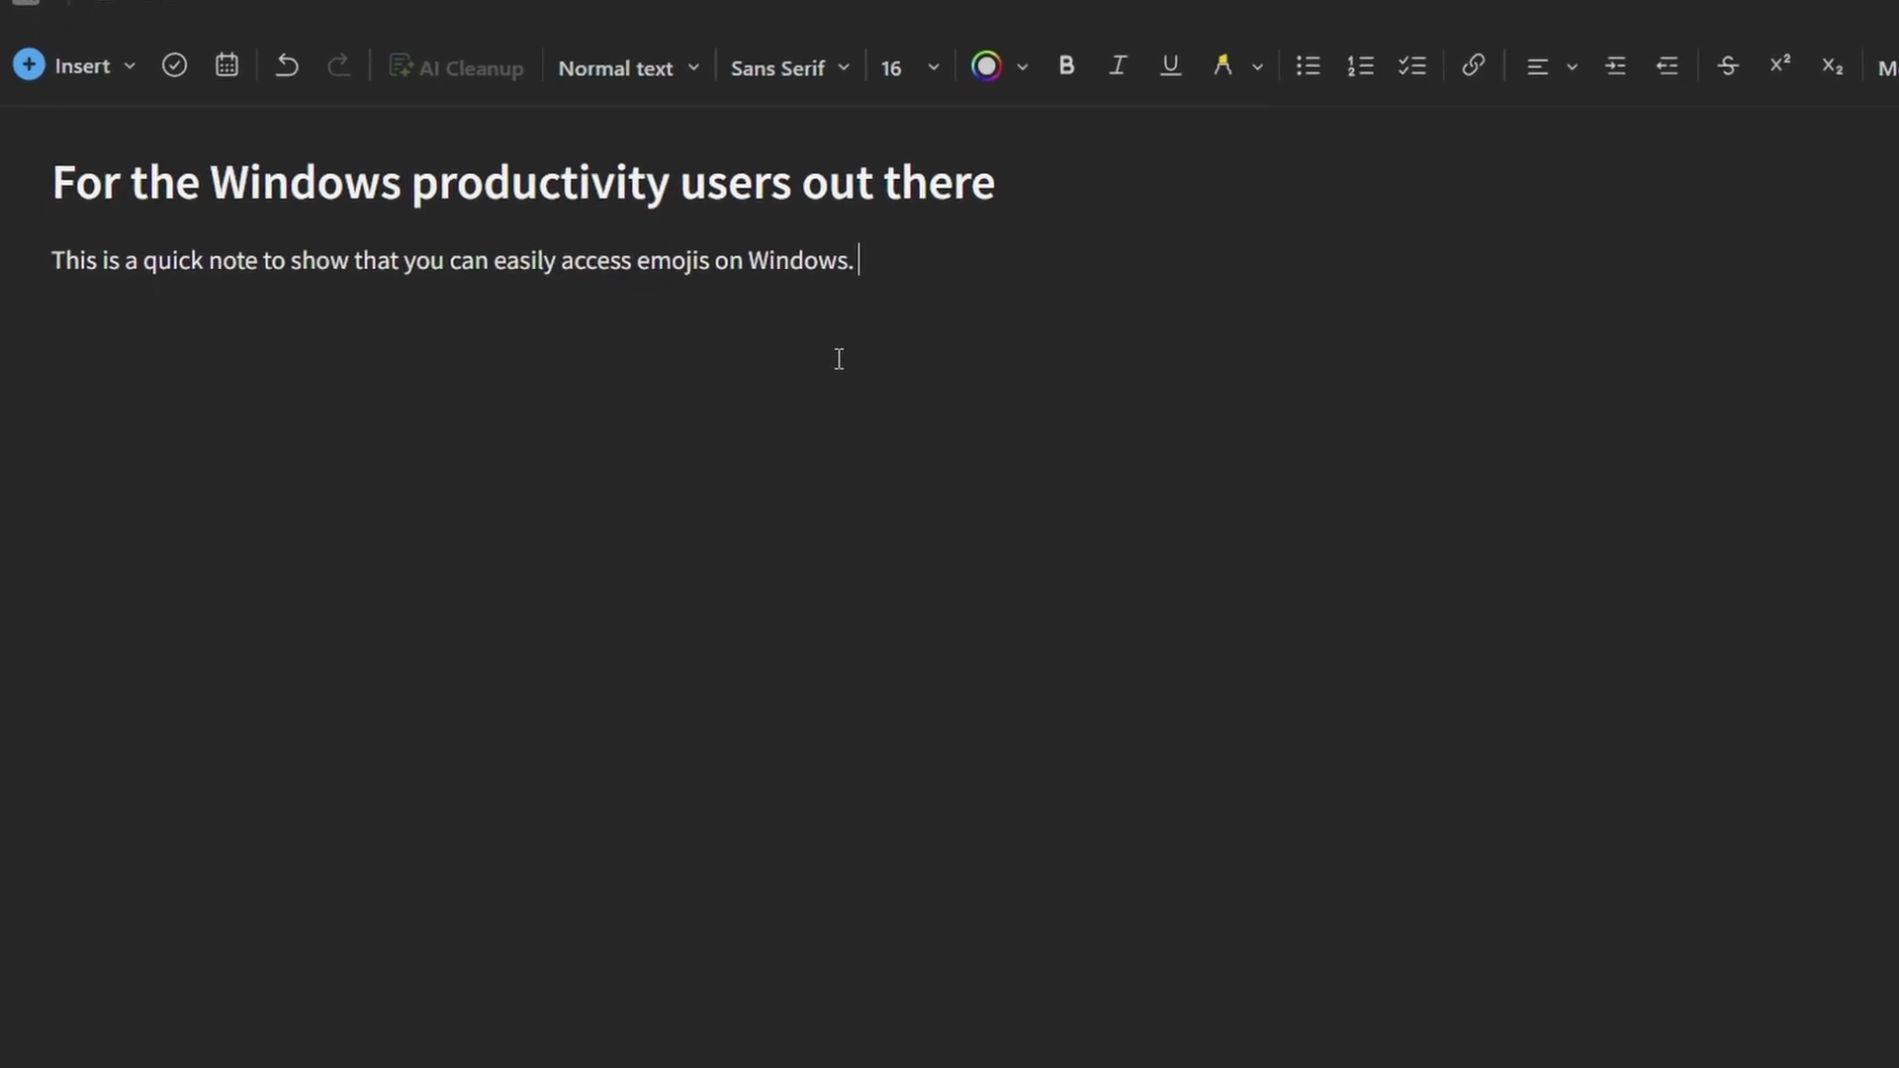
key(super+period)
text(sung)
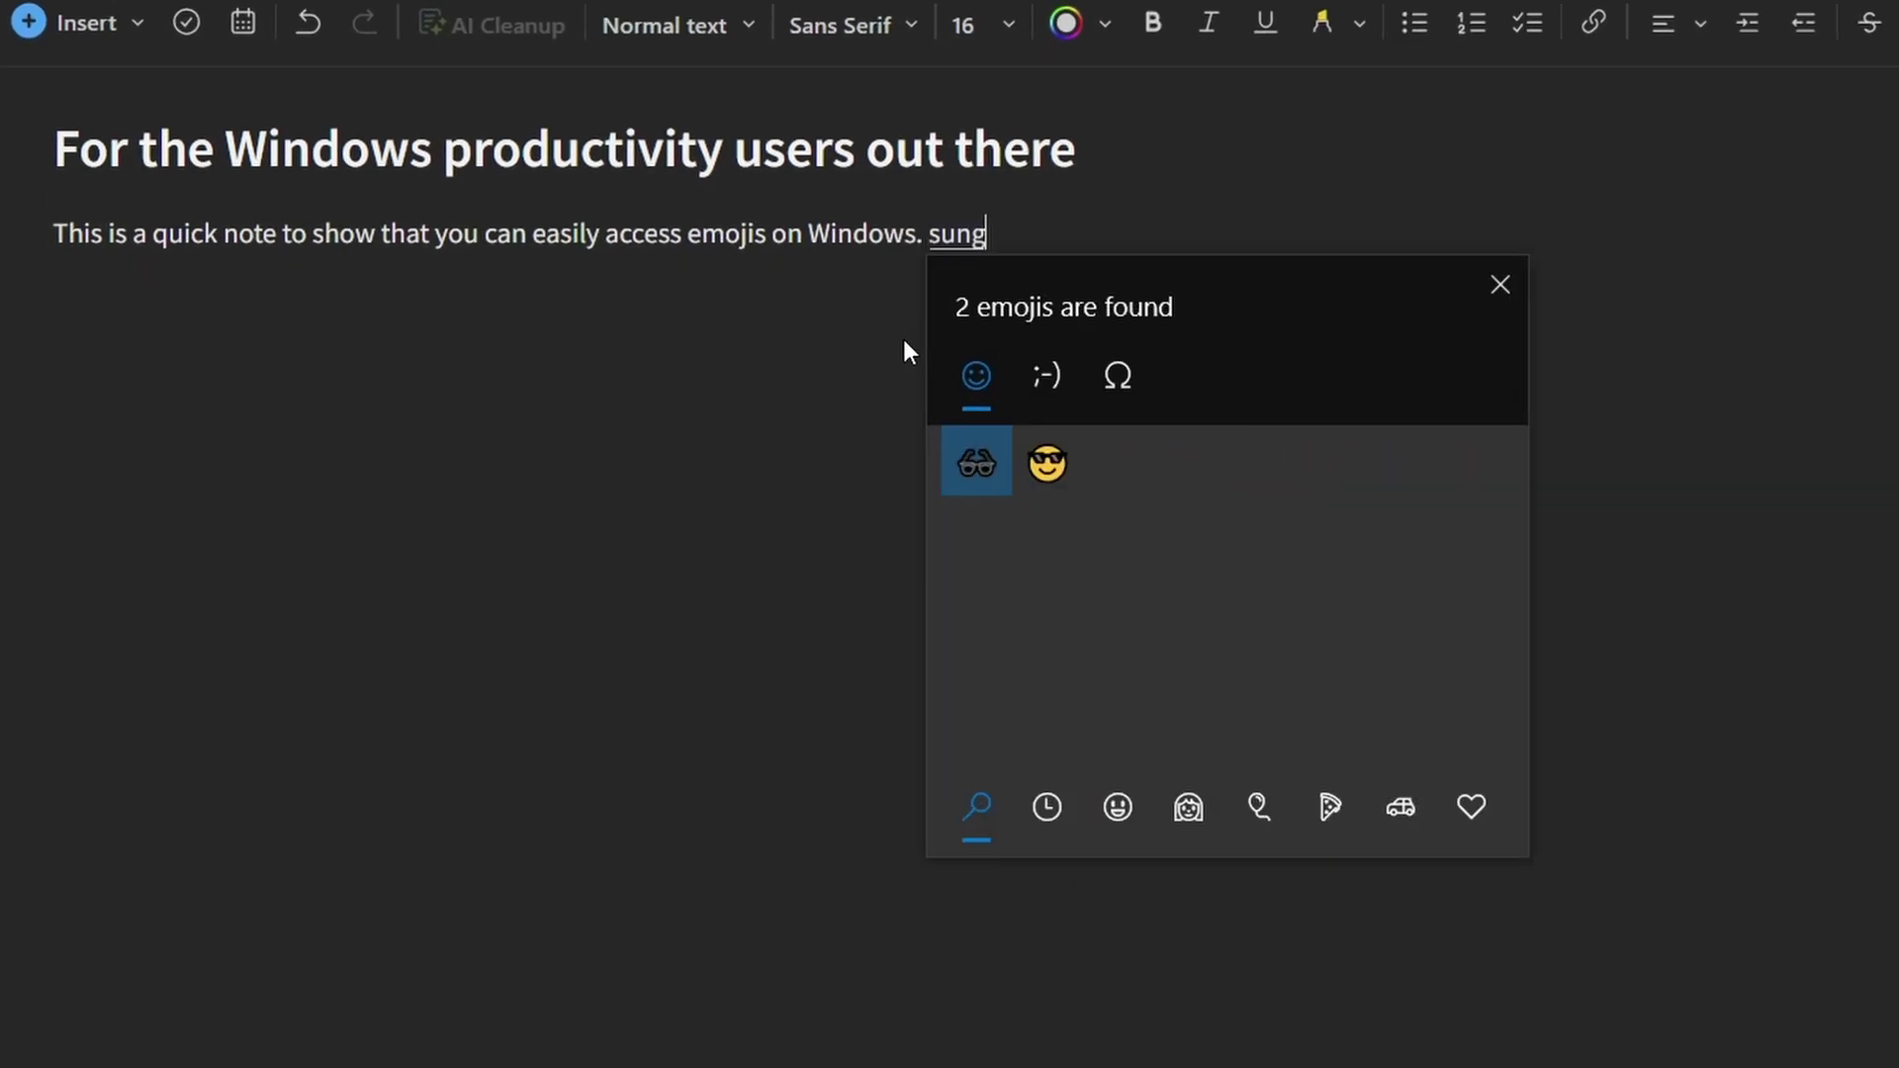
key(Right)
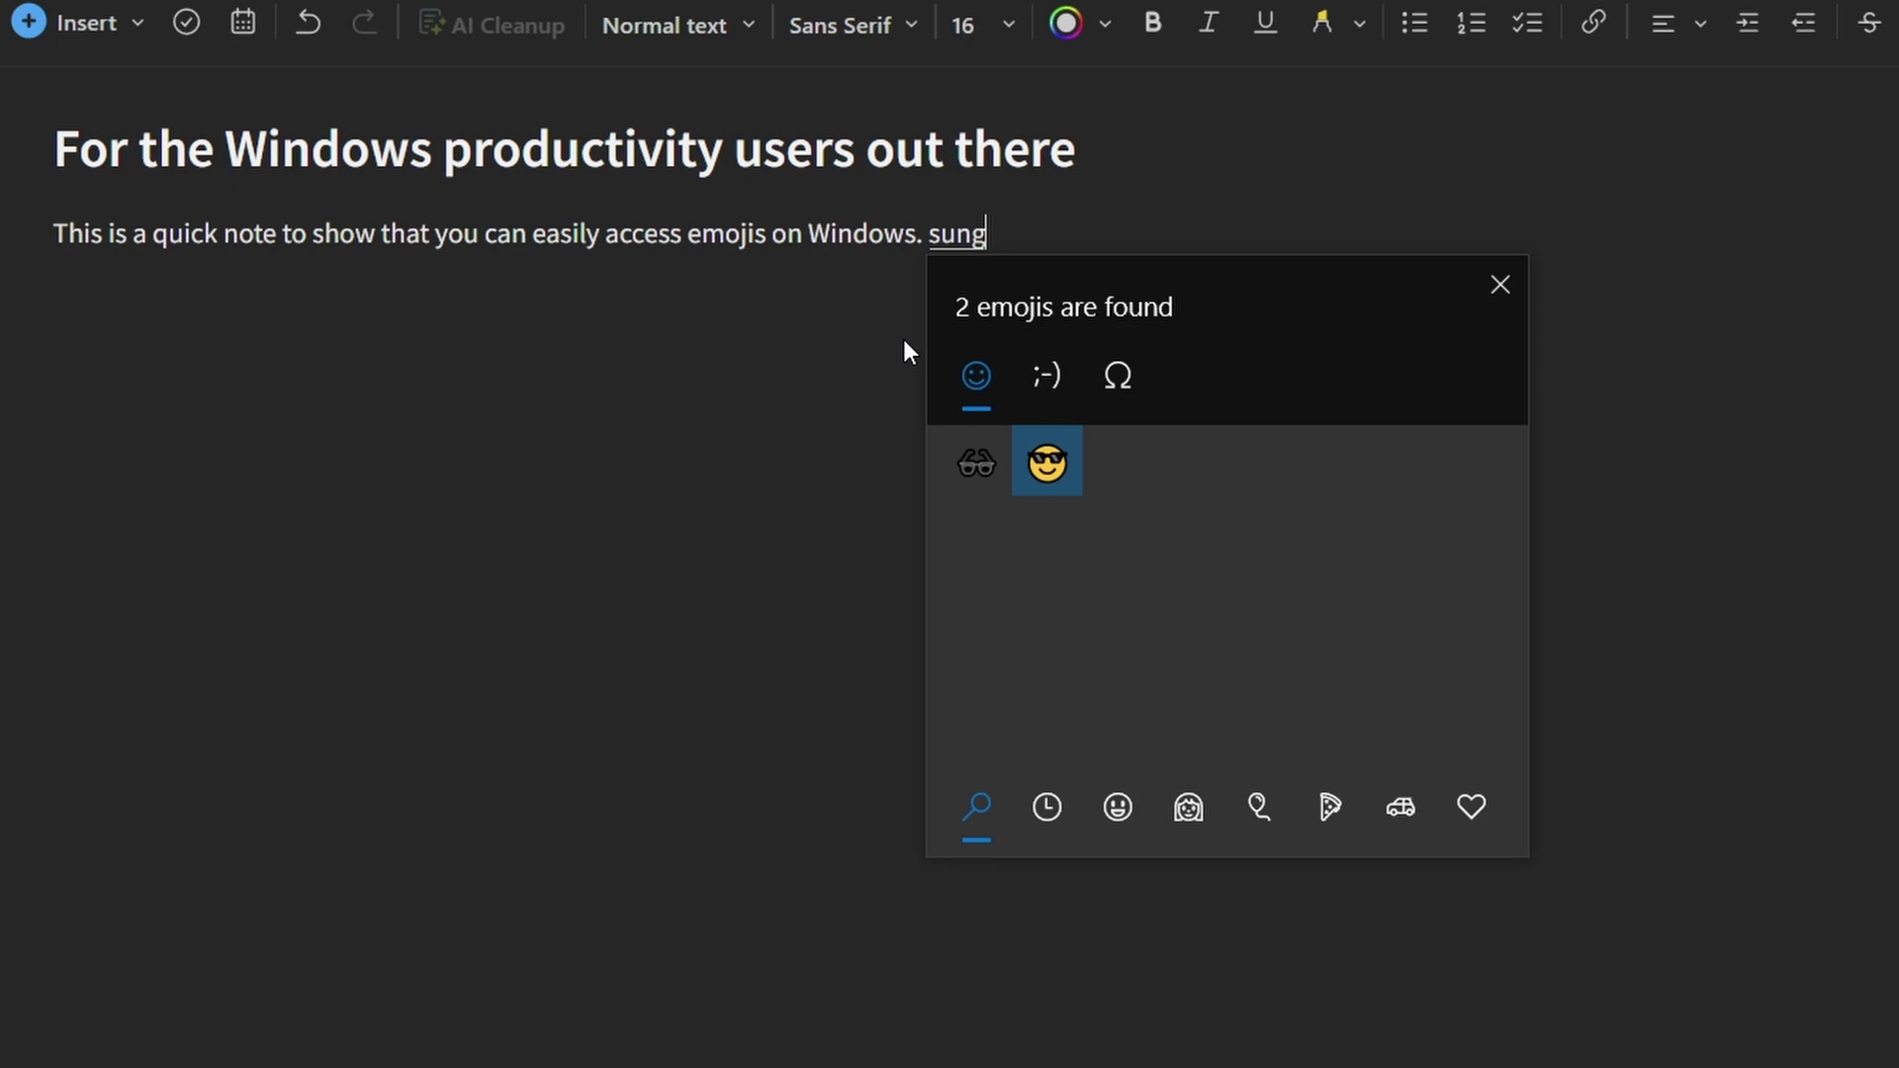
key(Return)
key(Escape)
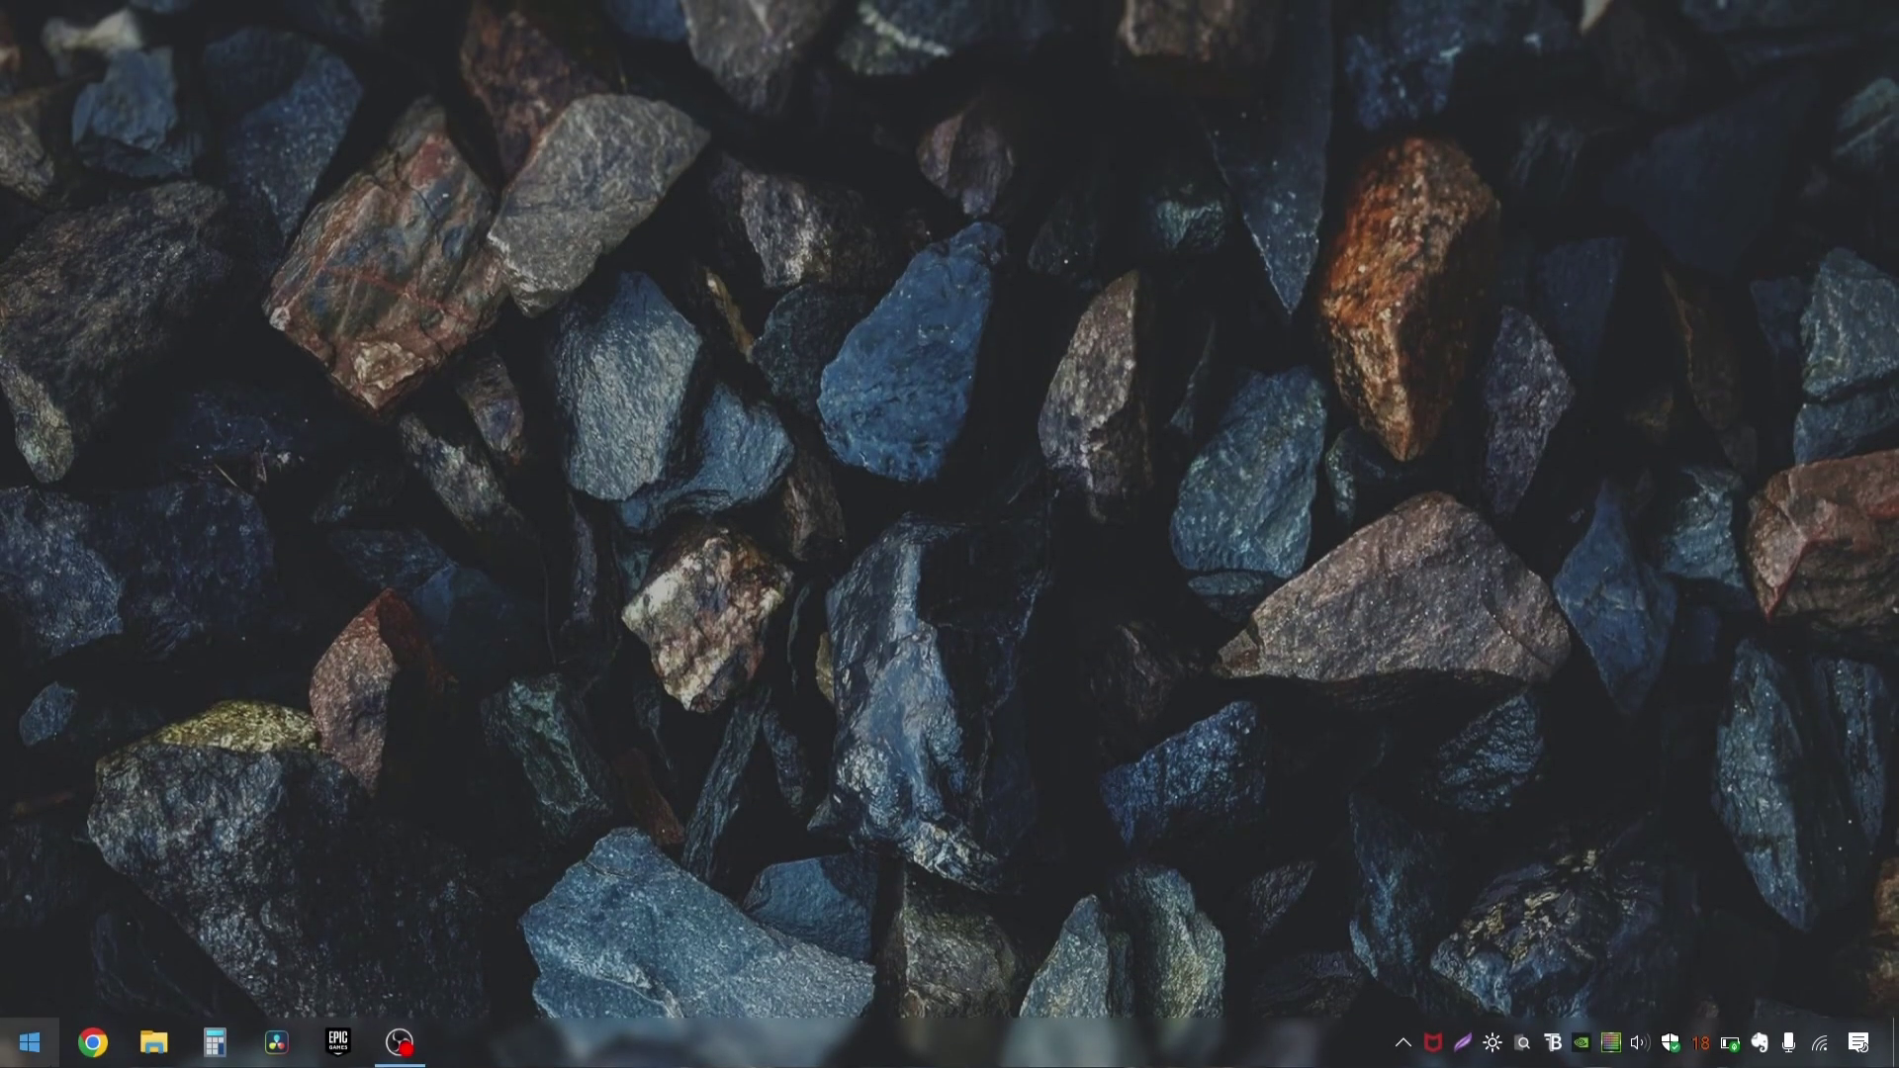
Launch Chrome from its taskbar icon
click(119, 1040)
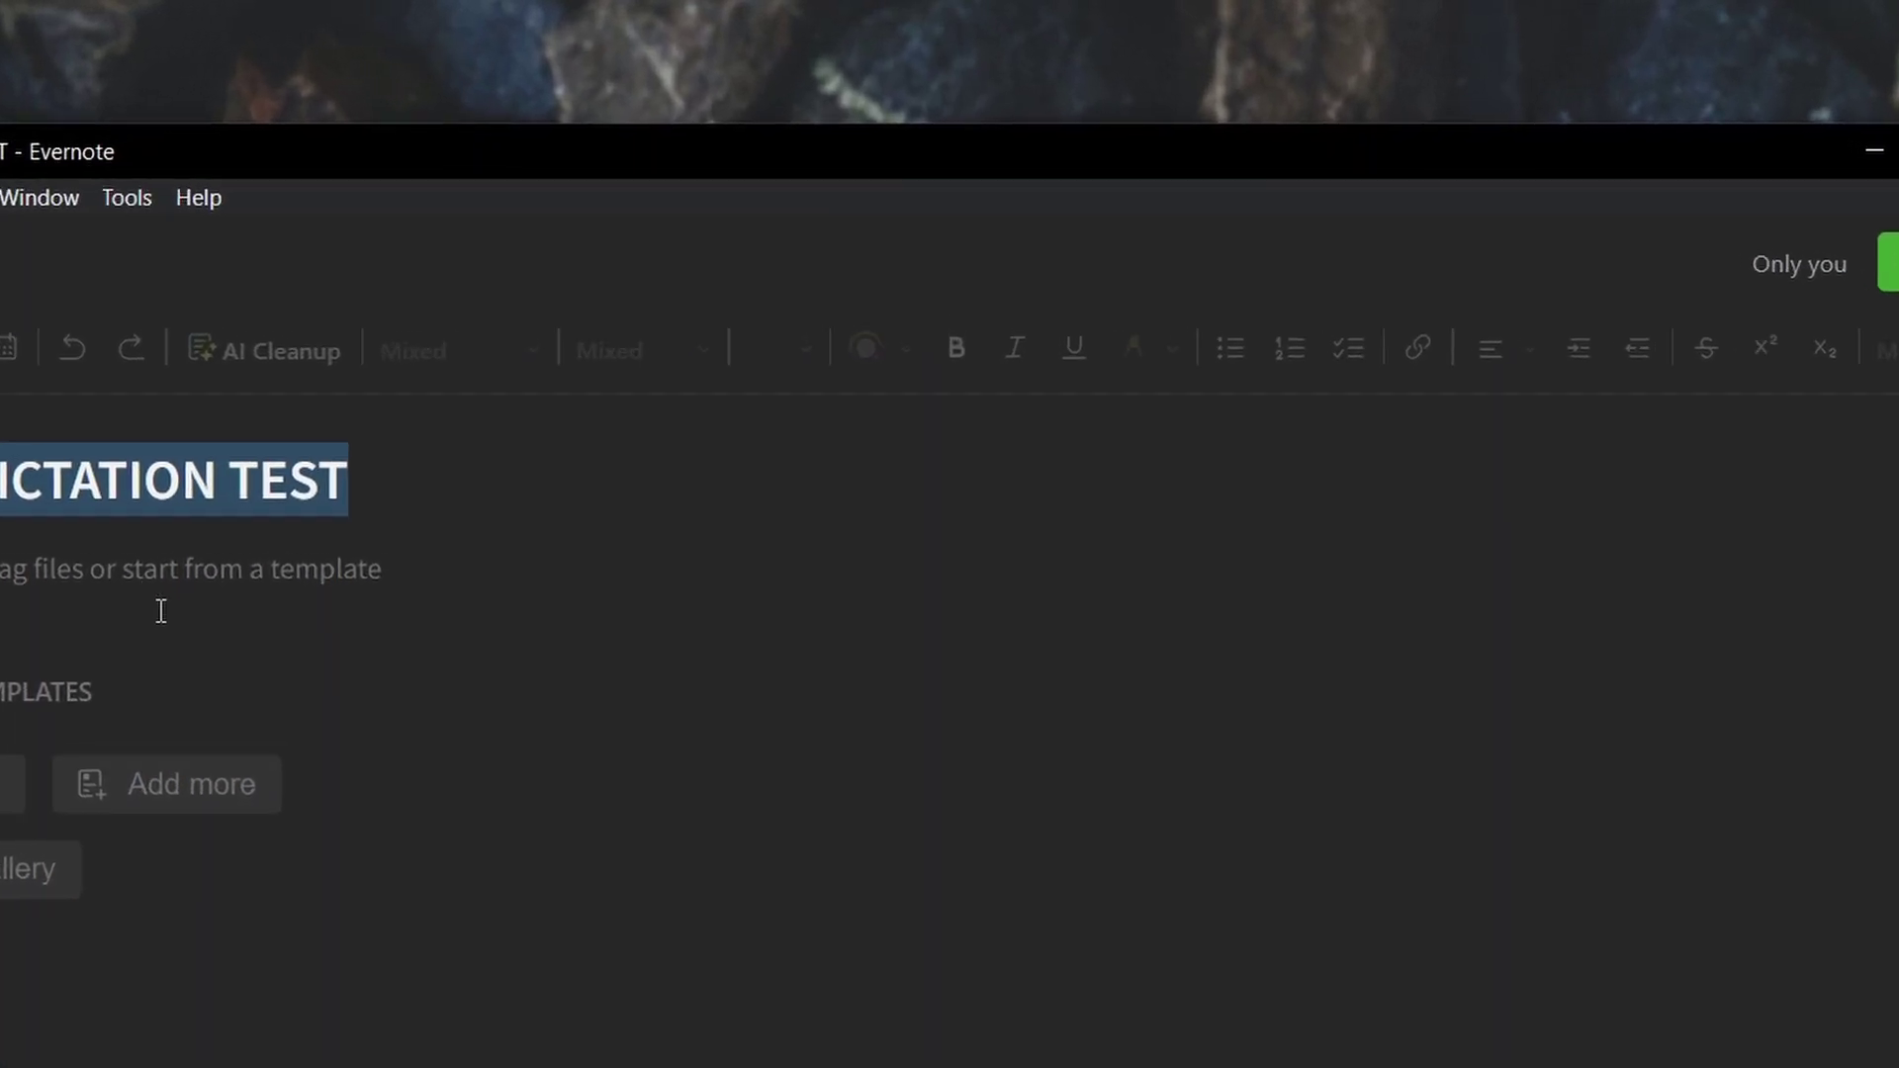
Place the cursor in the empty body of the VOICE DICTATION TEST note
click(459, 426)
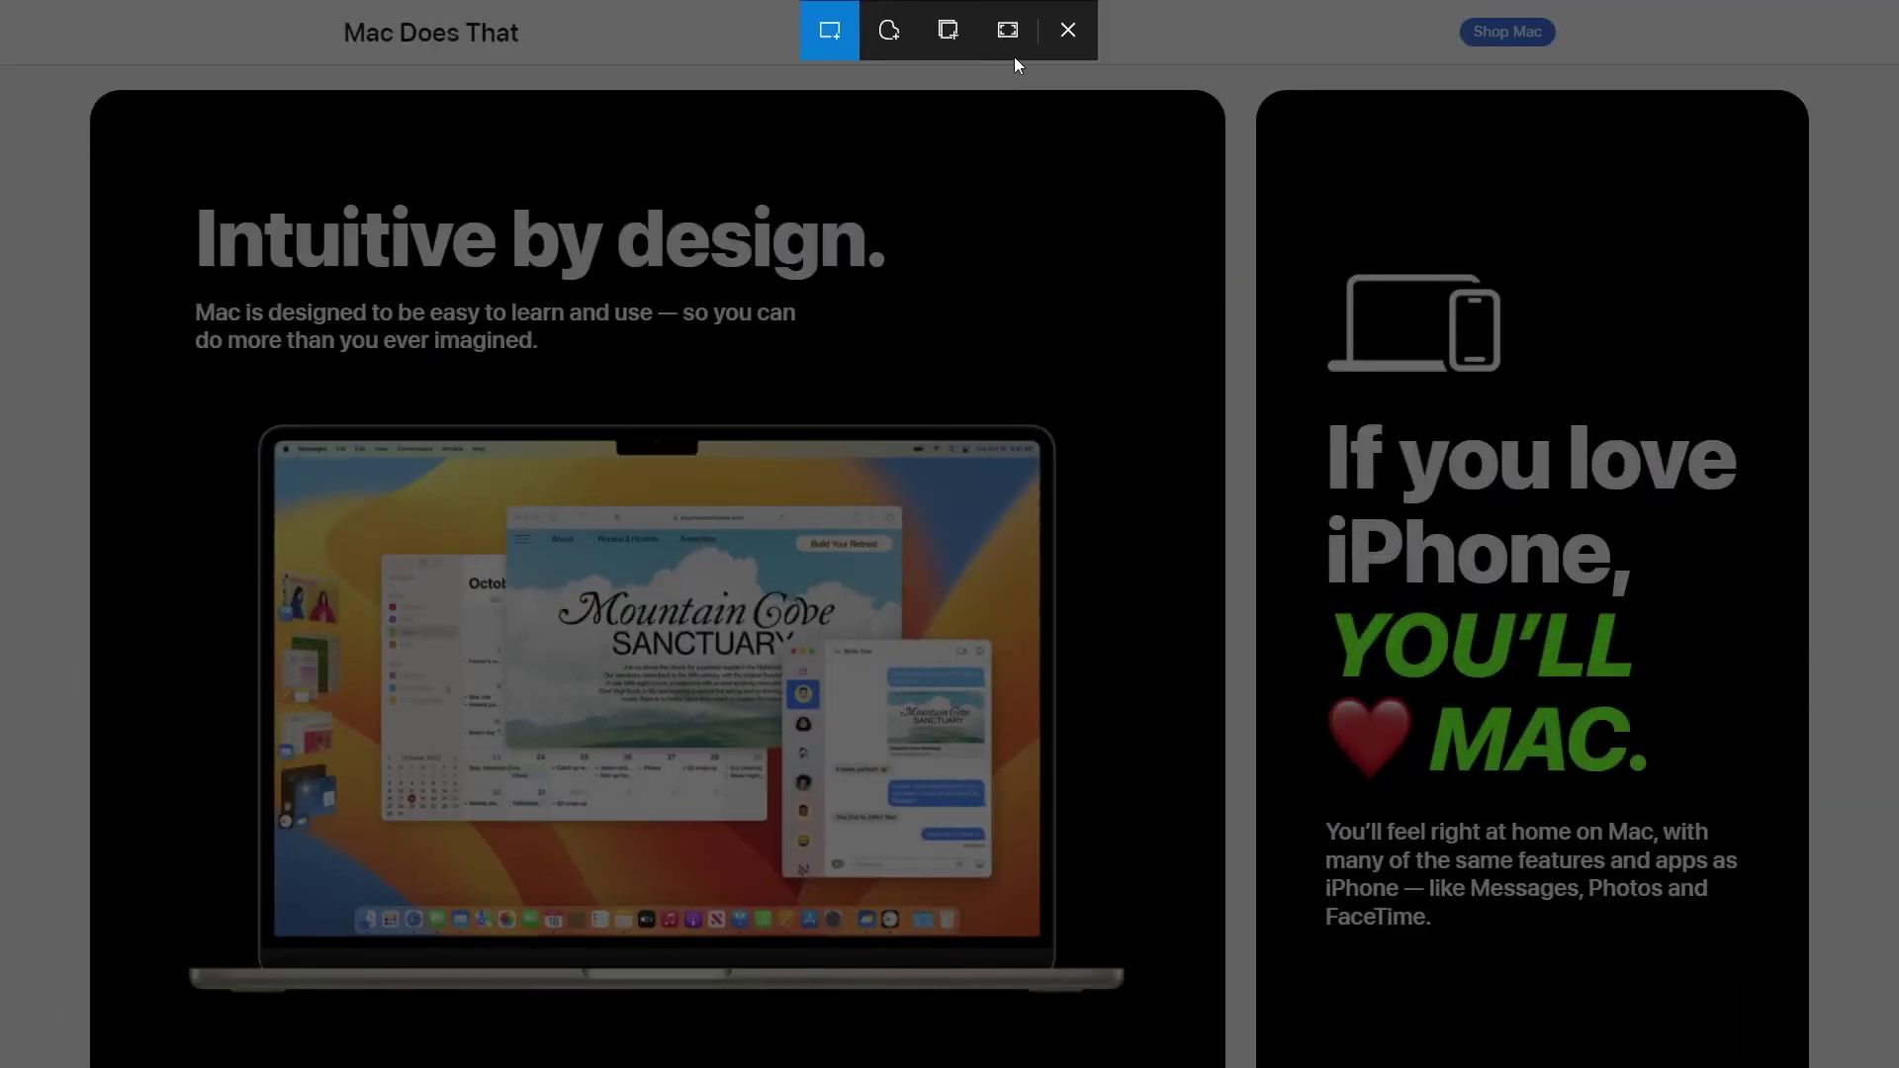
Drag a rectangular snip around the left 'Intuitive by design' card
drag(73, 84, 1230, 1067)
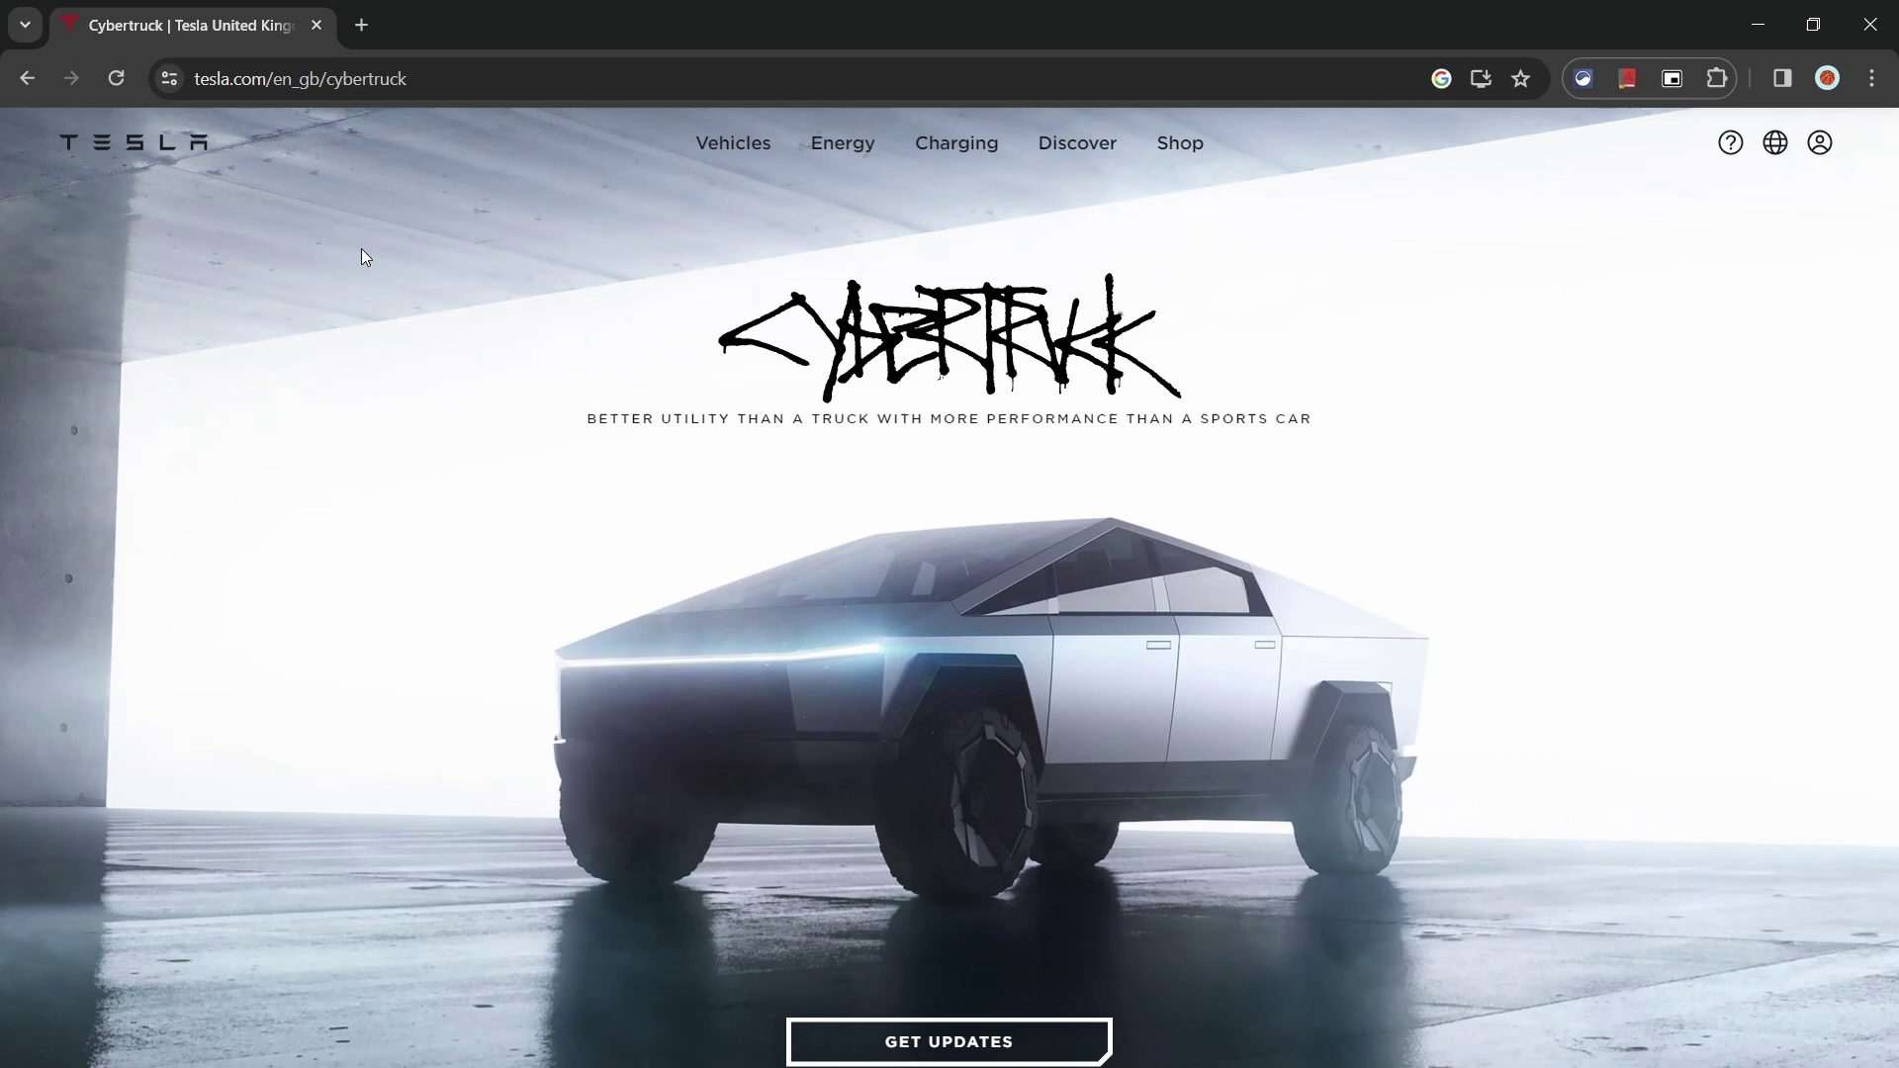
Snip the Cybertruck area with Win+Shift+S, then close the snipping overlay
key(super+shift+s)
mouse_move(315, 183)
mouse_down()
mouse_move(1552, 865)
mouse_move(1575, 955)
mouse_move(1124, 657)
mouse_move(338, 195)
mouse_up()
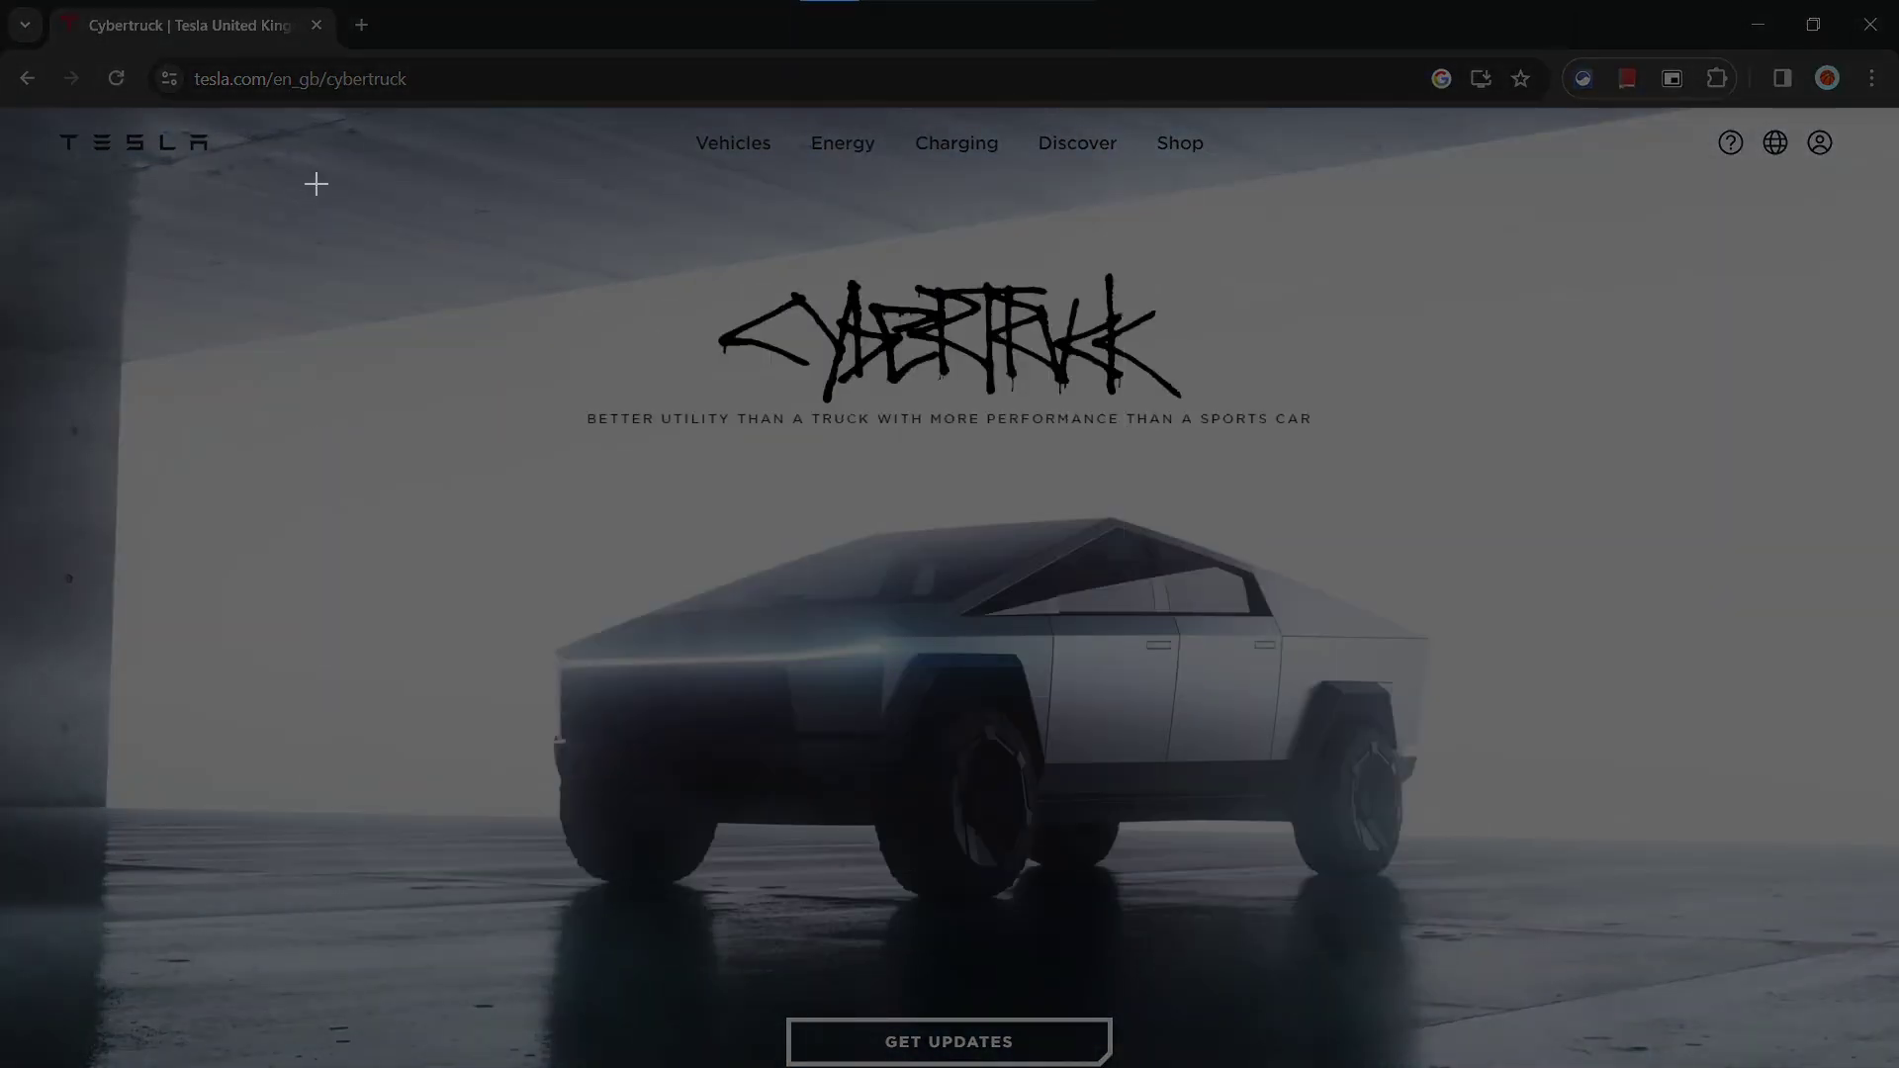
click(1069, 31)
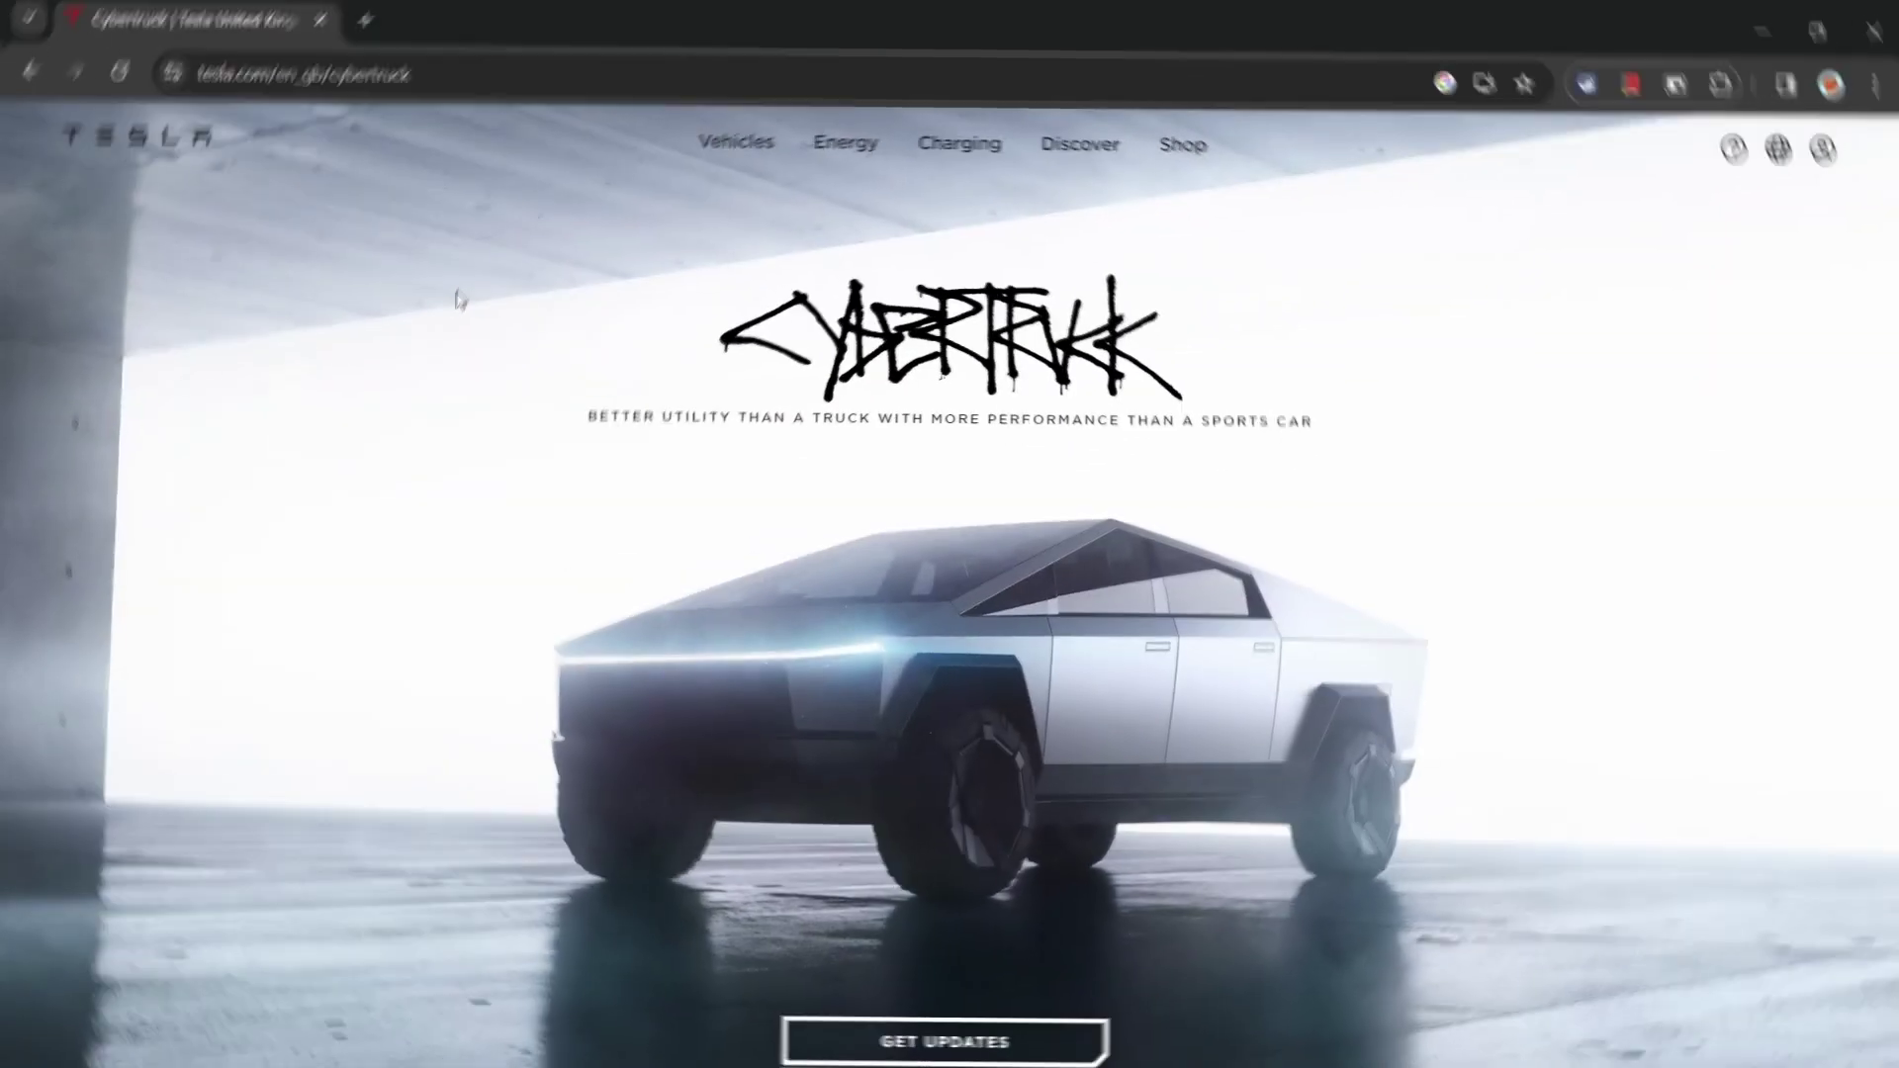
Paste the Cybertruck screenshot into the Evernote 'Alt + Print Screen > Windows + Print Screen?' note
key(alt+Tab)
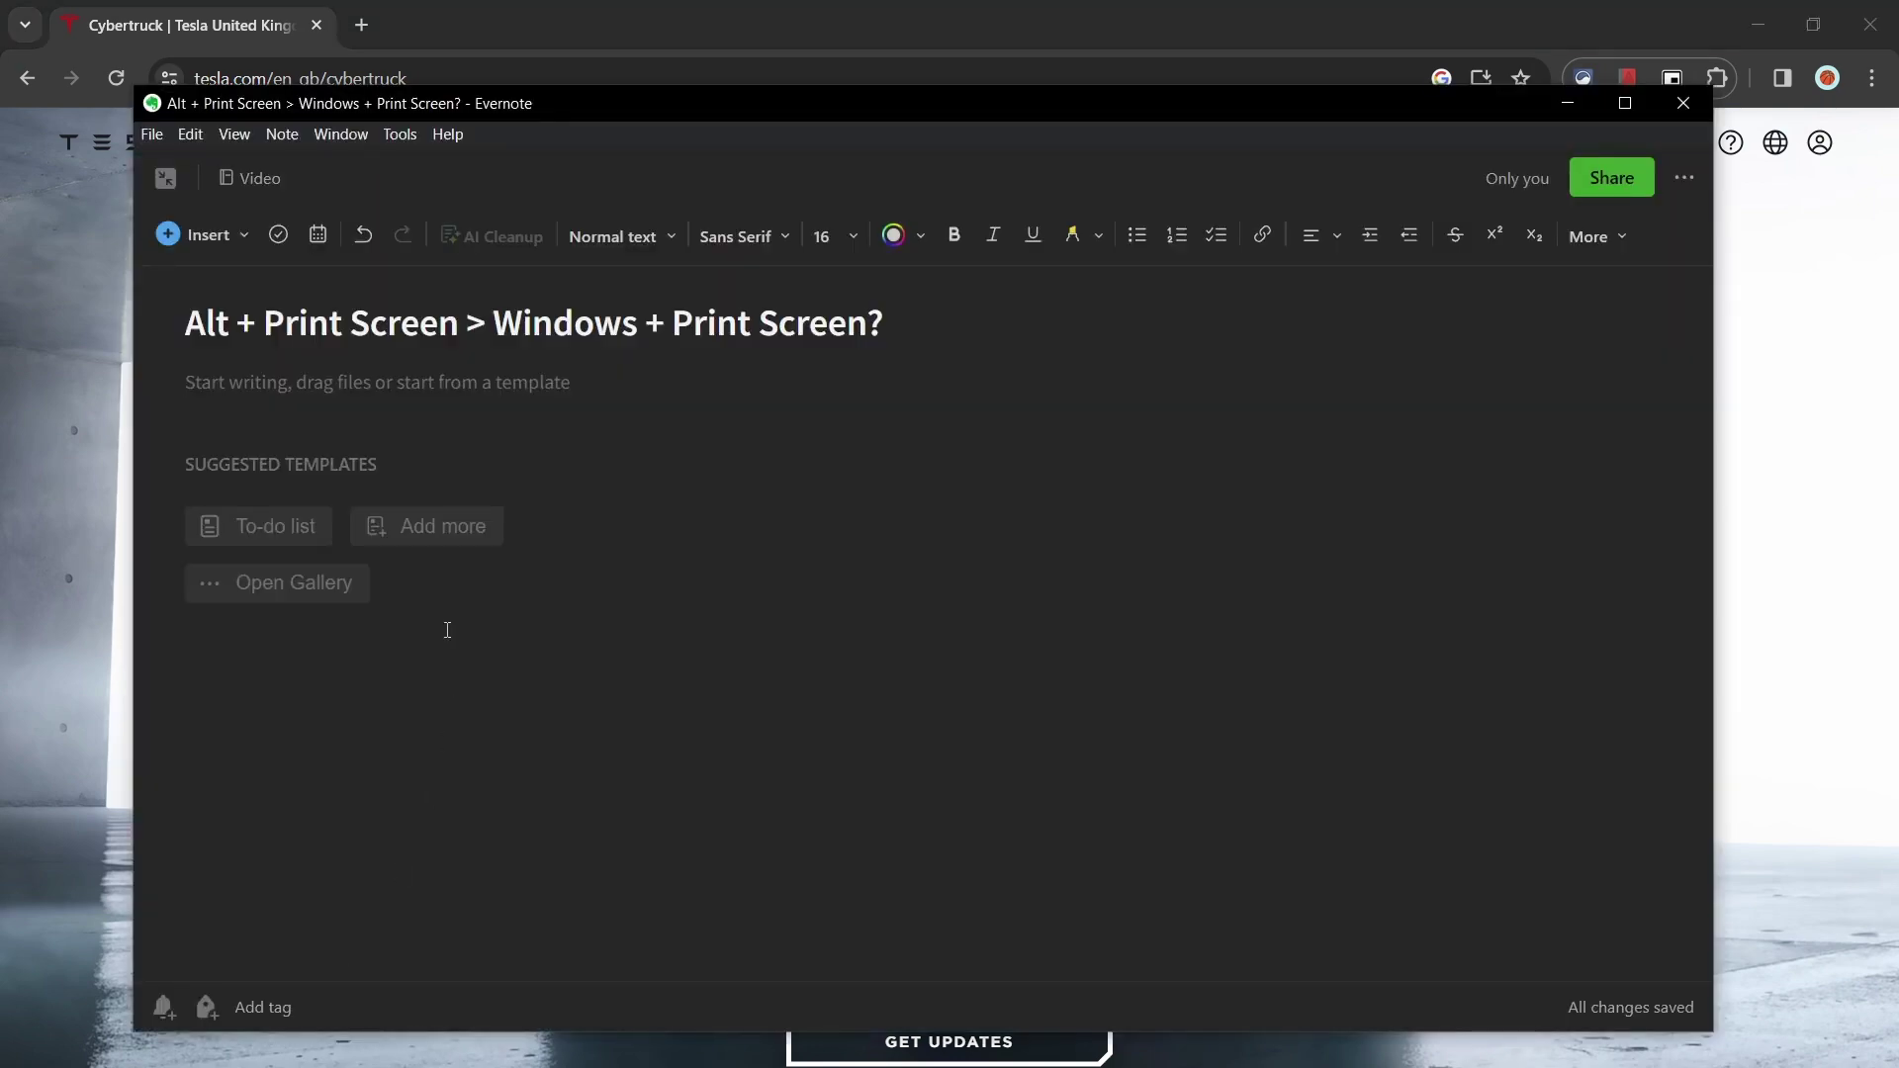
key(ctrl+v)
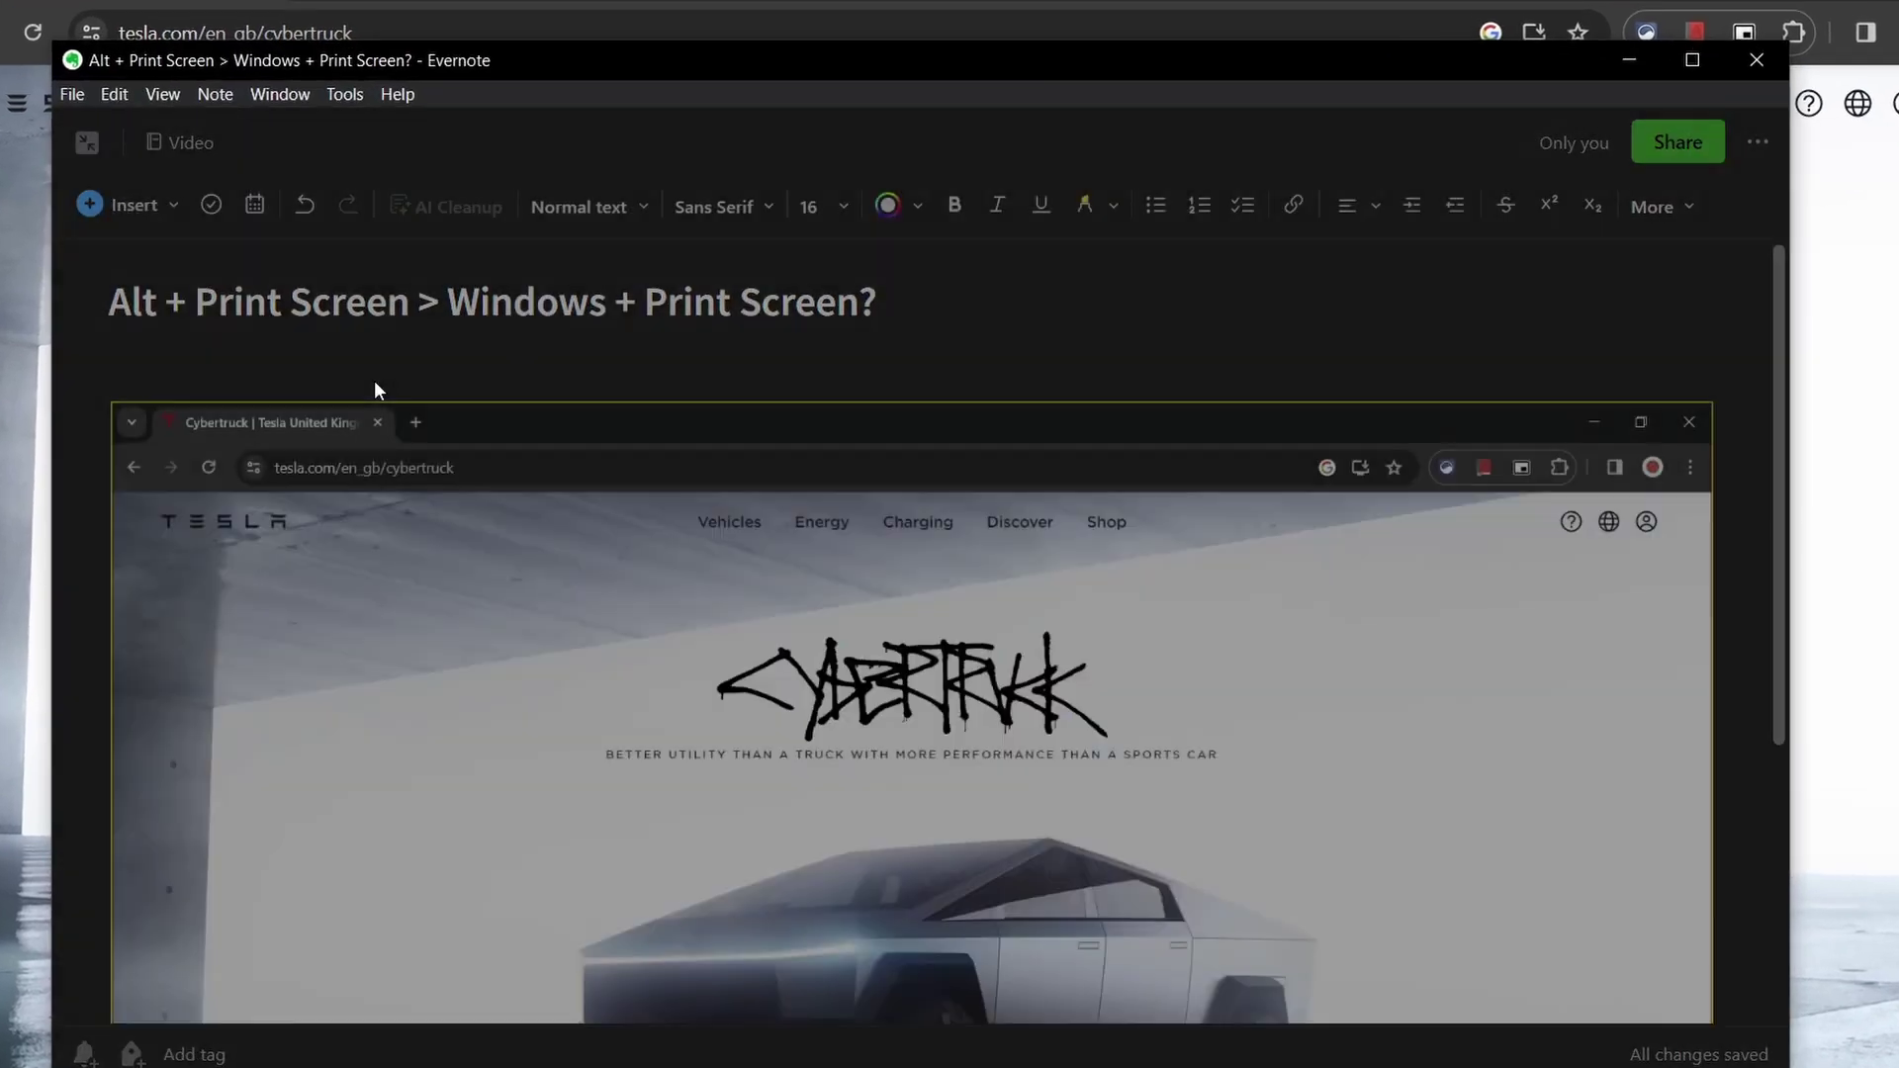
scroll(534, 539, down, 2)
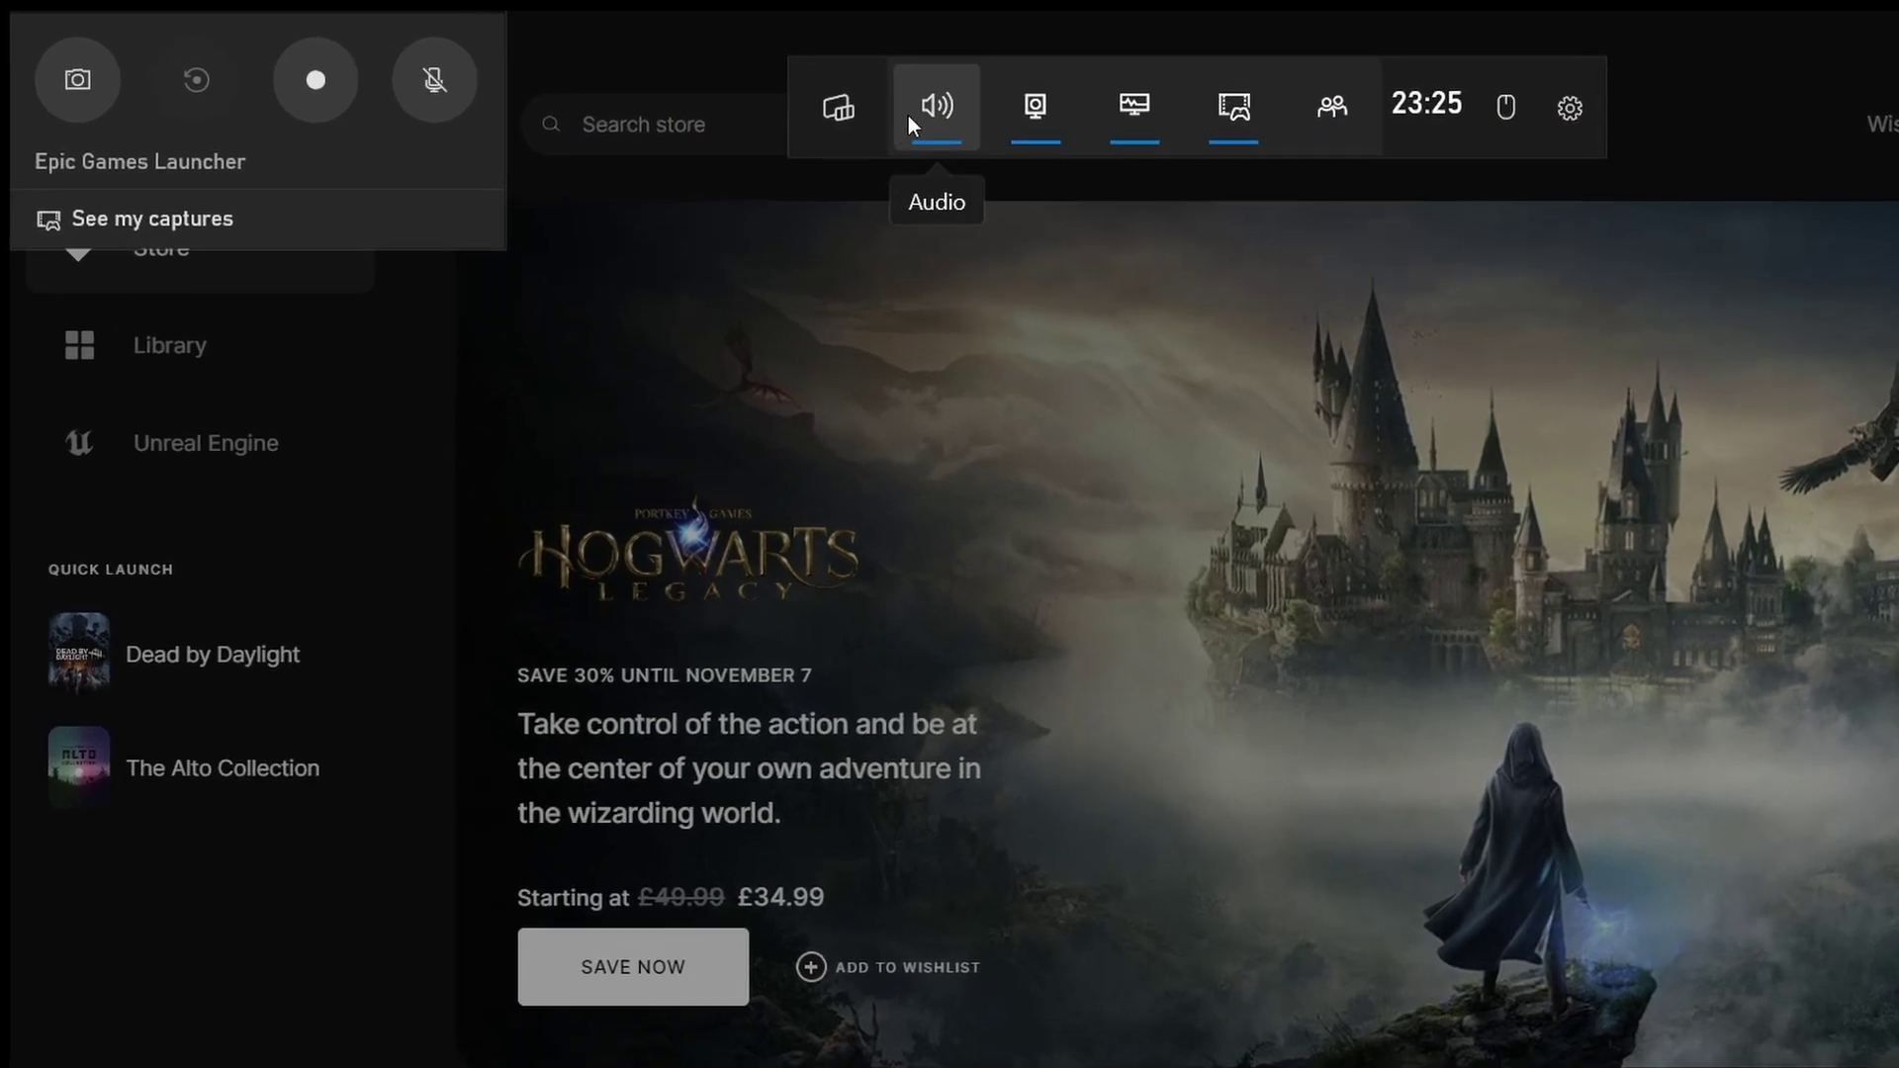
Open the Game Bar audio mixer, dismiss the overlay, then stop and save the Hogwarts Legacy clip
click(821, 97)
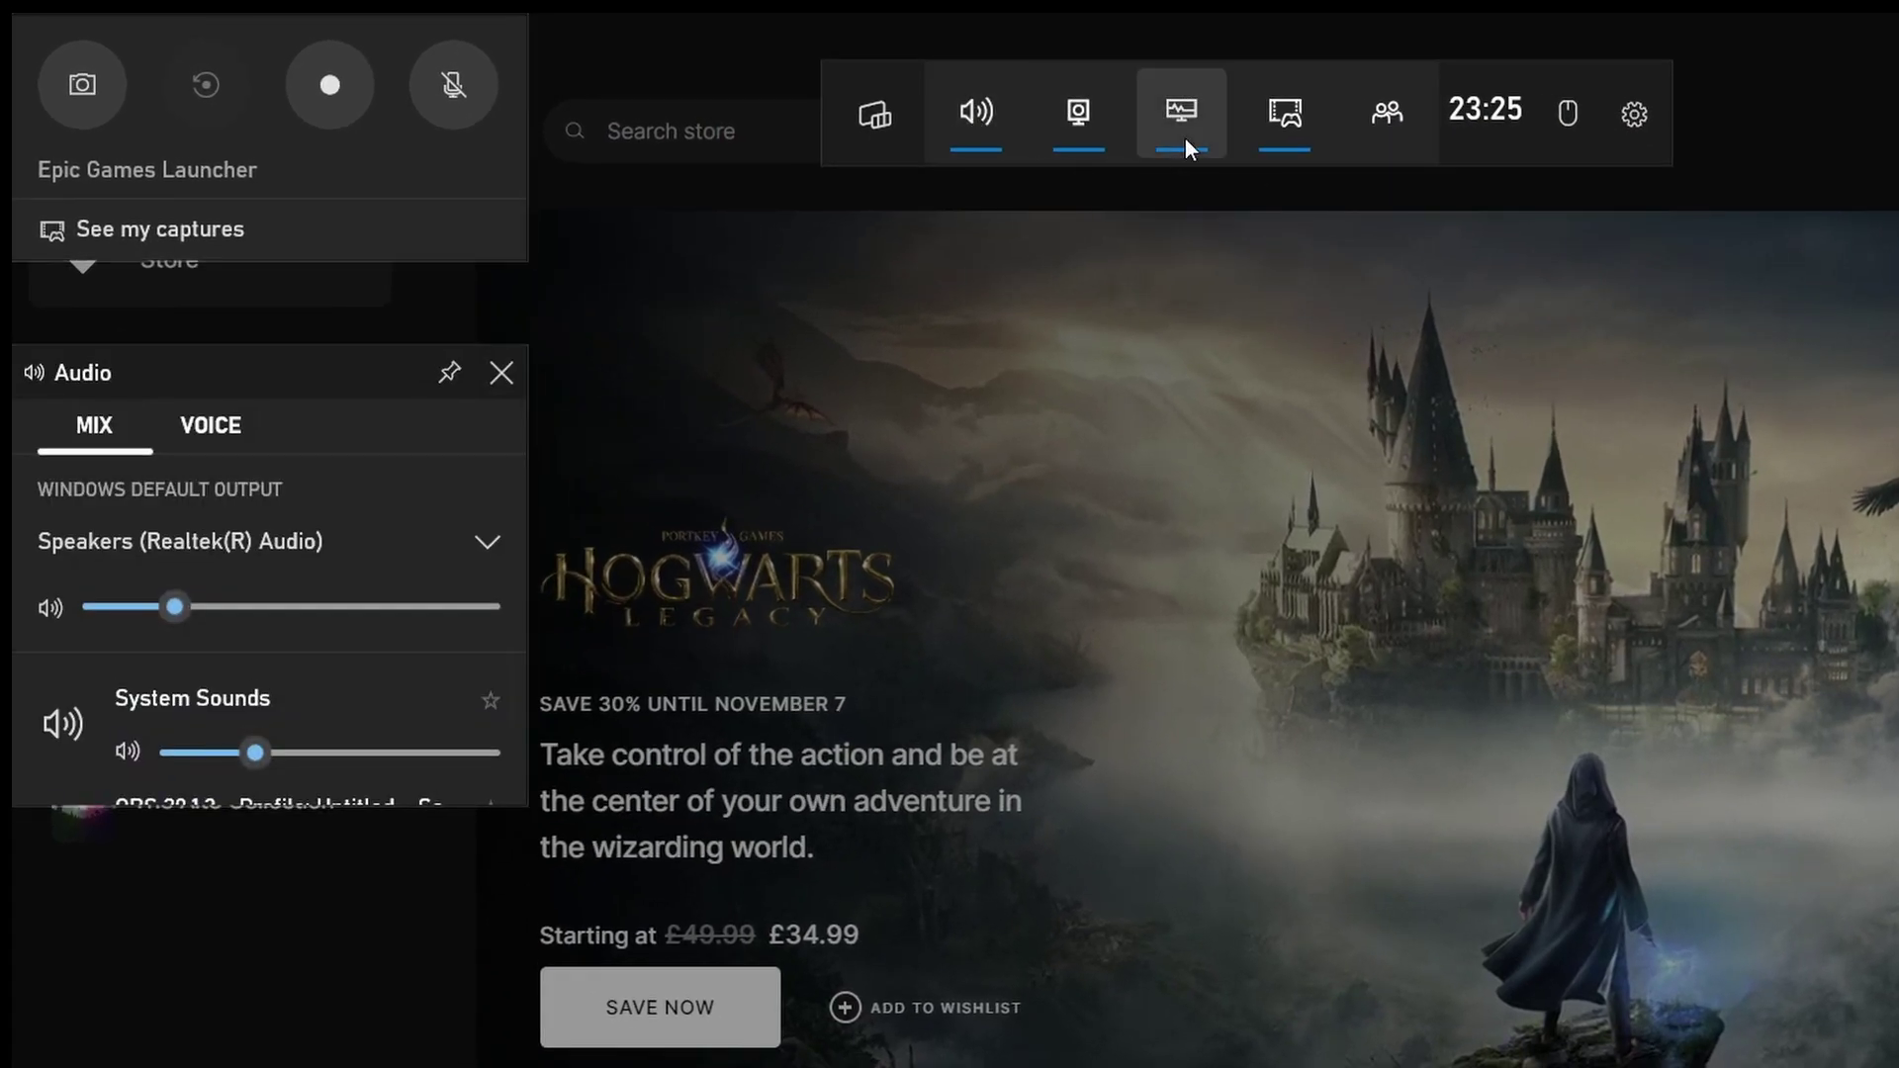
click(1096, 102)
click(1303, 128)
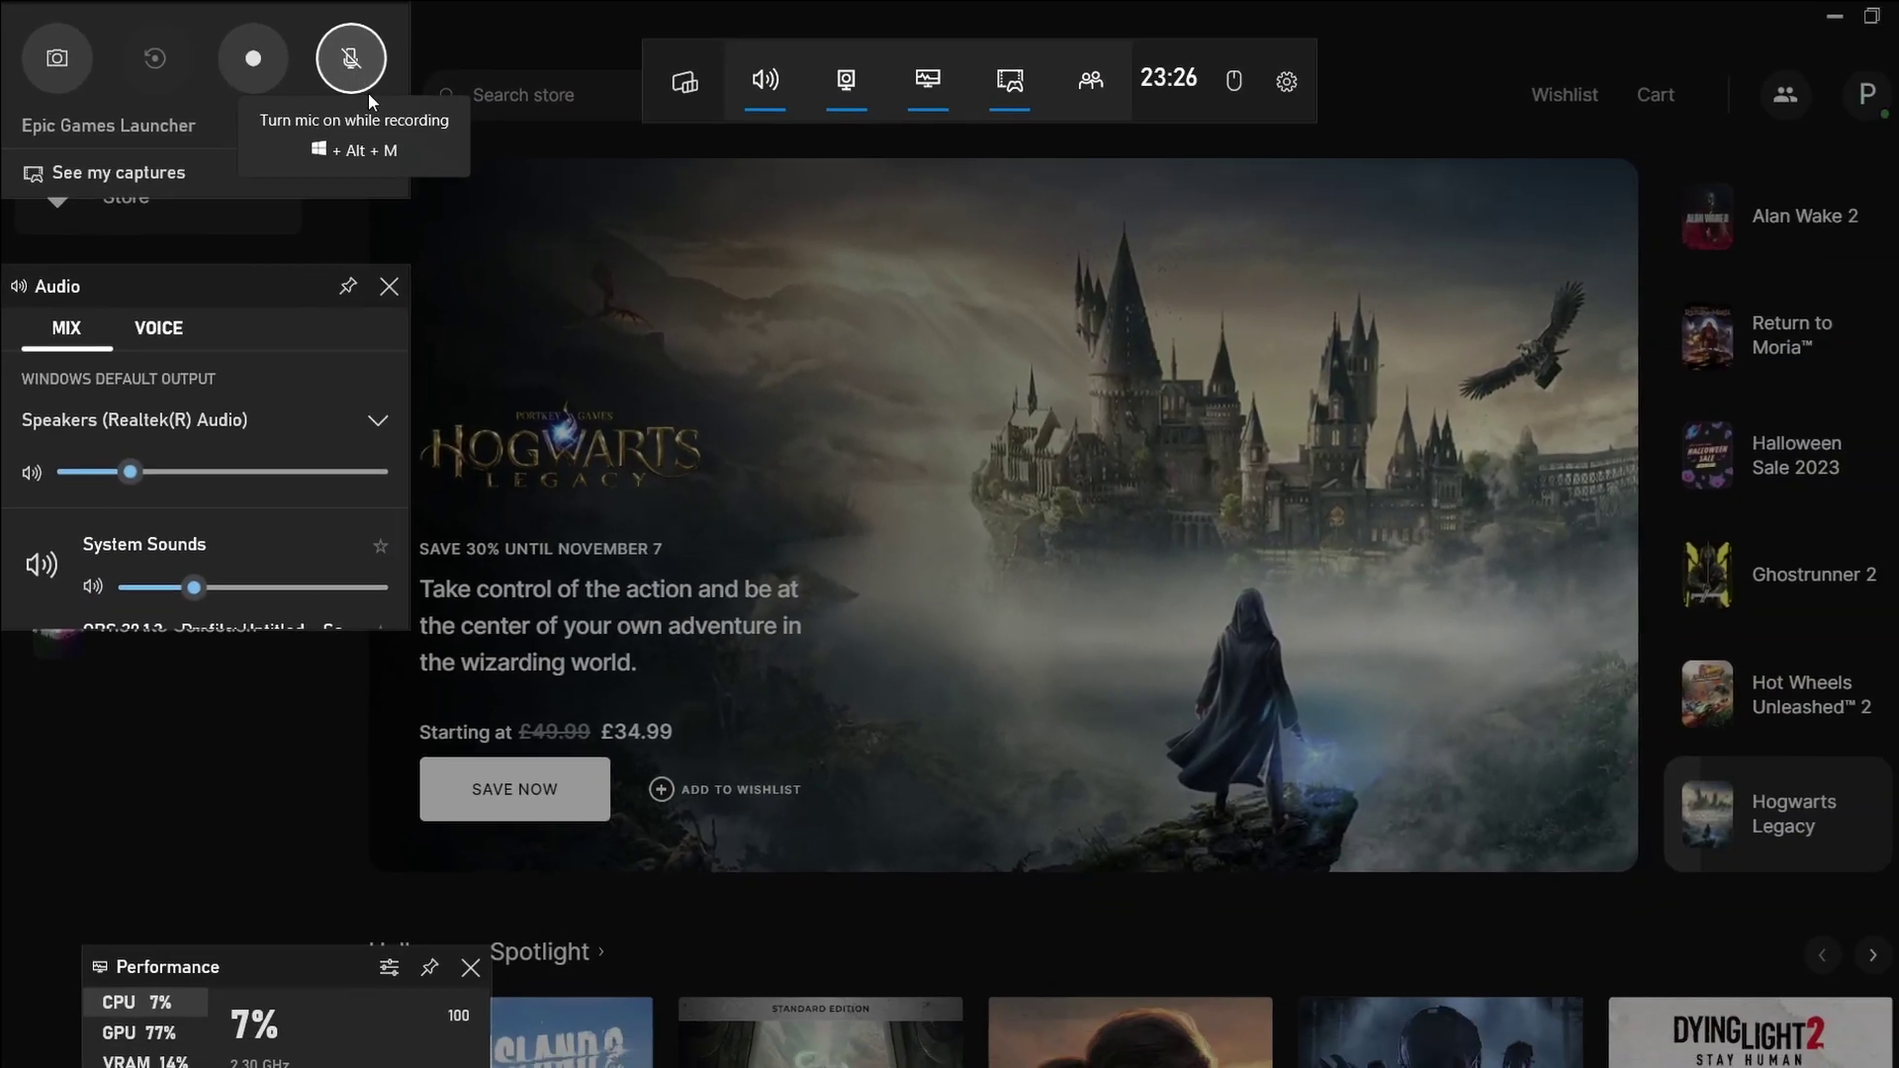
key(Escape)
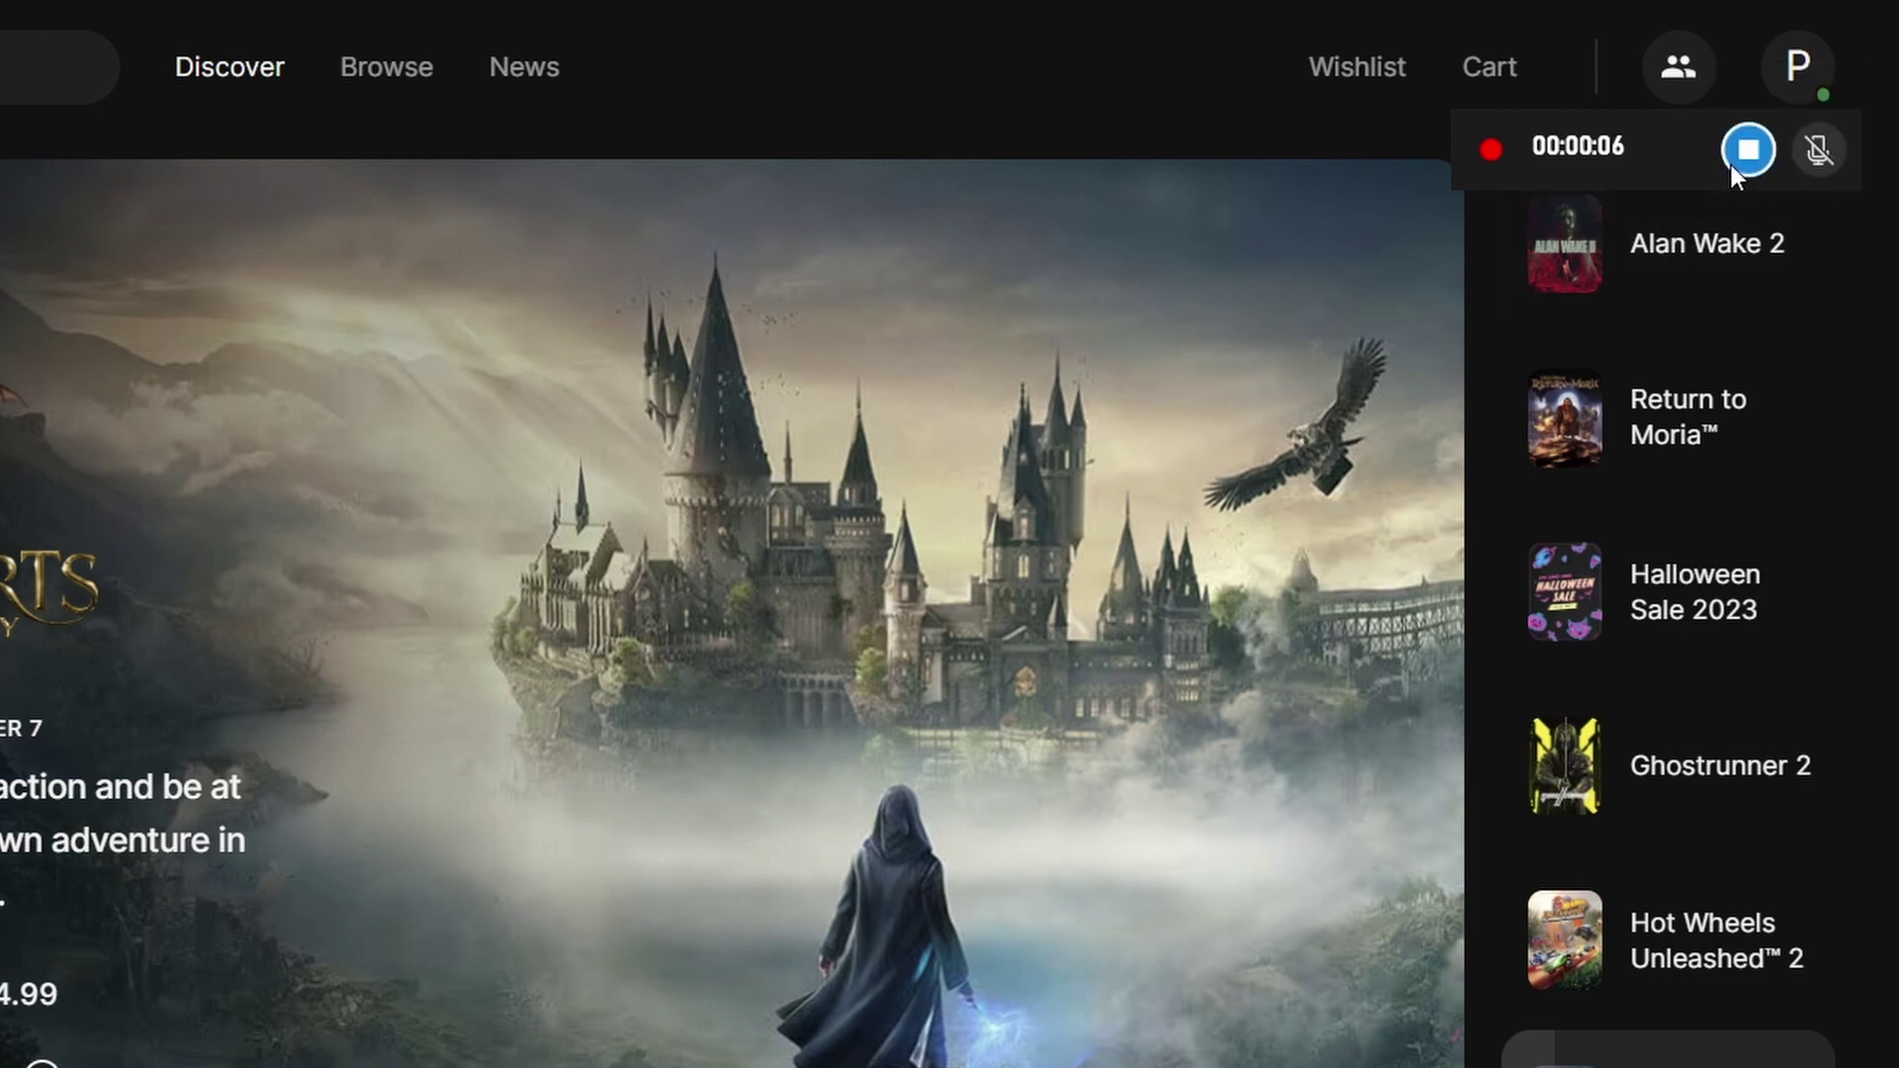
click(1744, 165)
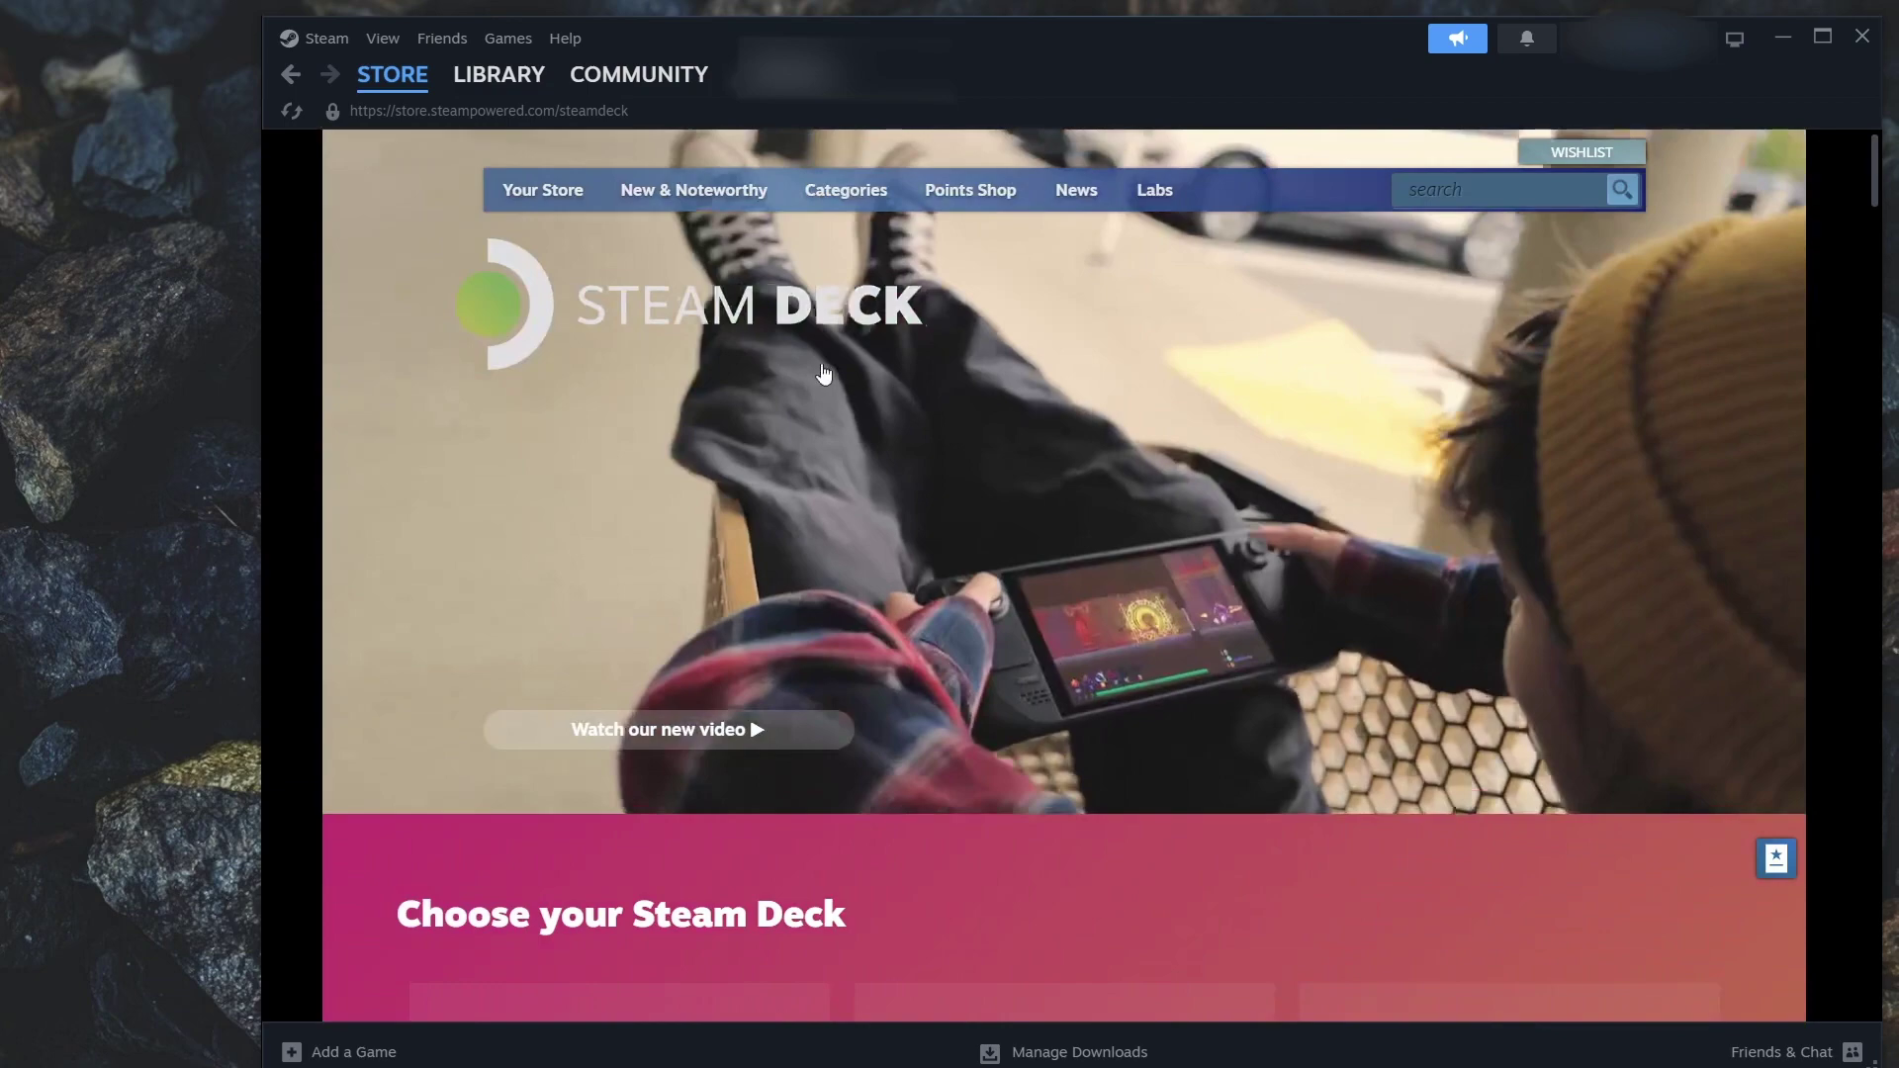
Scroll down the Steam Deck store page and back up
scroll(870, 356, down, 10)
scroll(872, 357, up, 10)
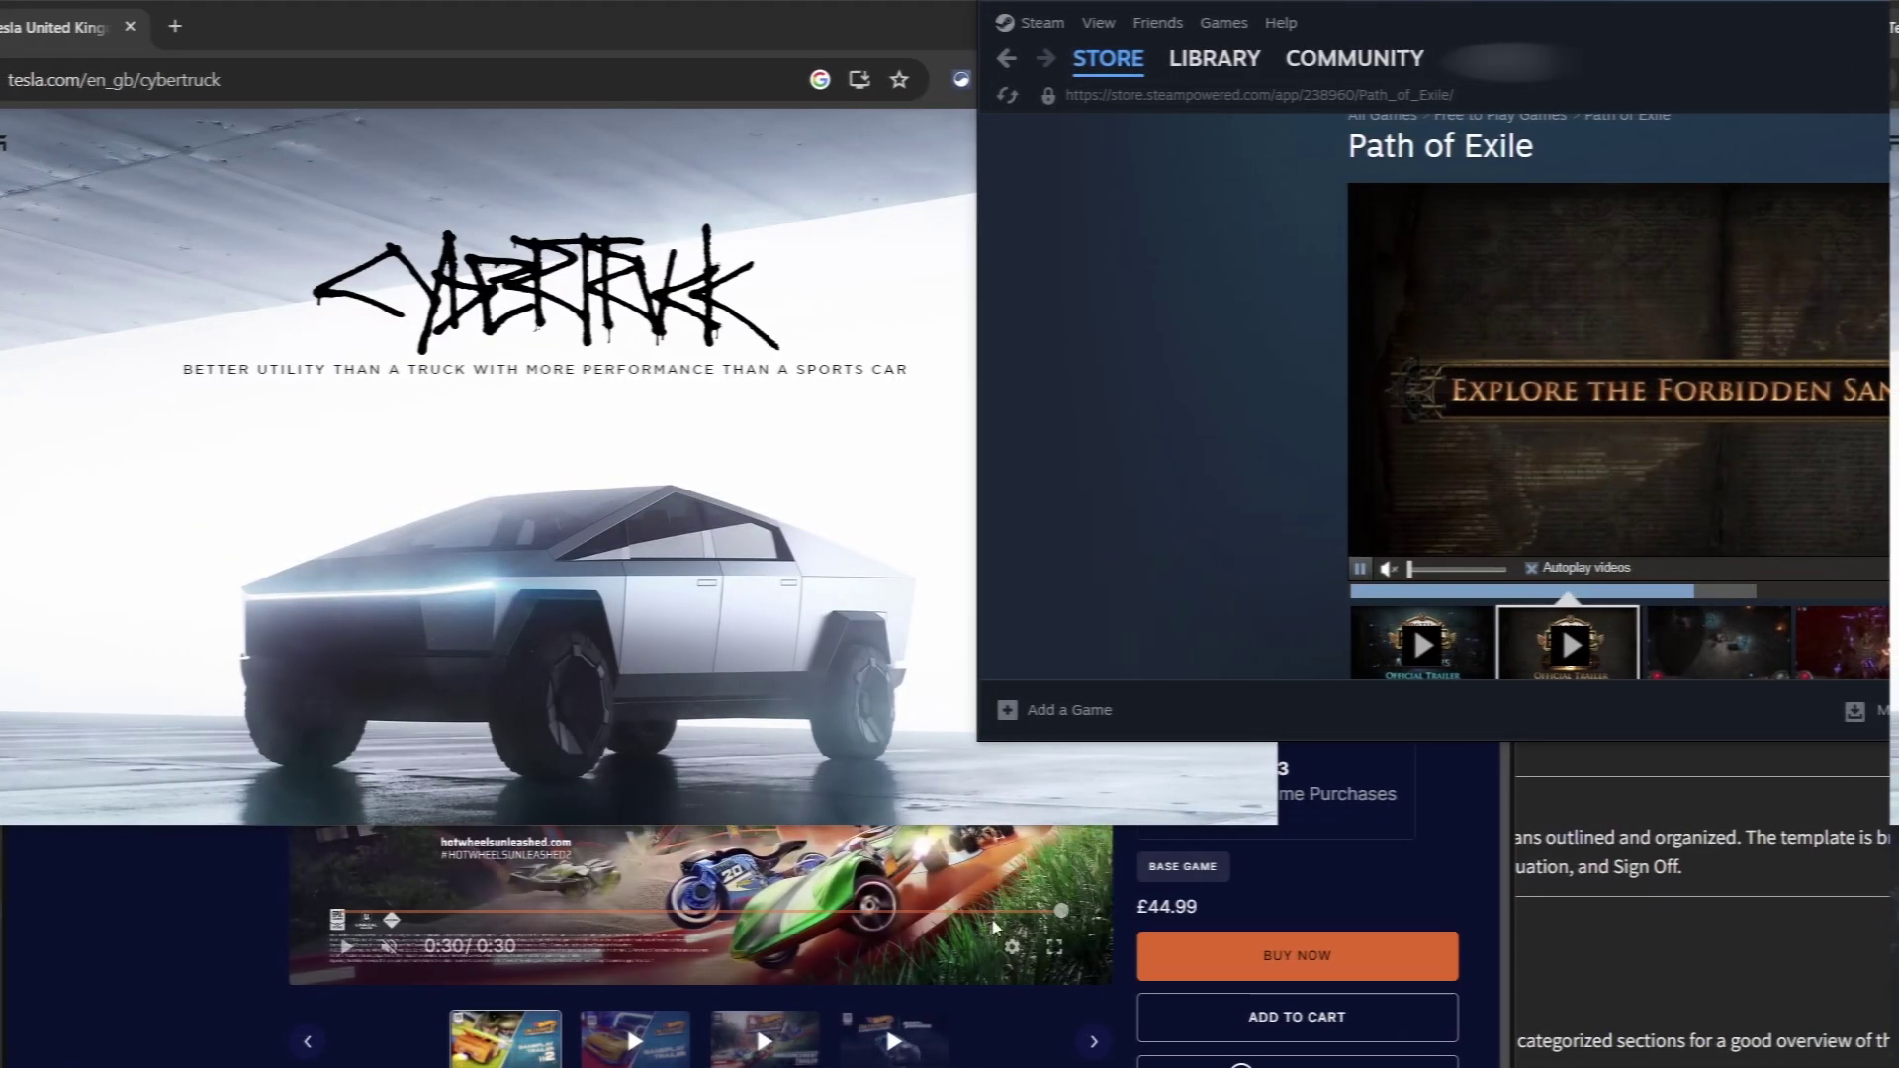
Launch Task Manager by searching 'task', then reopen it with Ctrl+Shift+Esc
click(1138, 964)
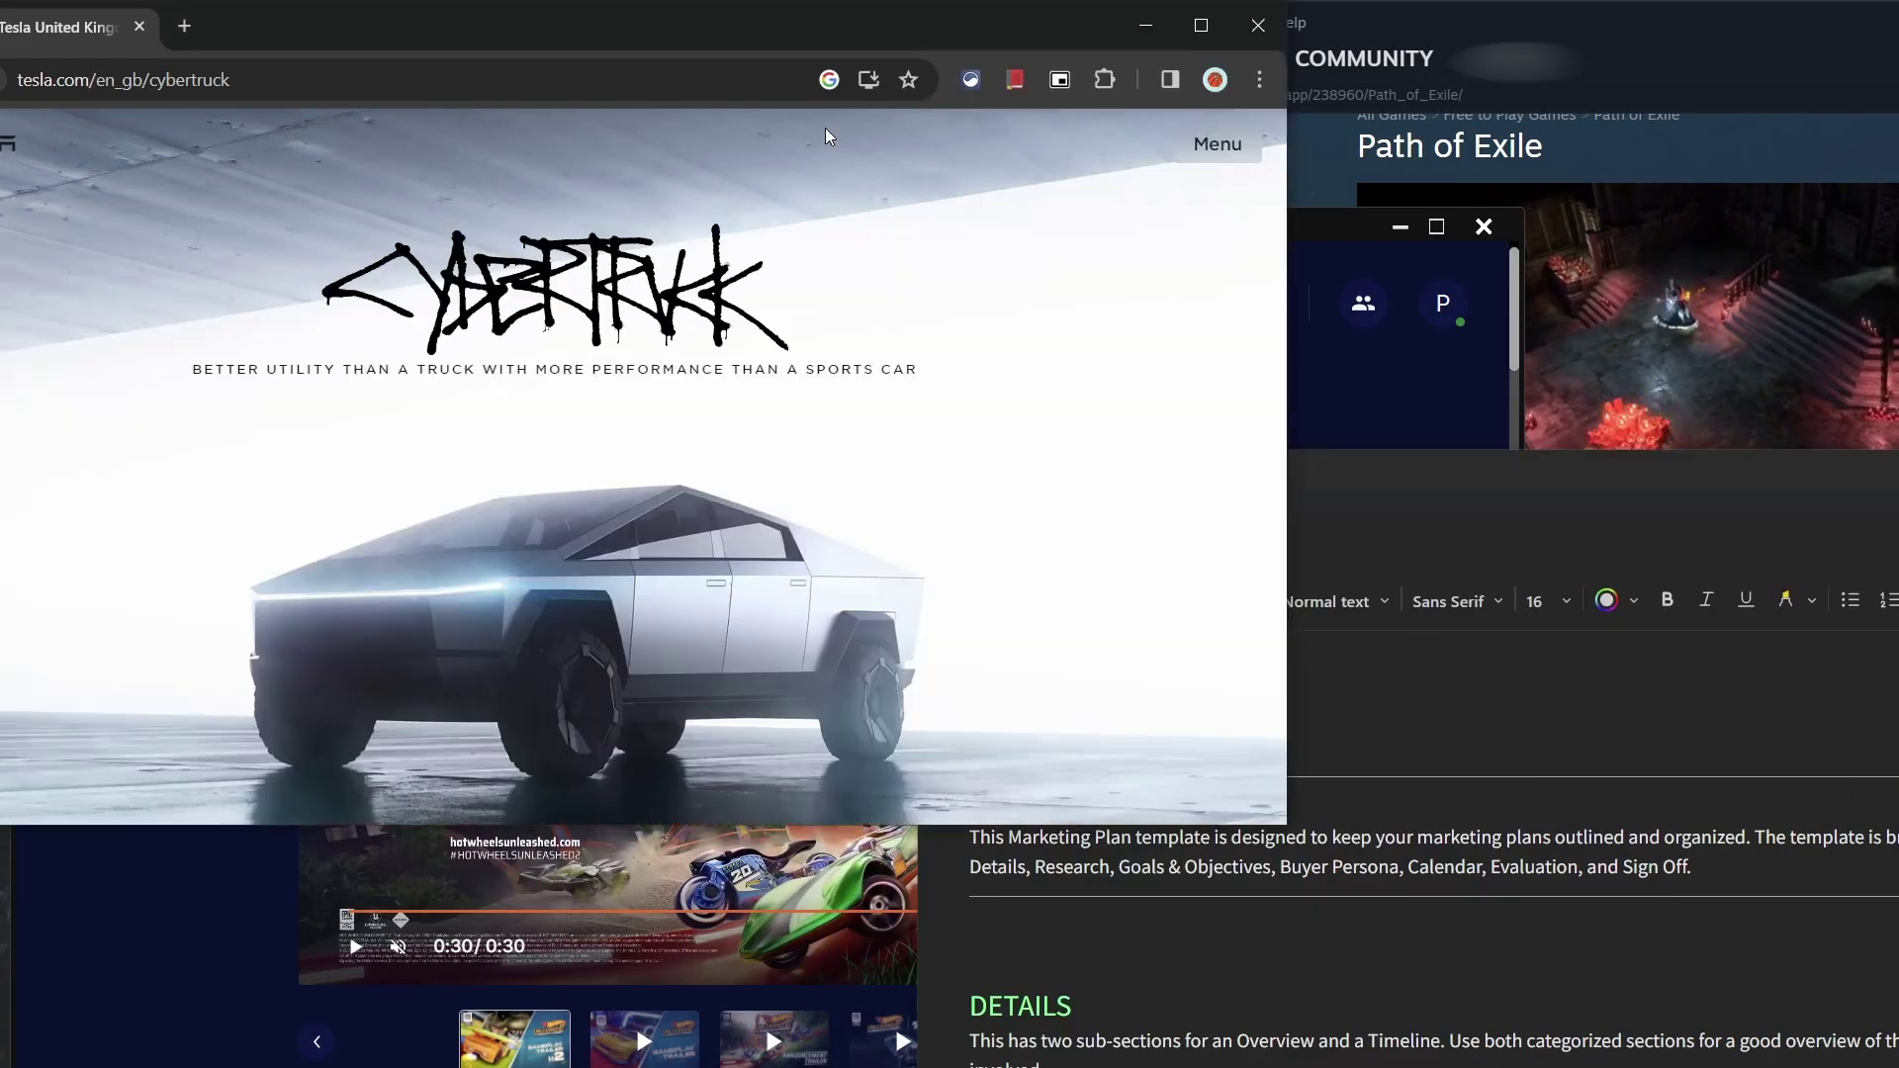
key(super)
text(task)
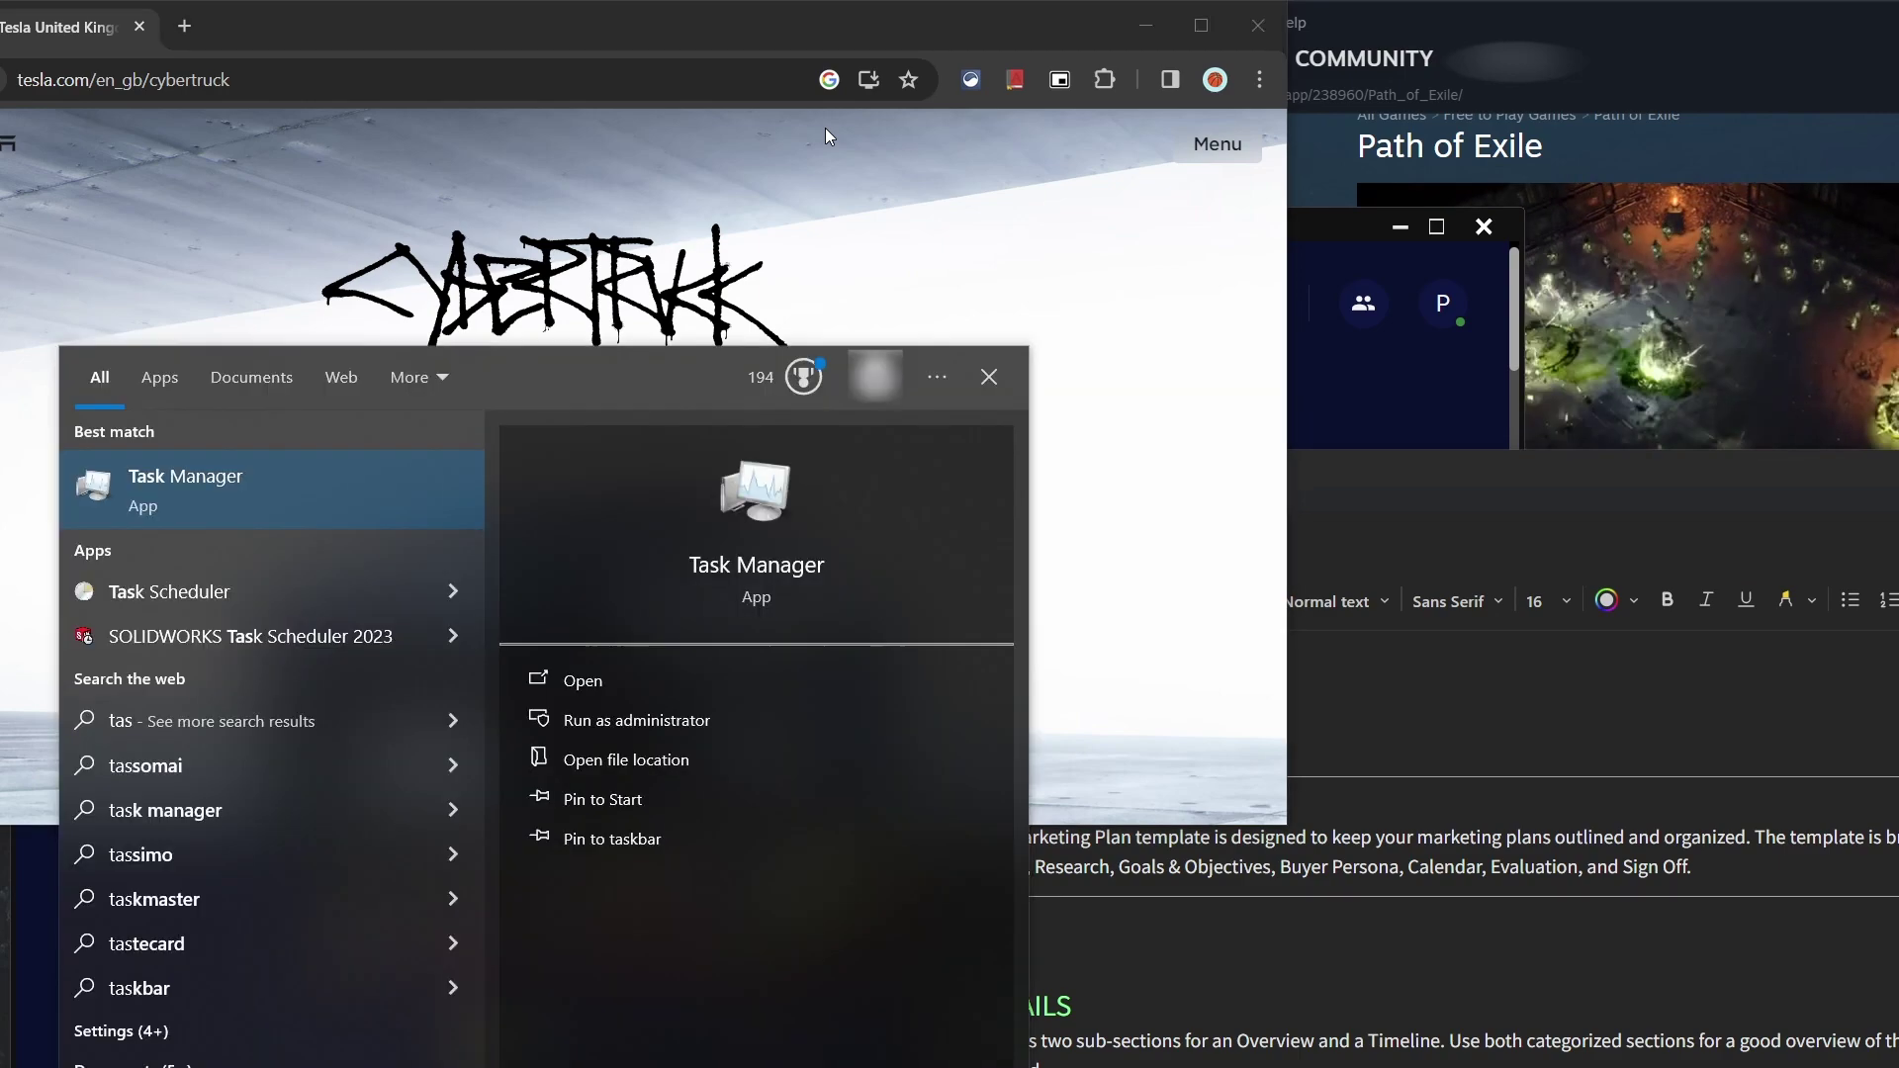
key(Return)
scroll(791, 296, down, 5)
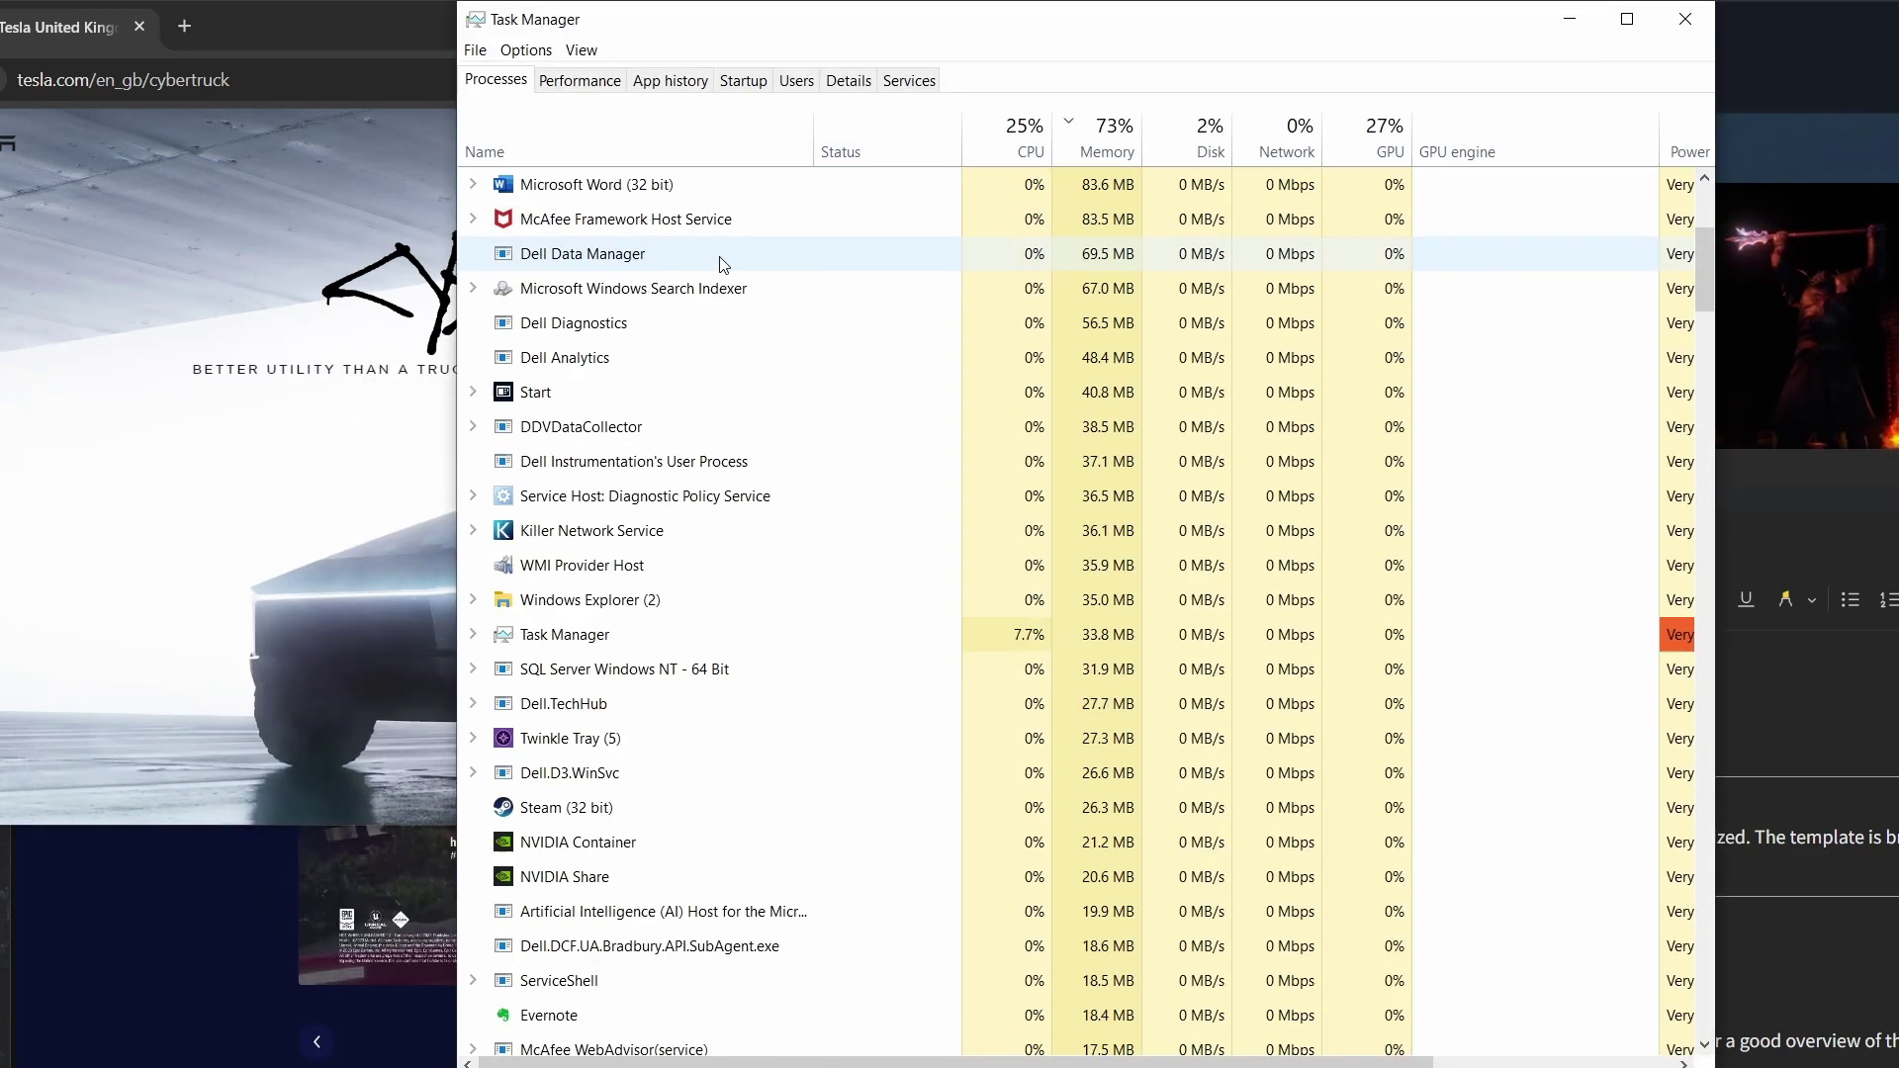
scroll(752, 325, up, 6)
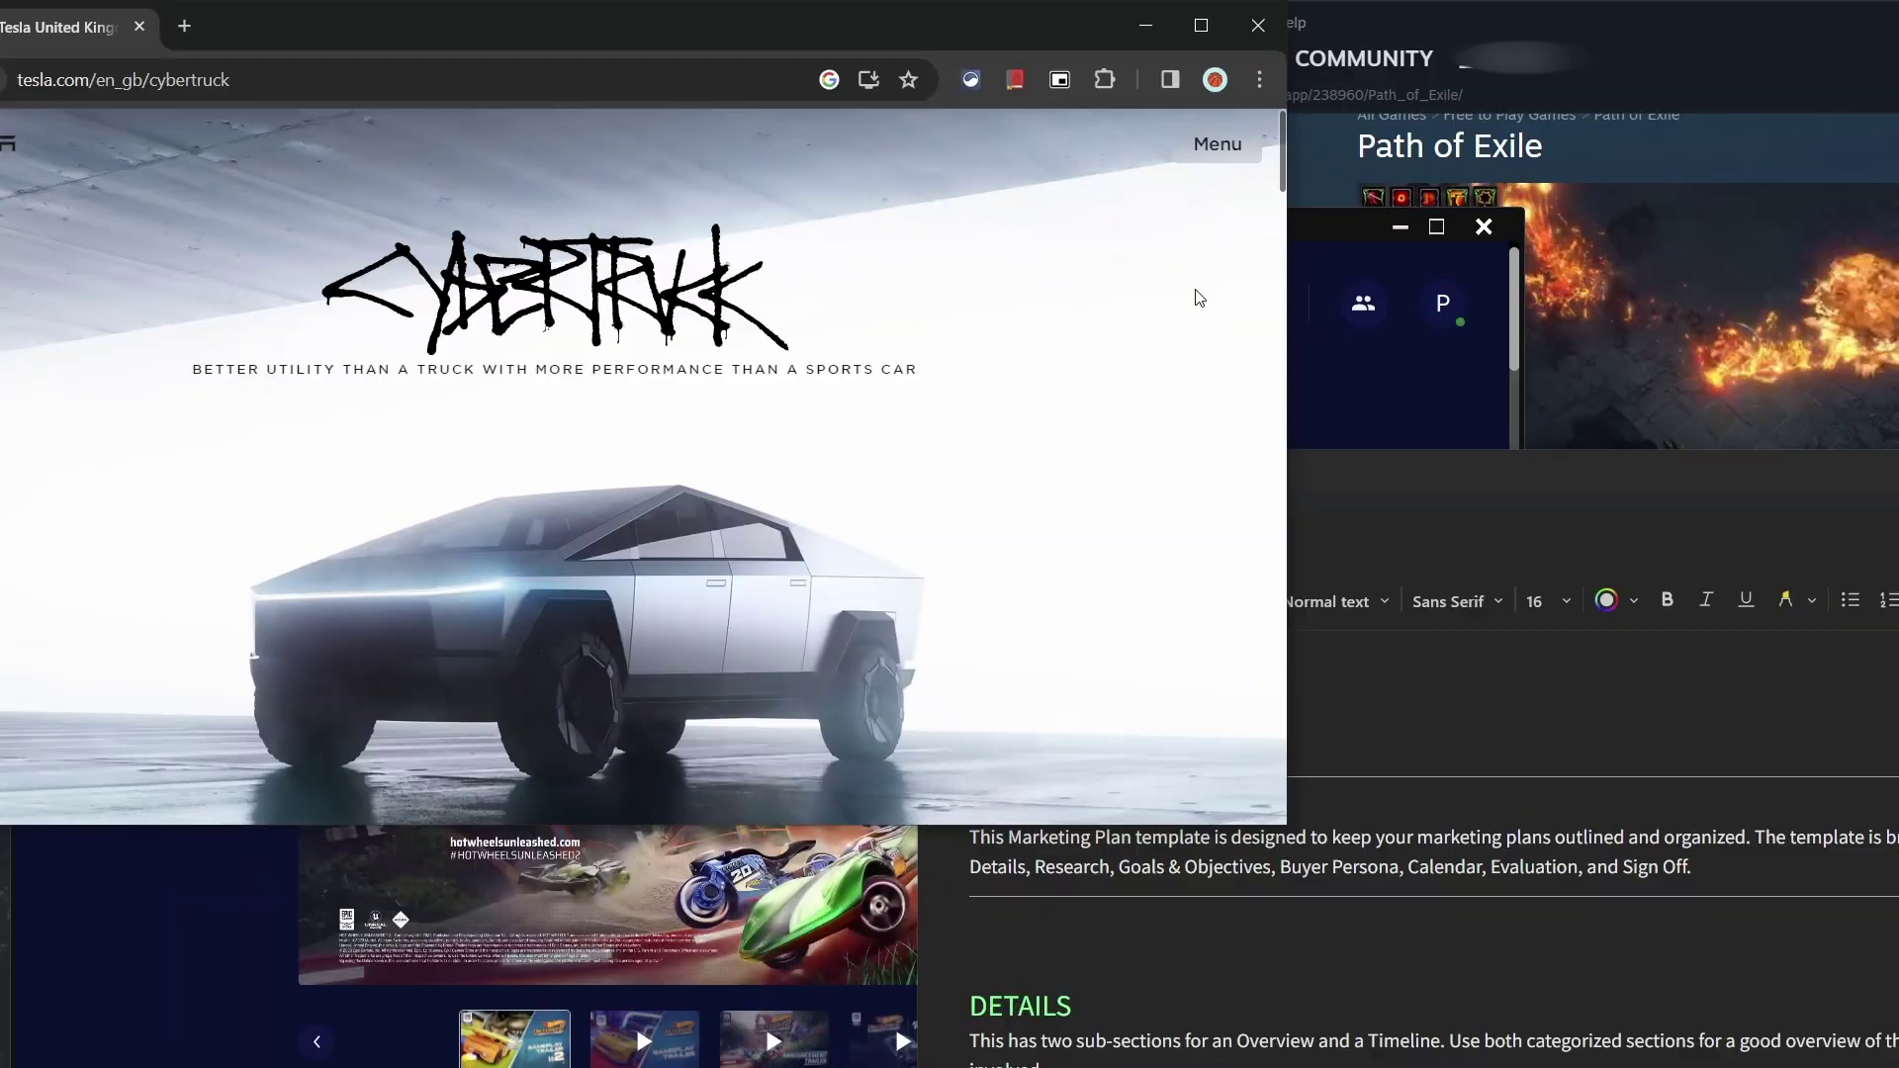
key(ctrl+shift+Escape)
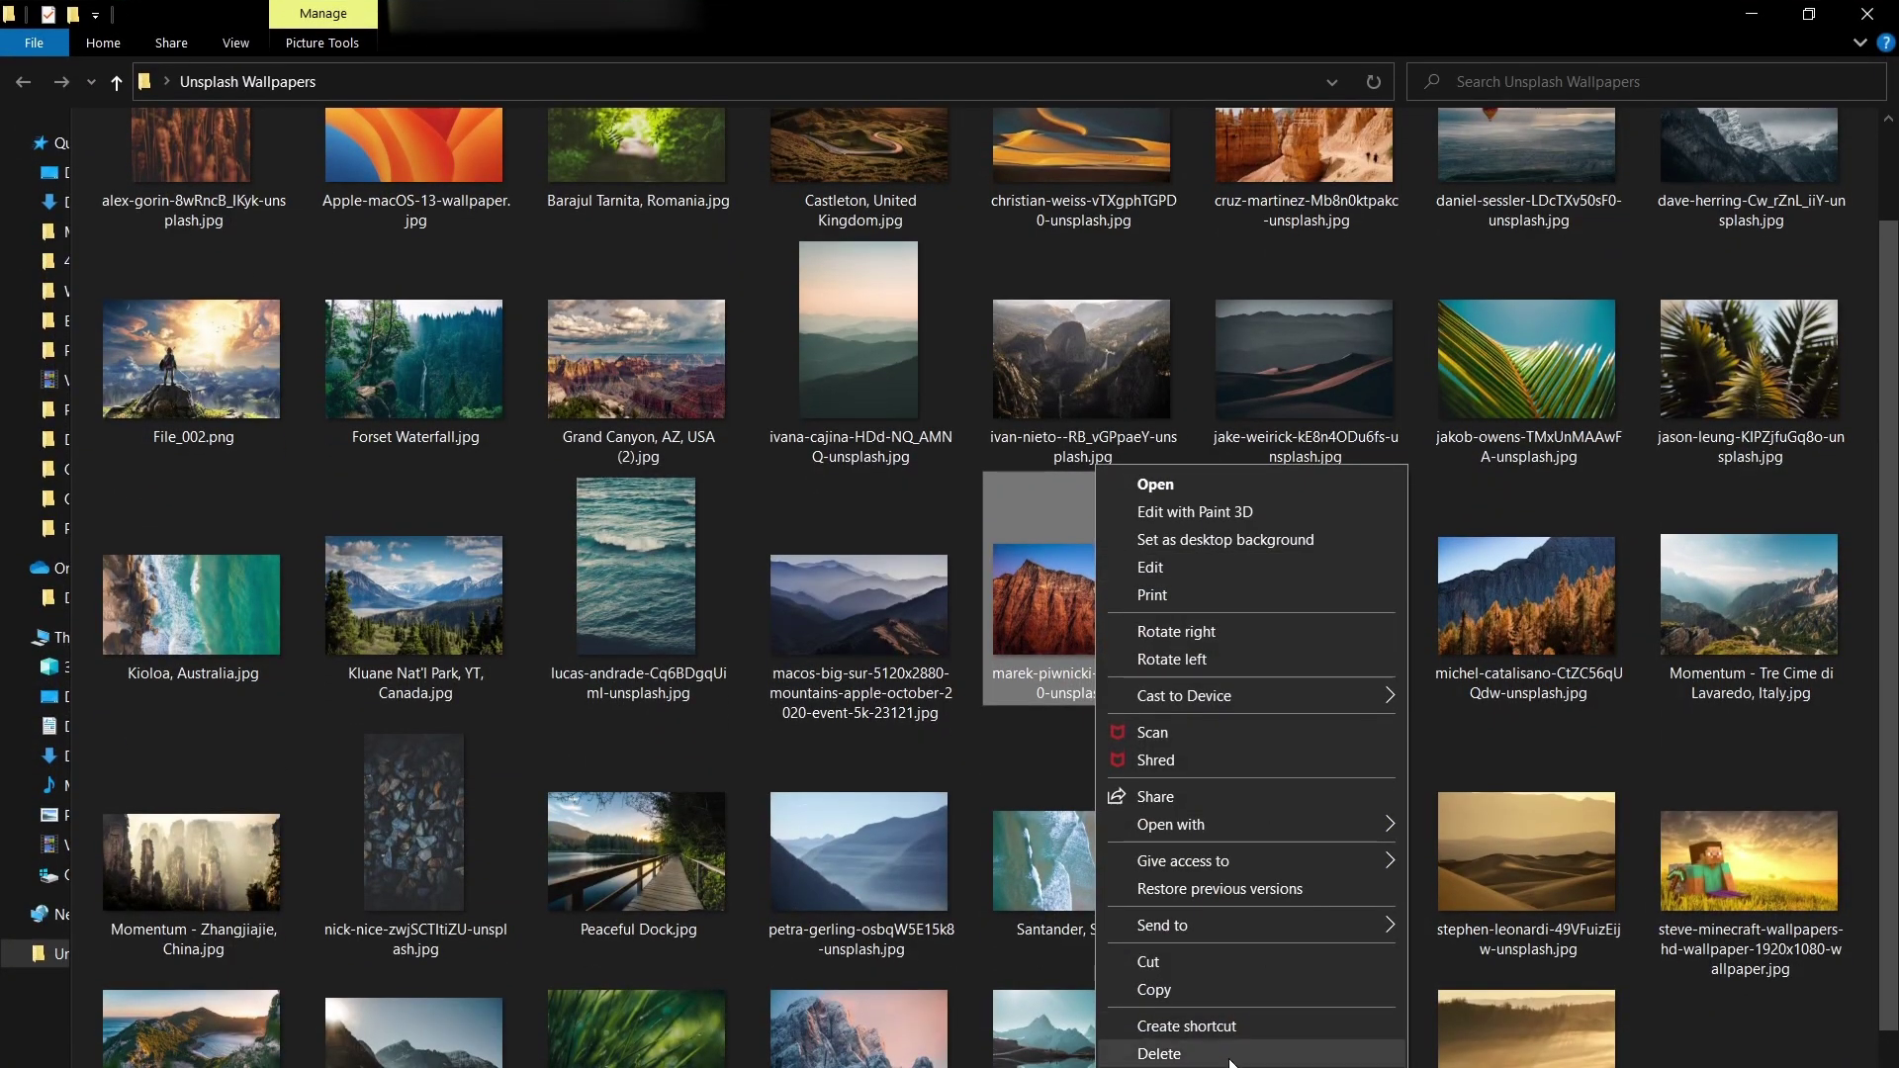
Check context menus on two wallpapers and view the macos-big-sur image's properties
right_click(876, 901)
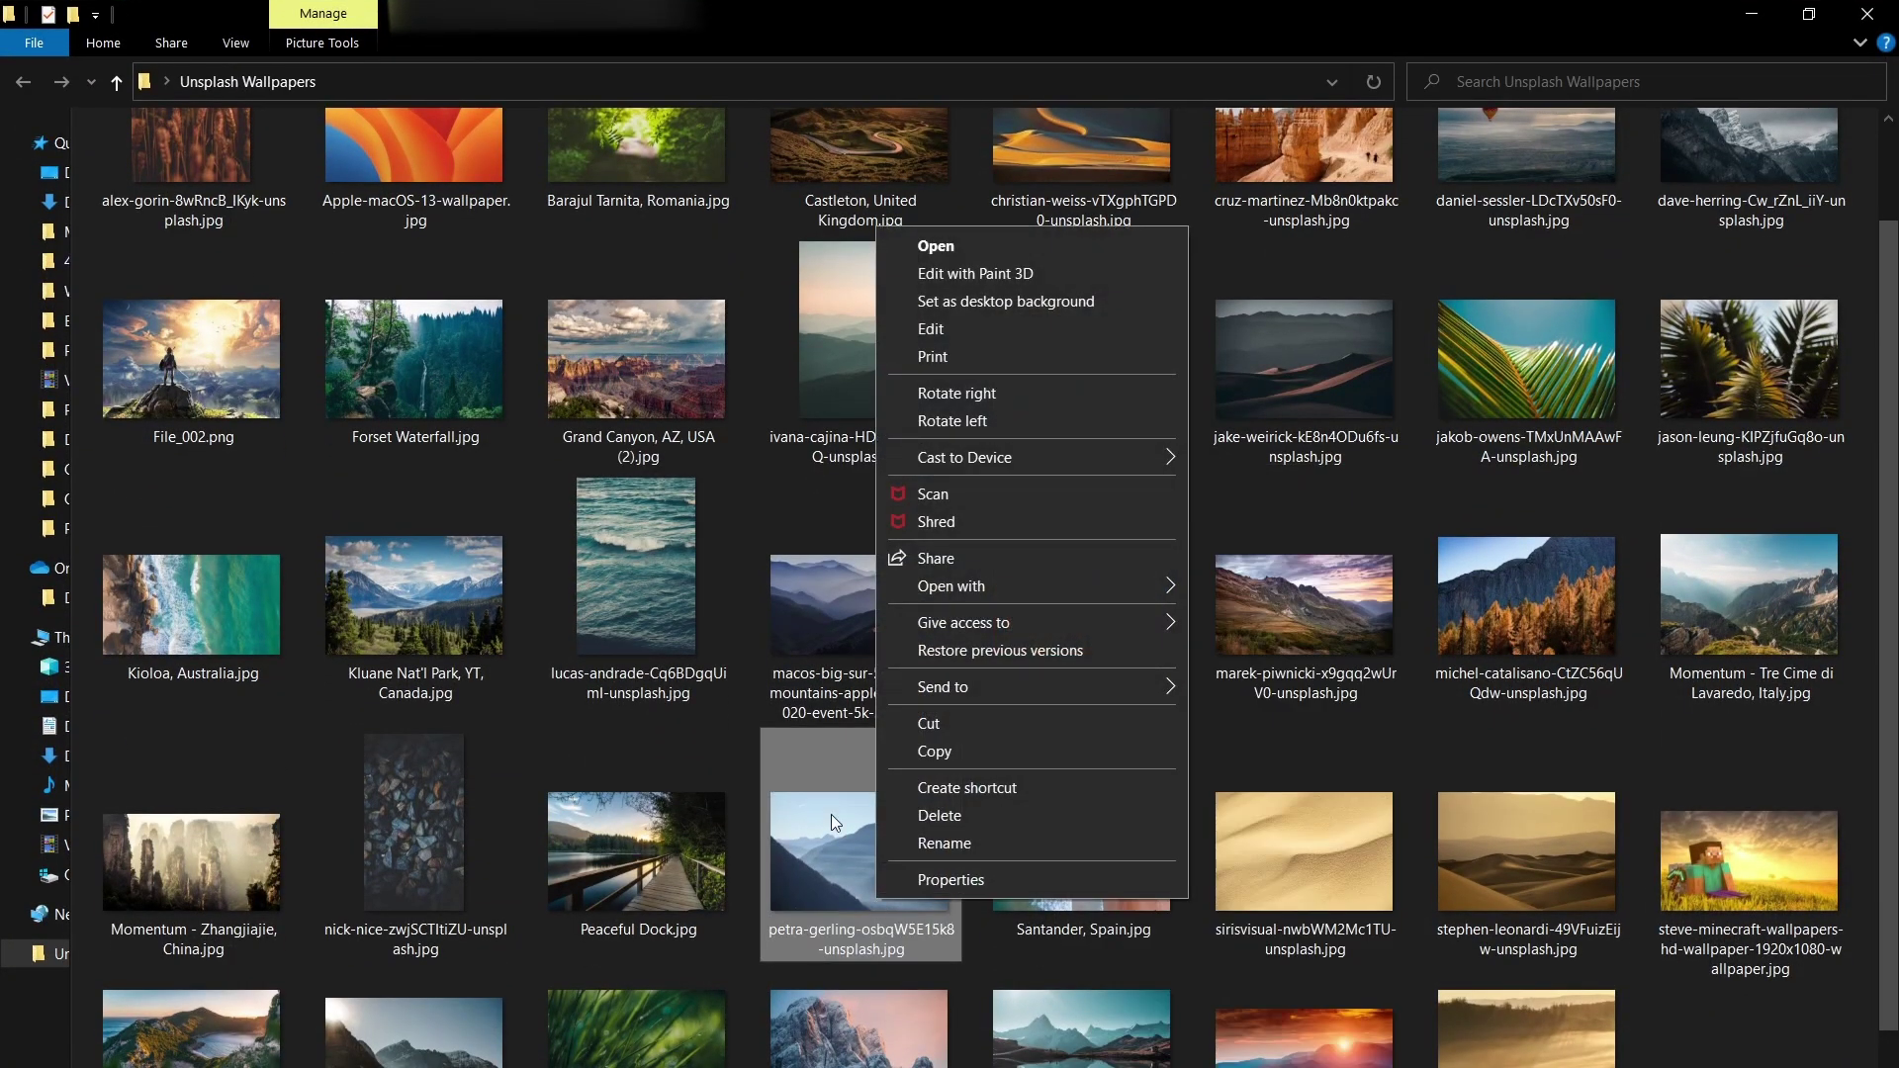
right_click(651, 176)
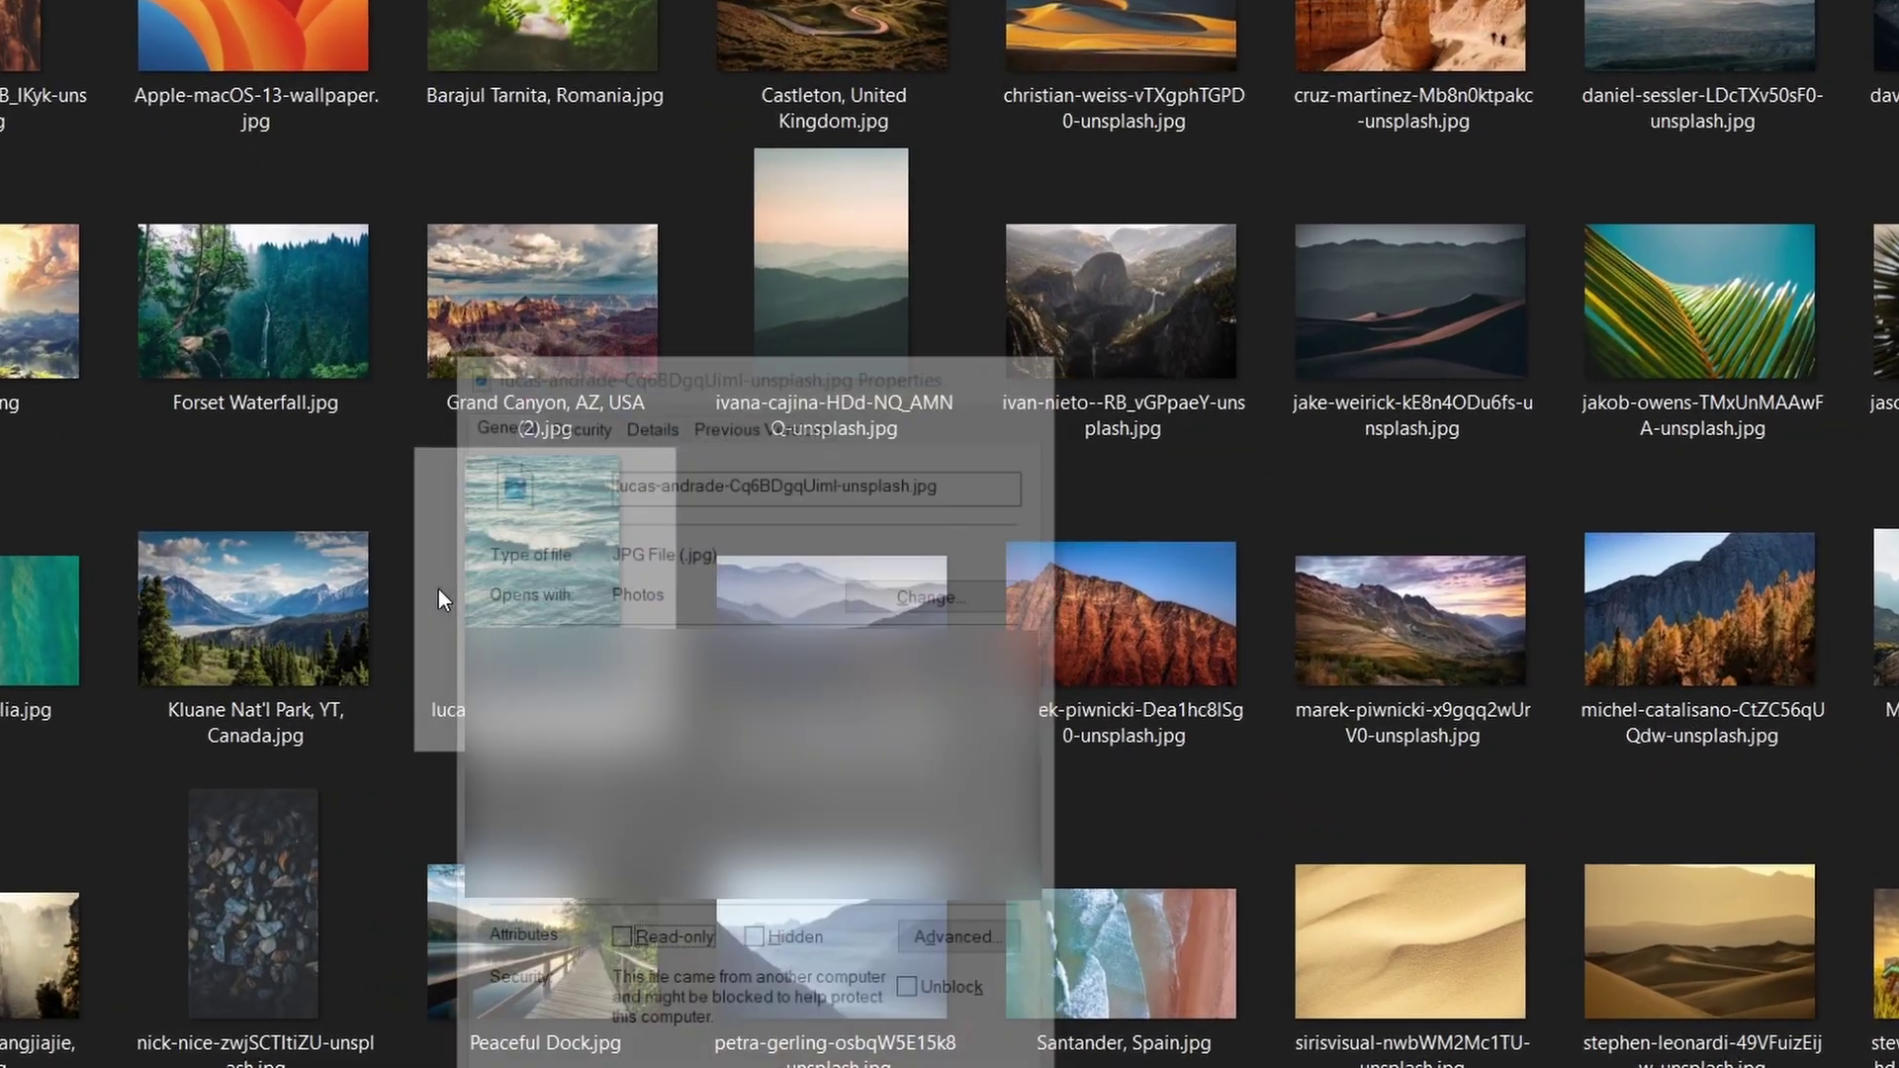
key(Right)
key(alt+Return)
key(Escape)
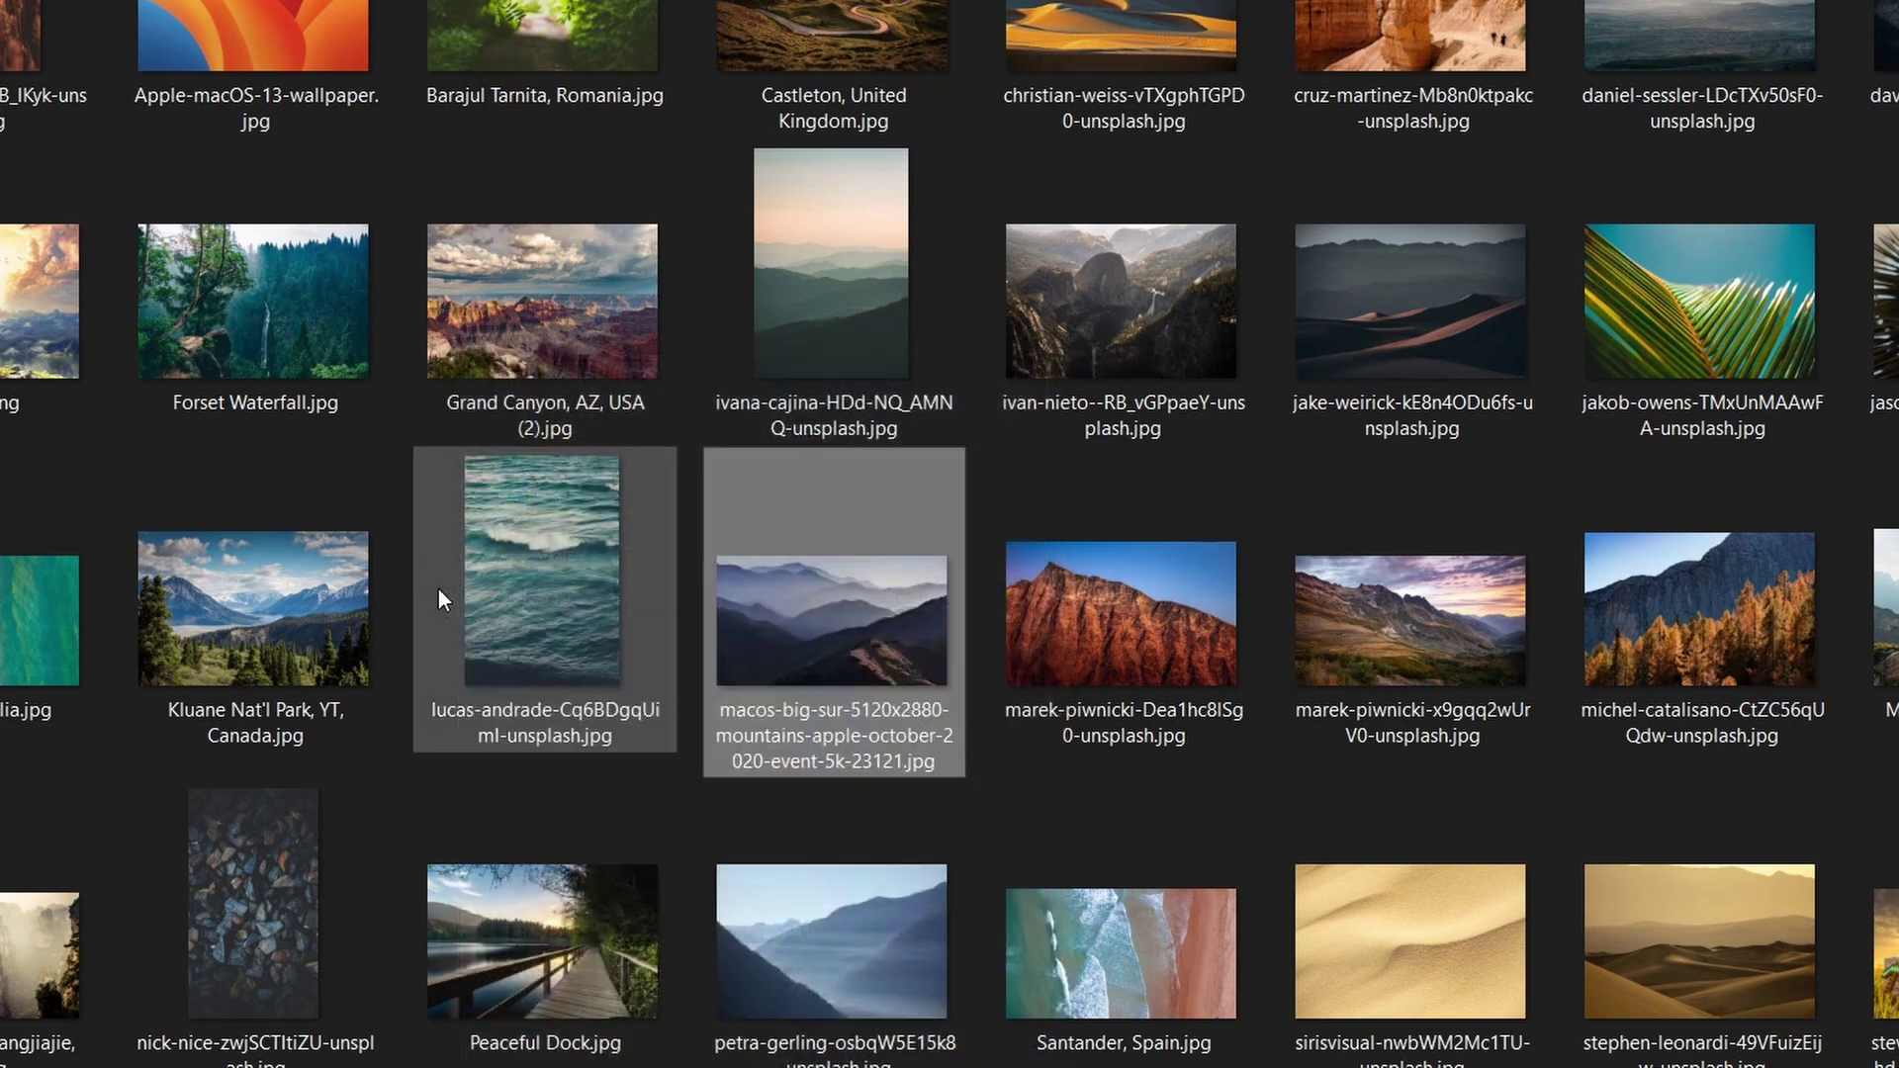
View the properties of the sunset valley and sand dune images
key(Right)
key(Right)
key(alt+Return)
key(Escape)
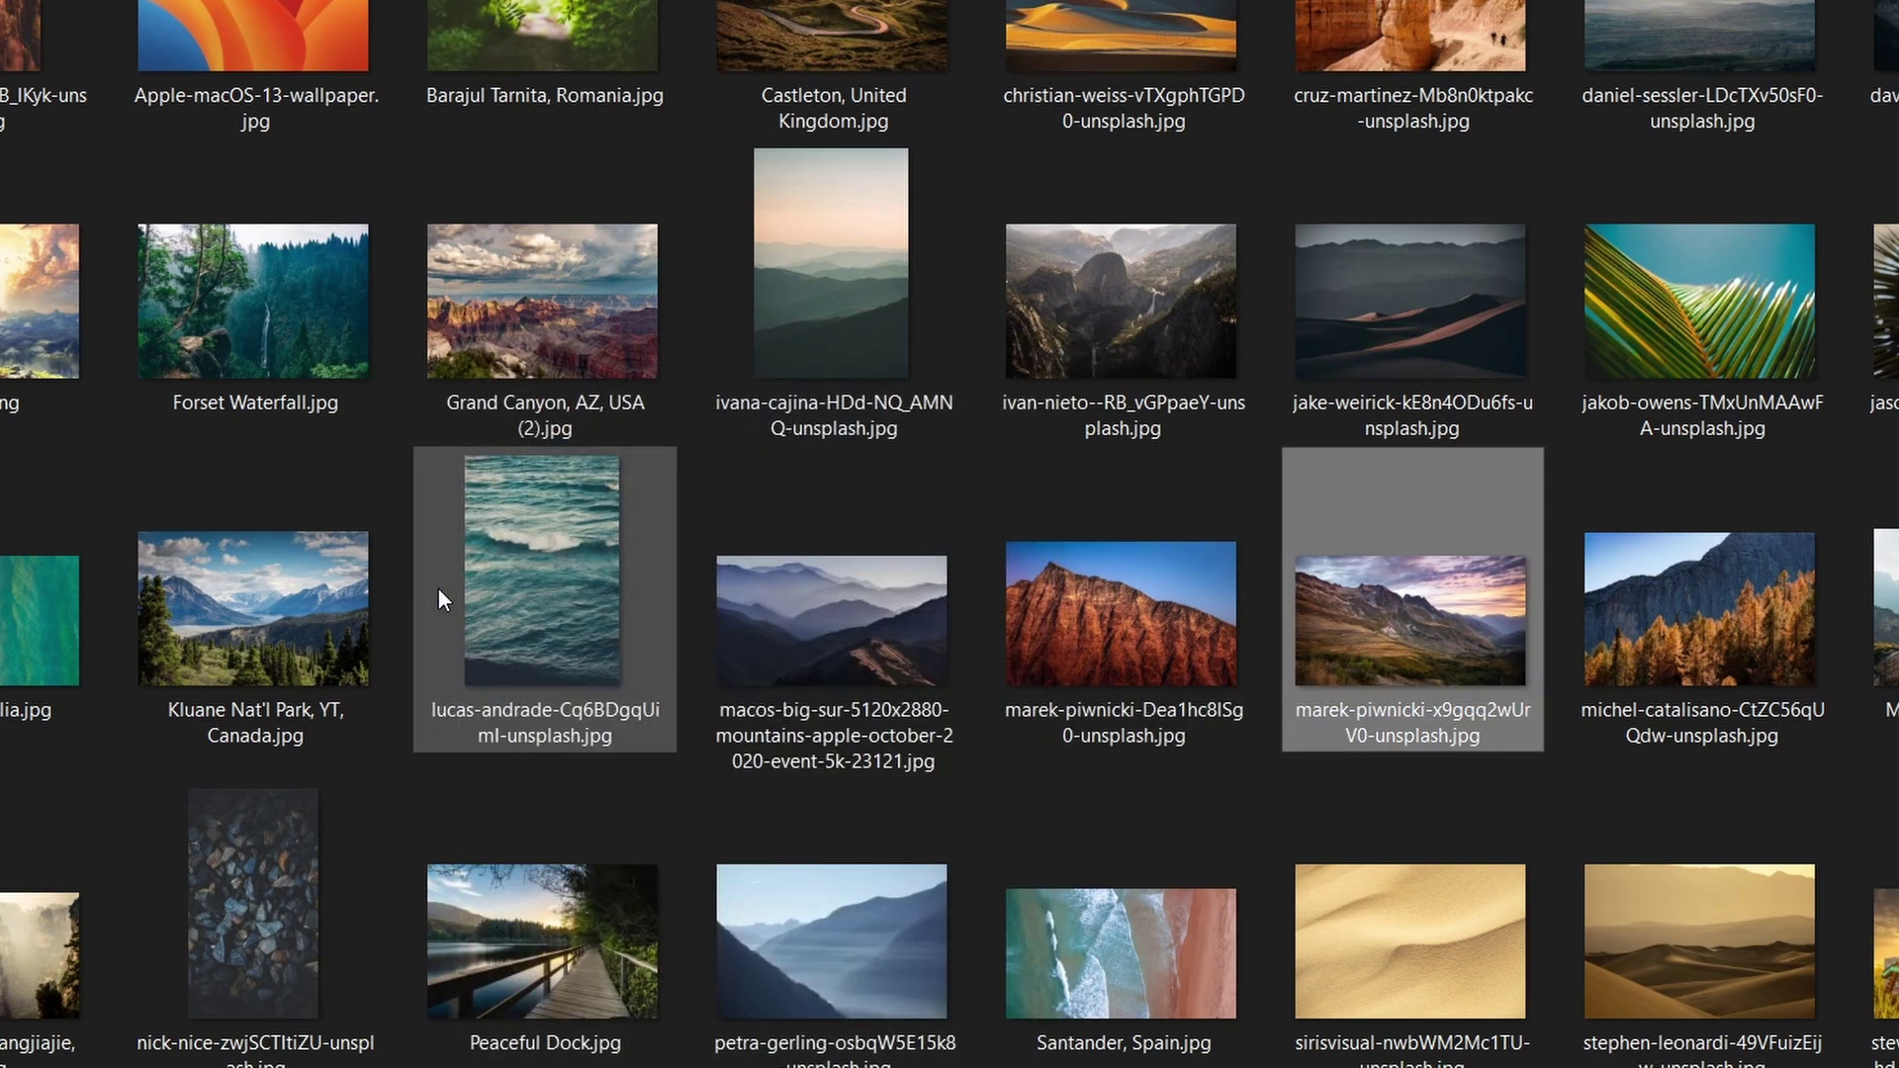
key(Down)
key(alt+Return)
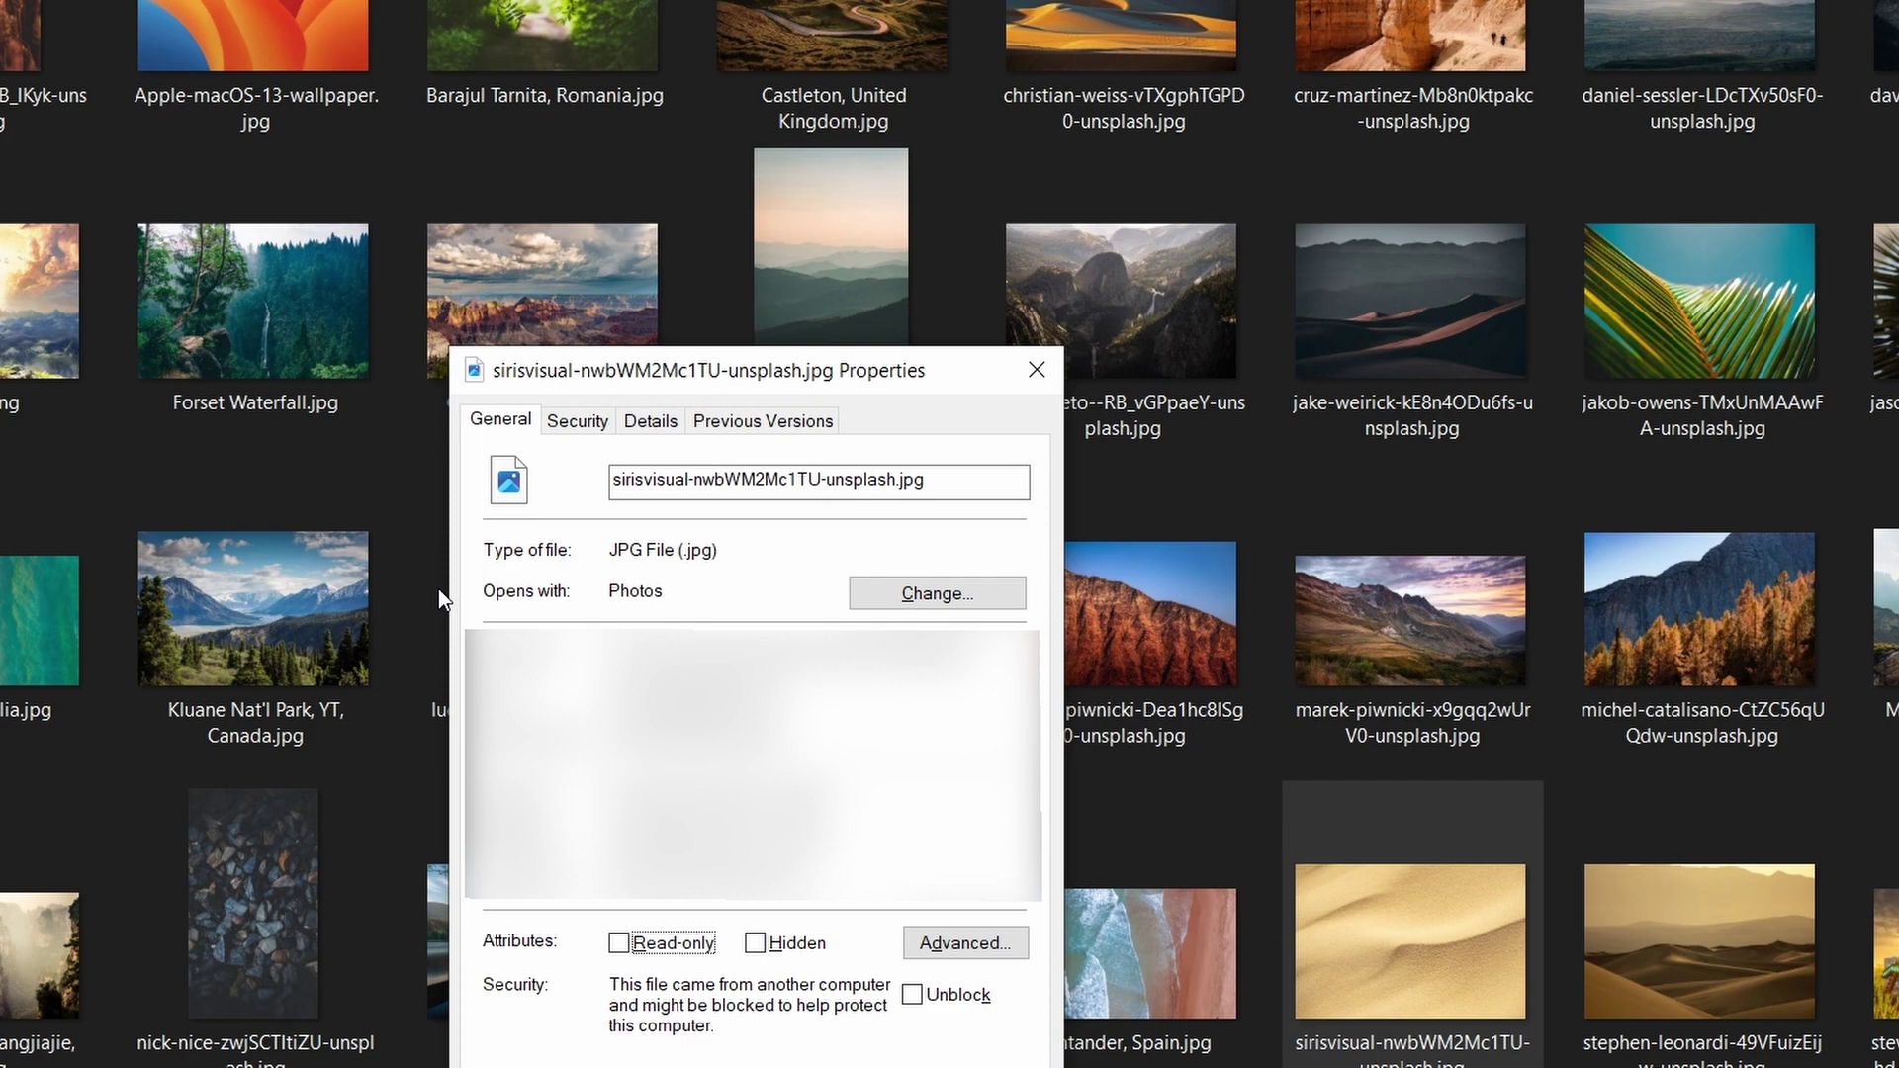
key(Escape)
Check the misty mountain photo's Details tab, showing its 5472 x 3648 dimensions
key(Left)
key(Left)
key(alt+Return)
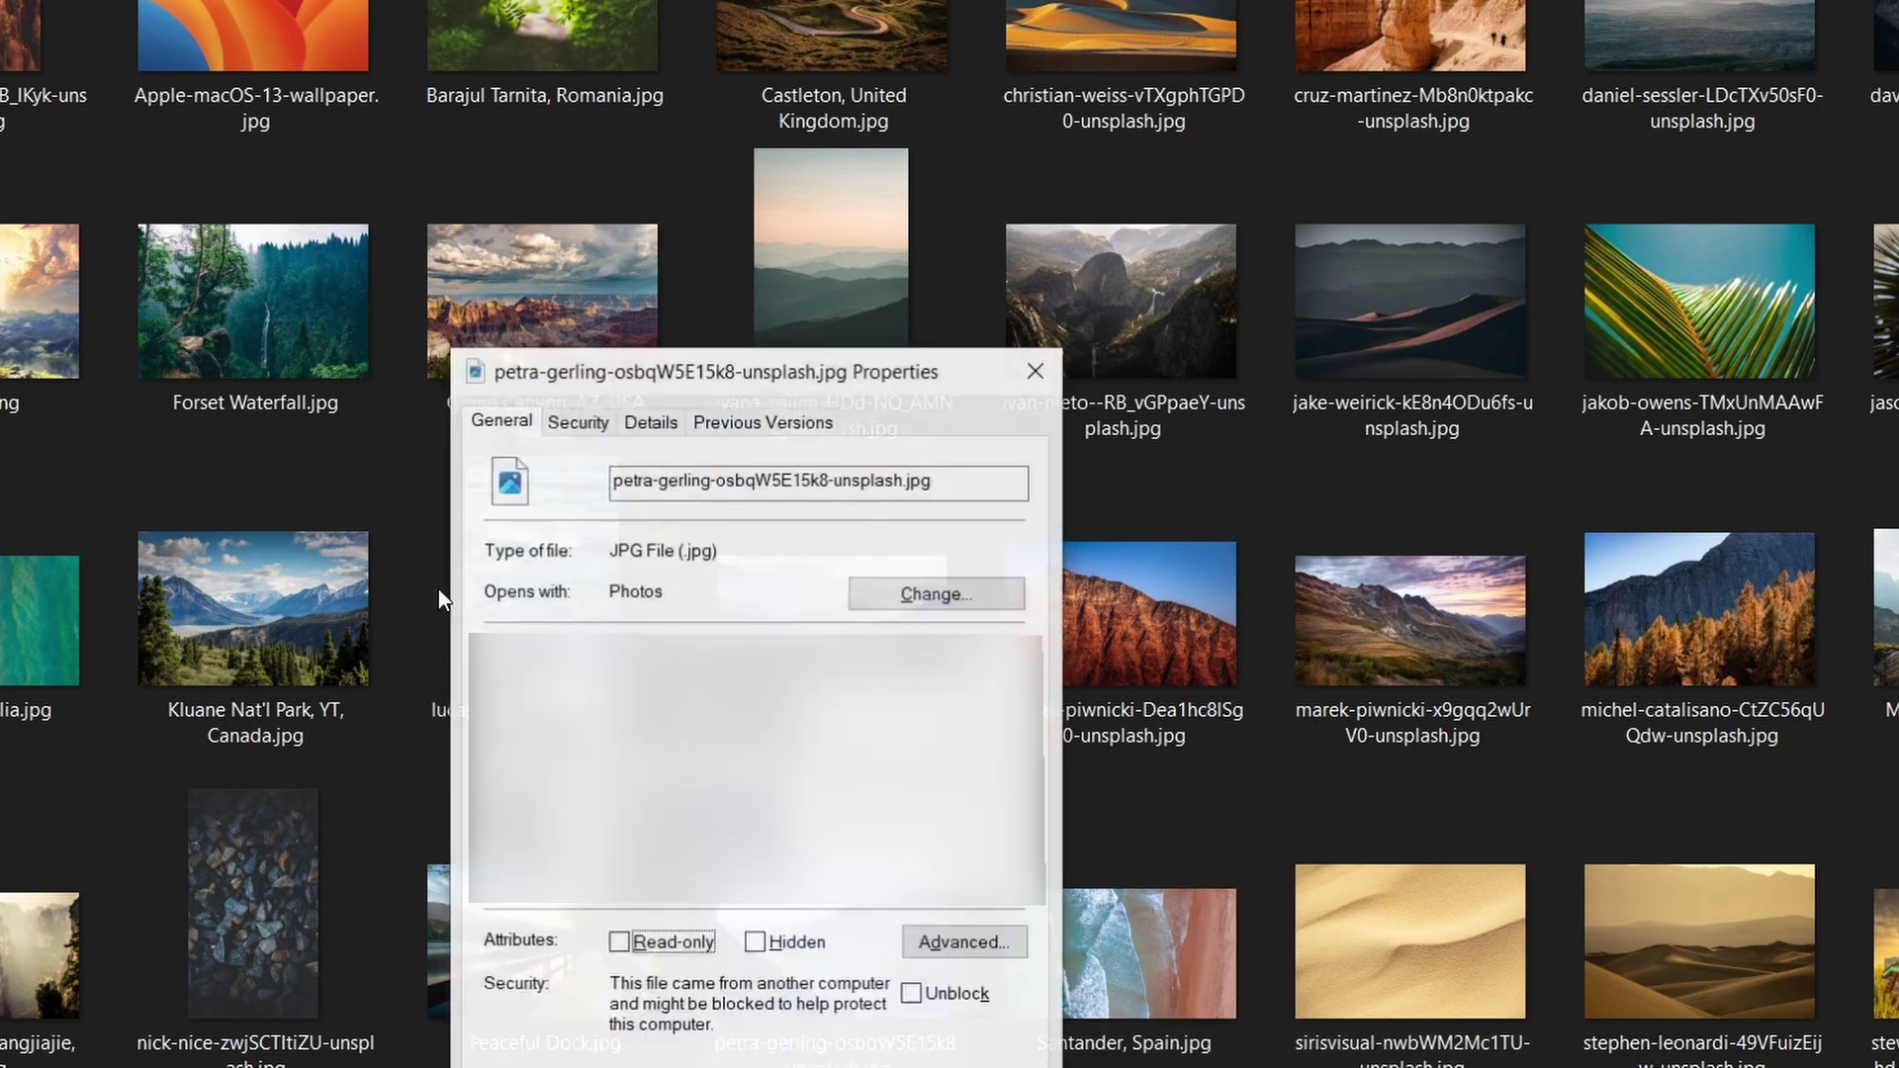
click(645, 423)
scroll(692, 683, down, 5)
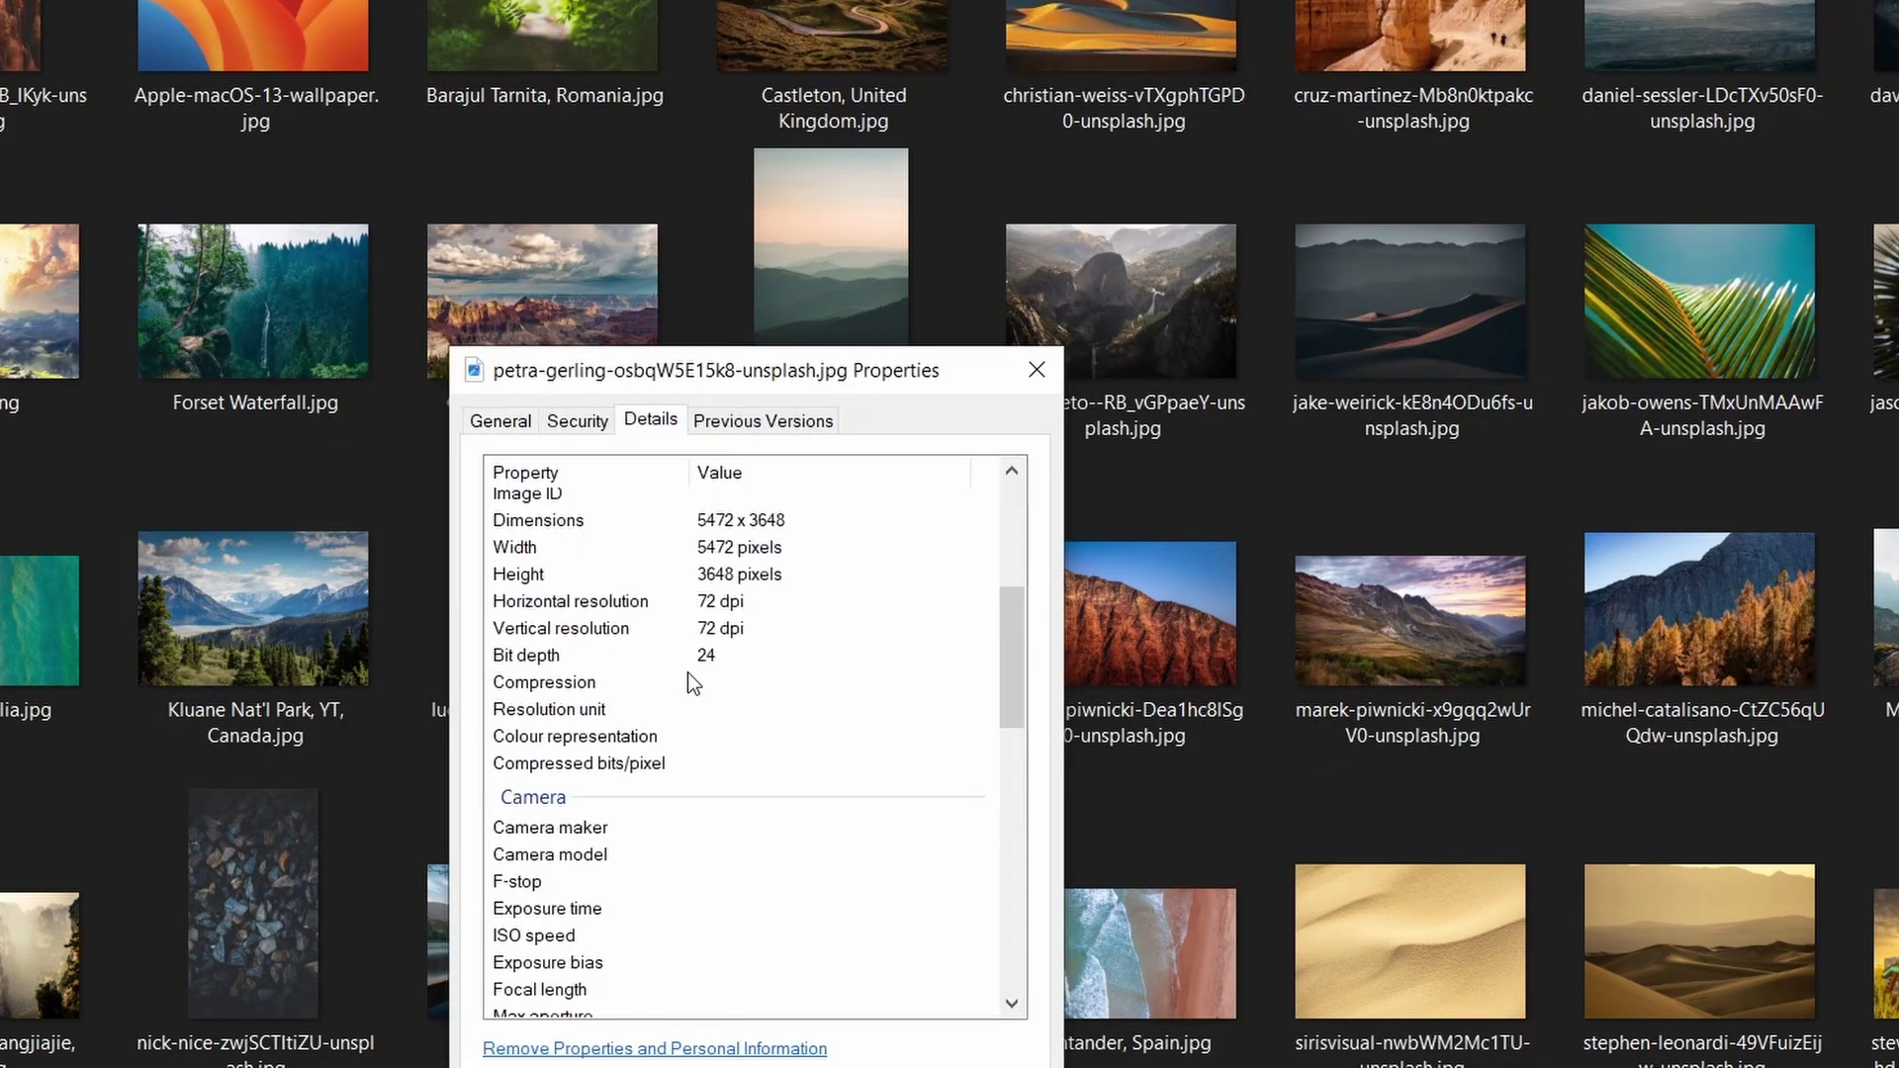
scroll(697, 682, up, 1)
key(Escape)
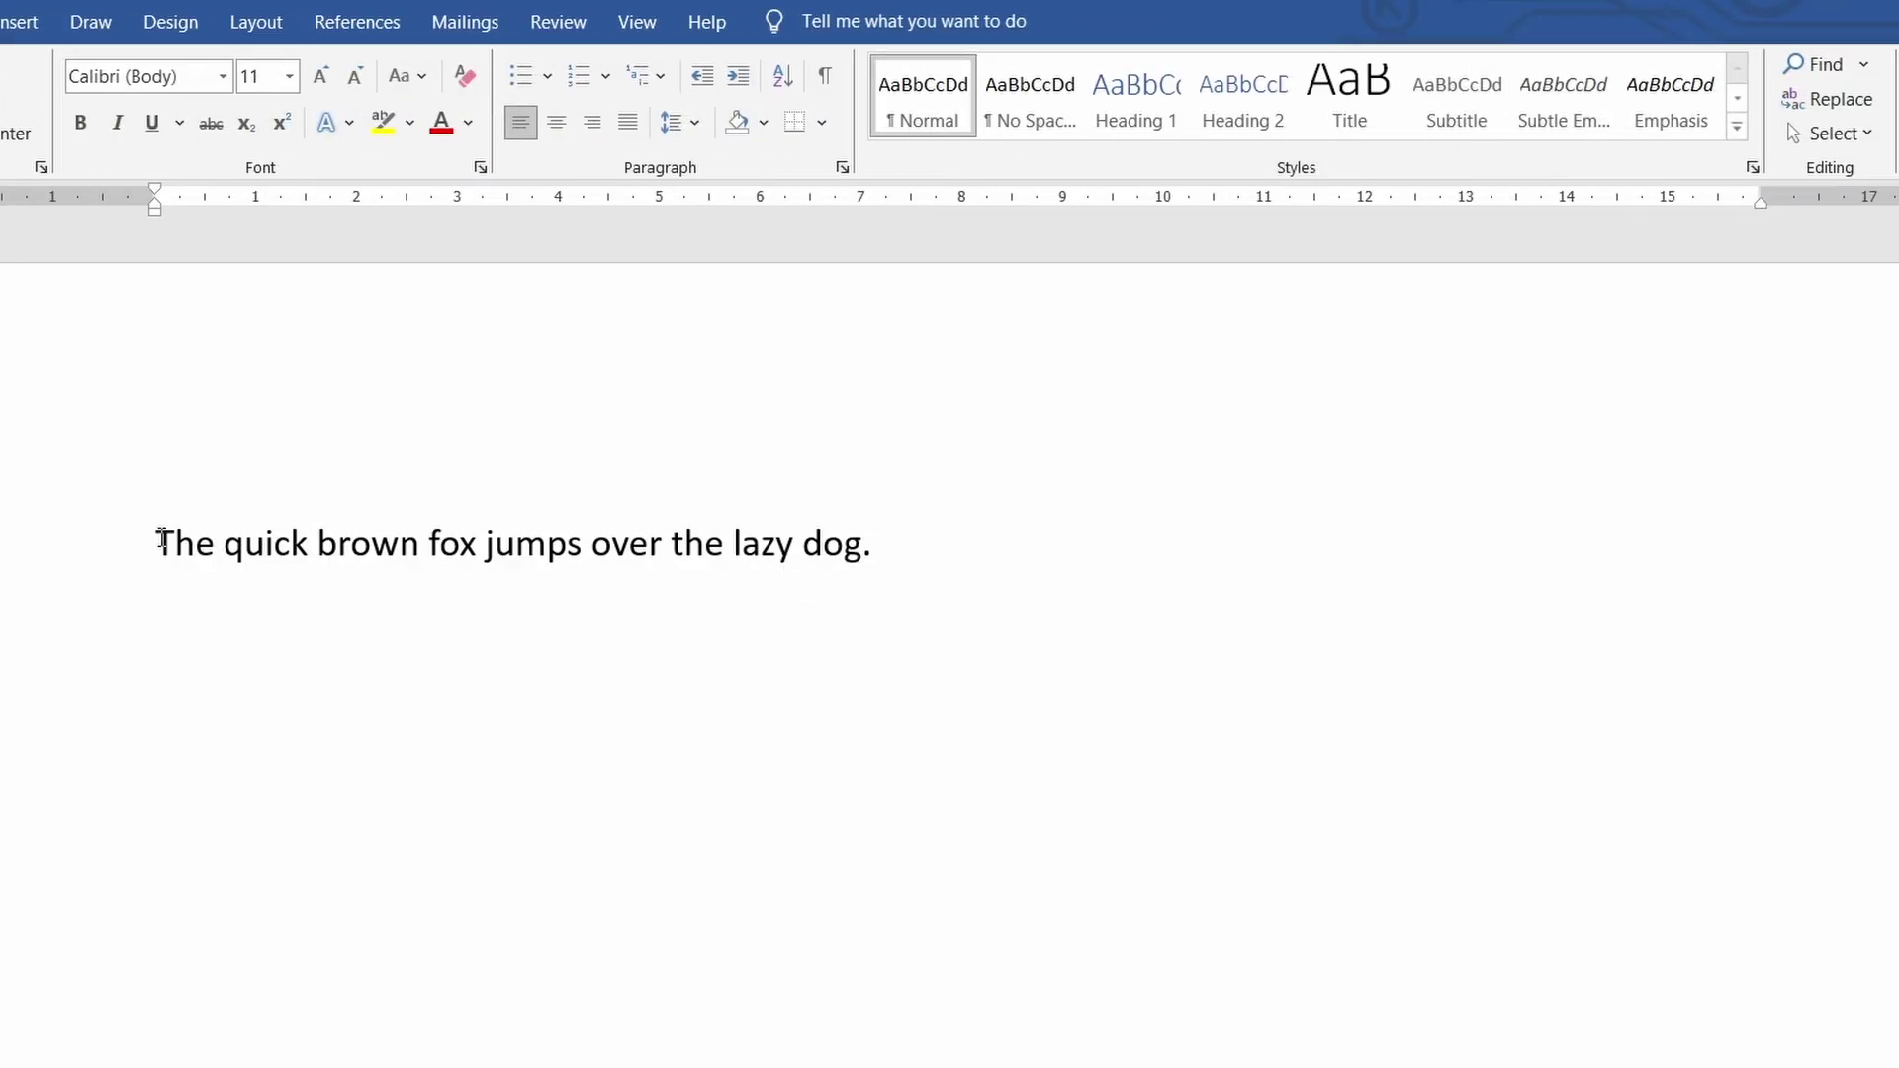
Paste the fox sentence repeatedly below itself, then undo the last copy, leaving eight lines
drag(162, 539, 909, 574)
click(469, 651)
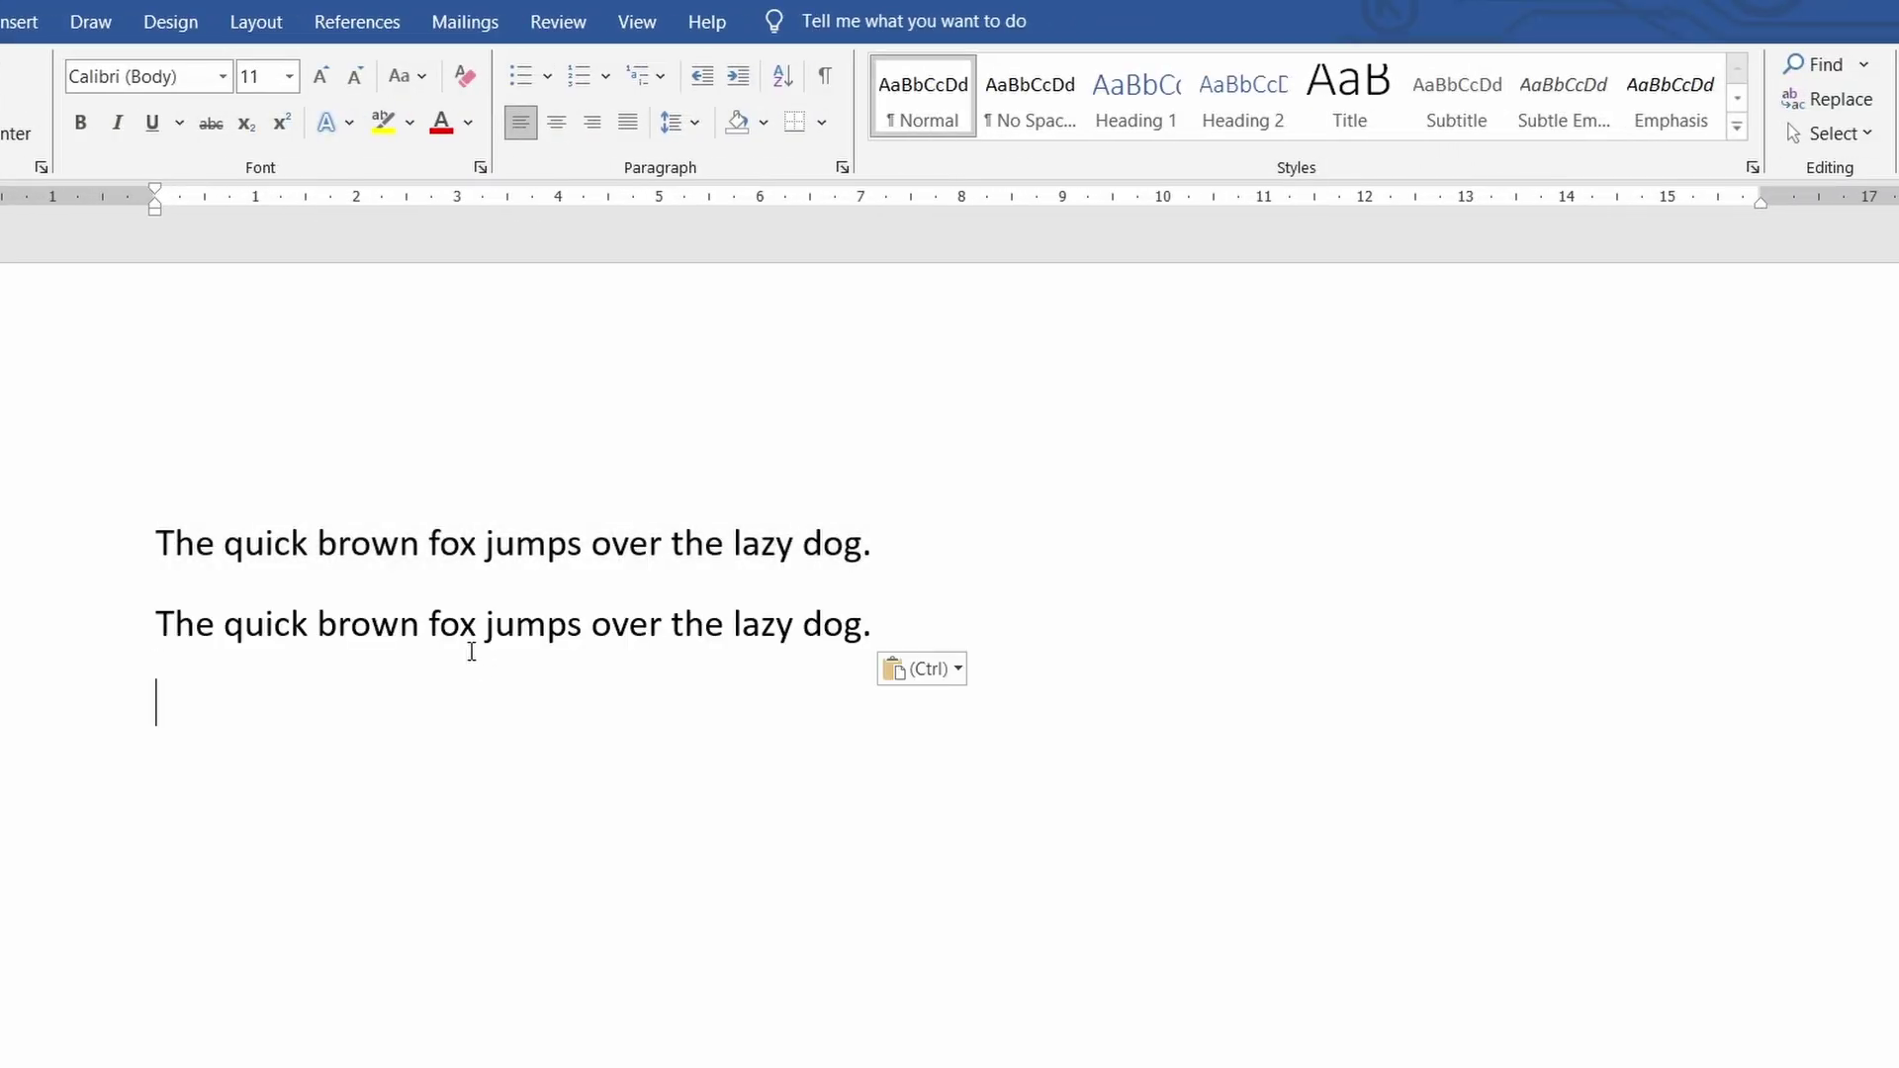
key(ctrl+v)
key(ctrl+v)
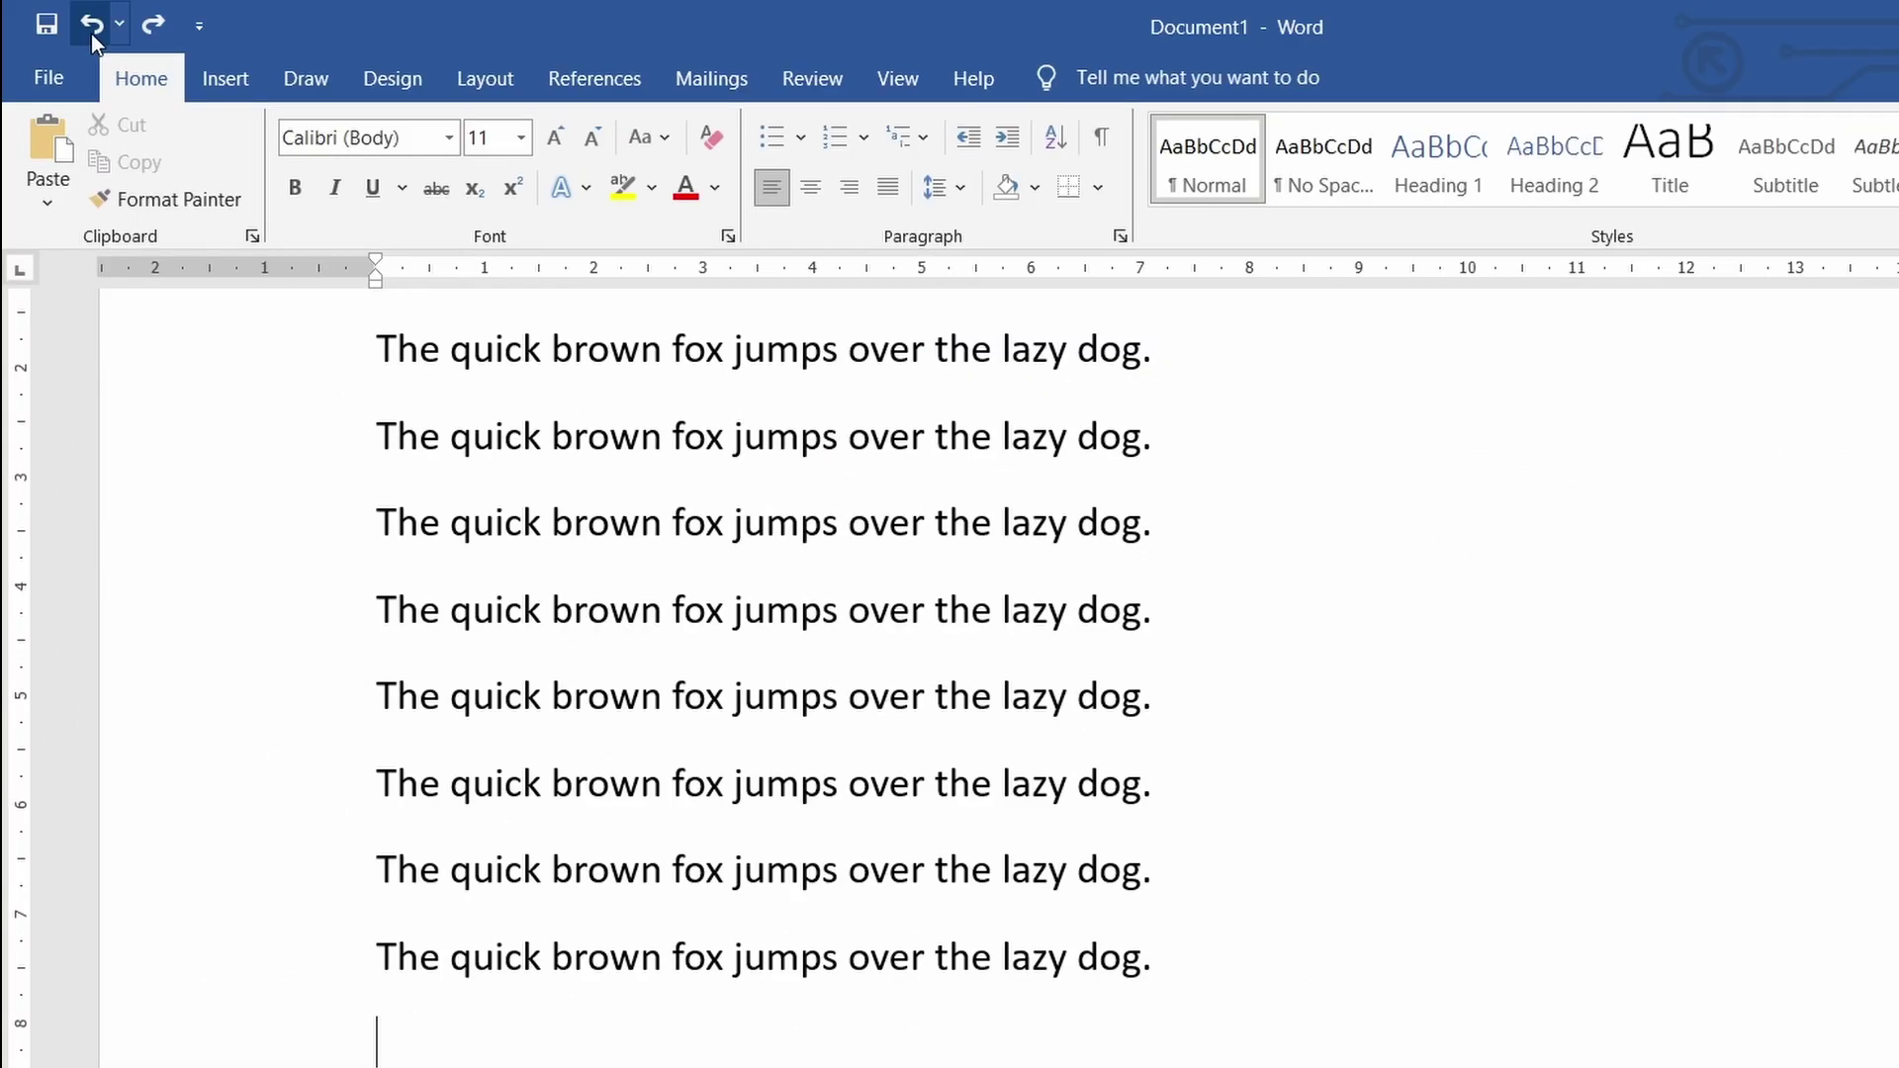
click(91, 33)
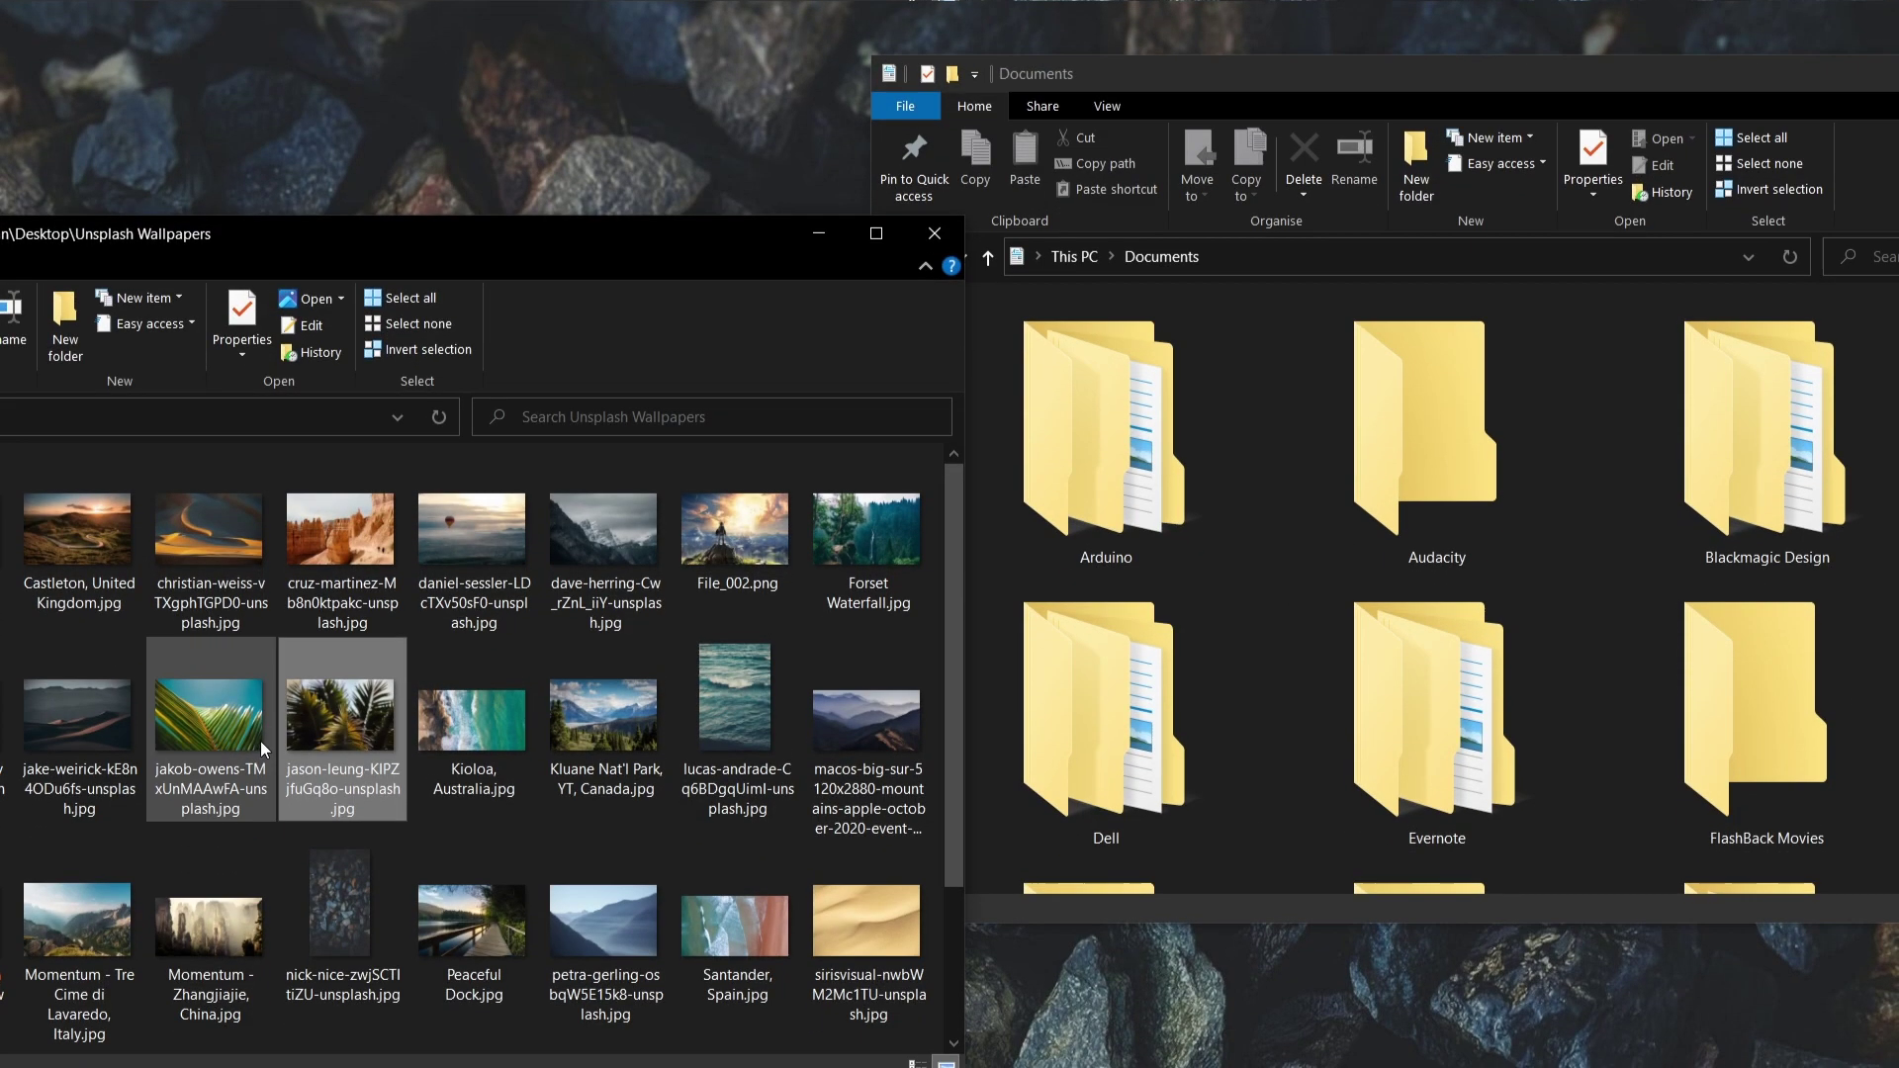
Open a stack of new File Explorer windows at This PC with Win+E
click(1256, 605)
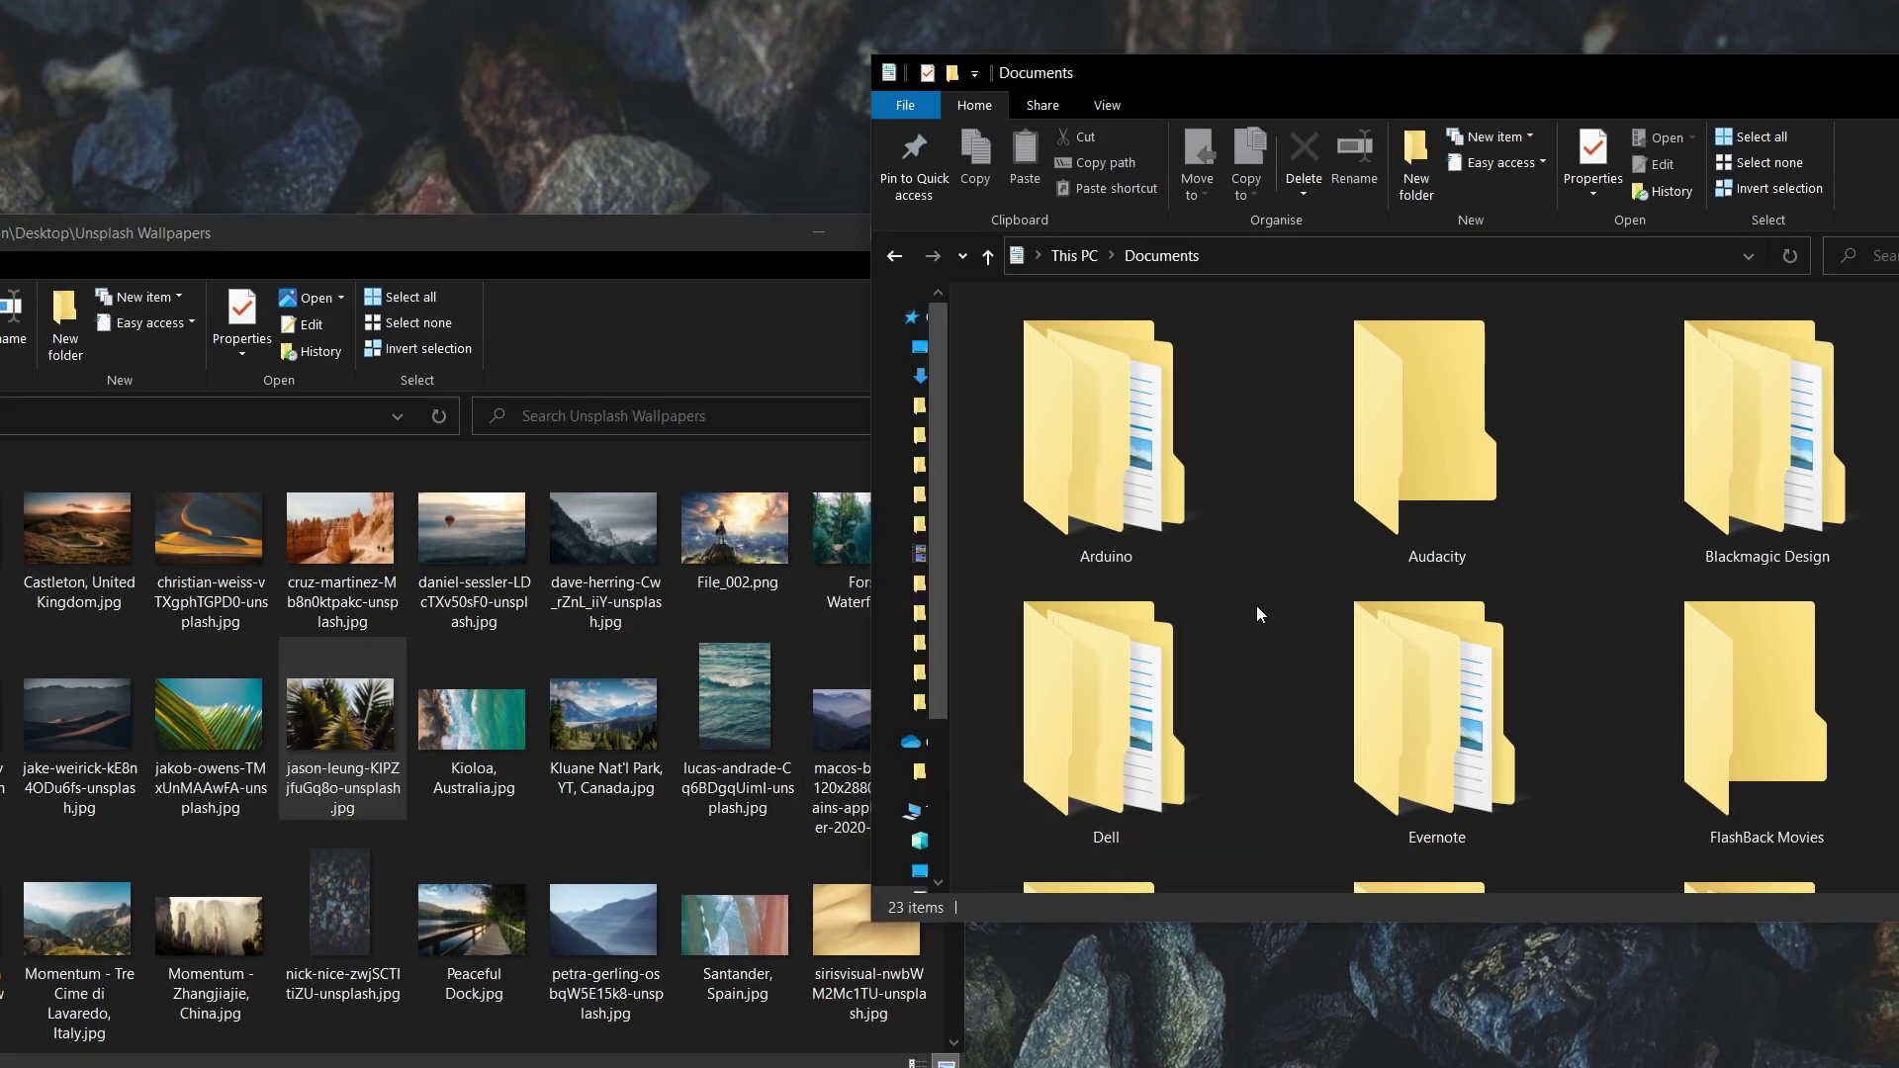
key(super+e)
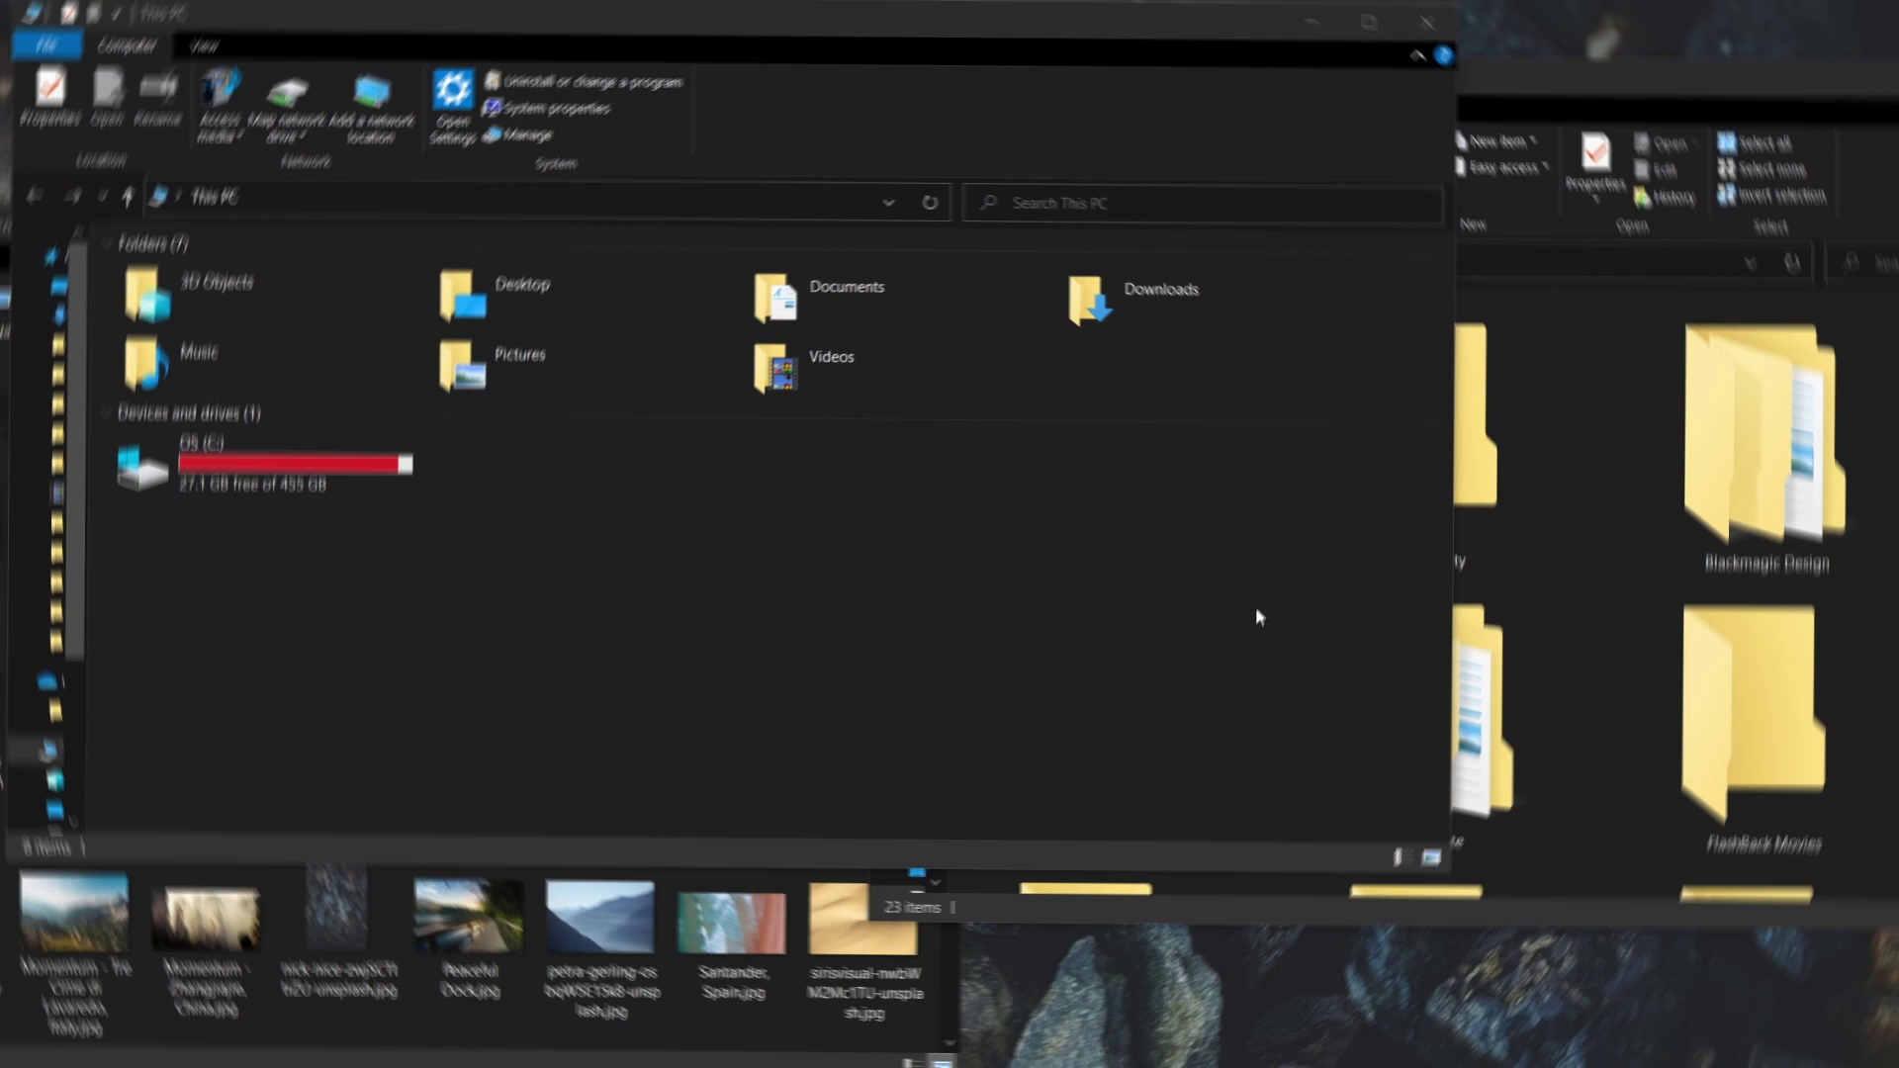
key(super+e)
key(super+e)
key(super+e)
key(super+e)
key(super+e)
key(super+e)
key(super+e)
key(super+e)
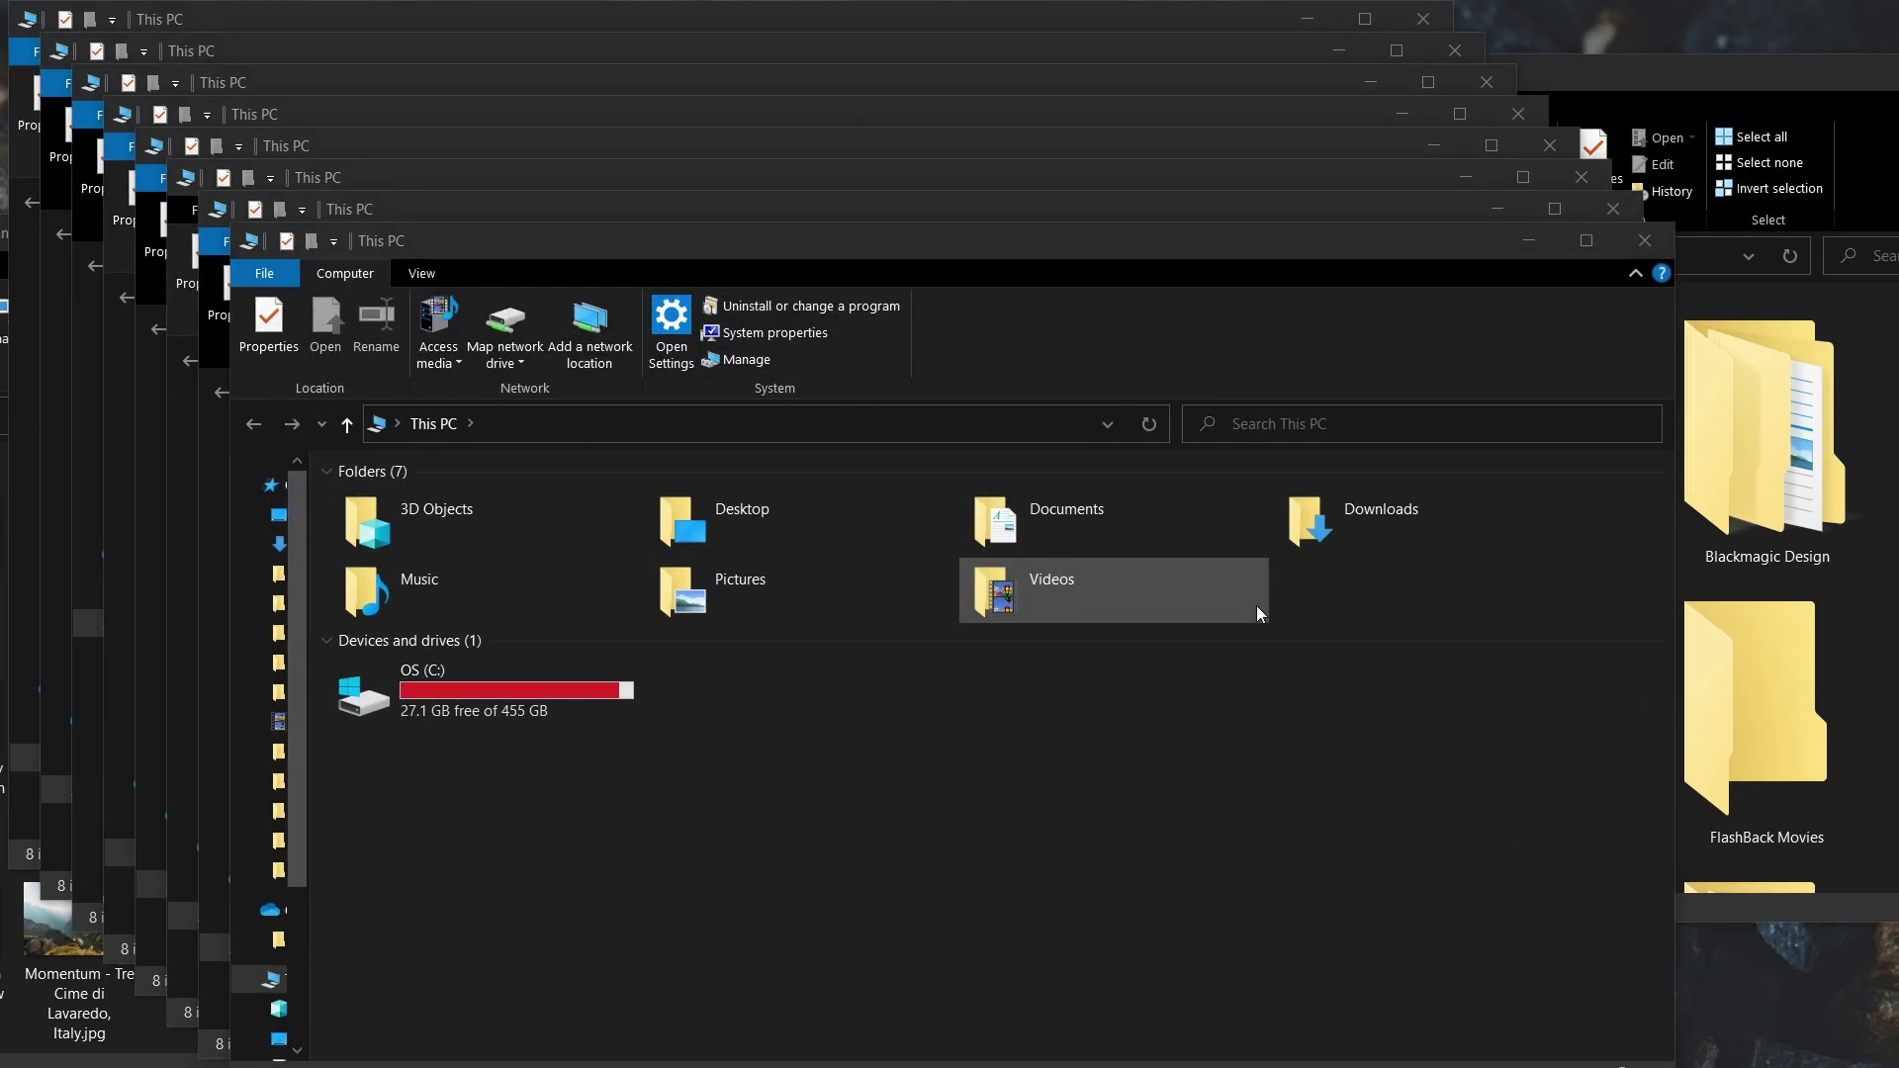
key(super+e)
key(super+e)
key(super+e)
key(super+e)
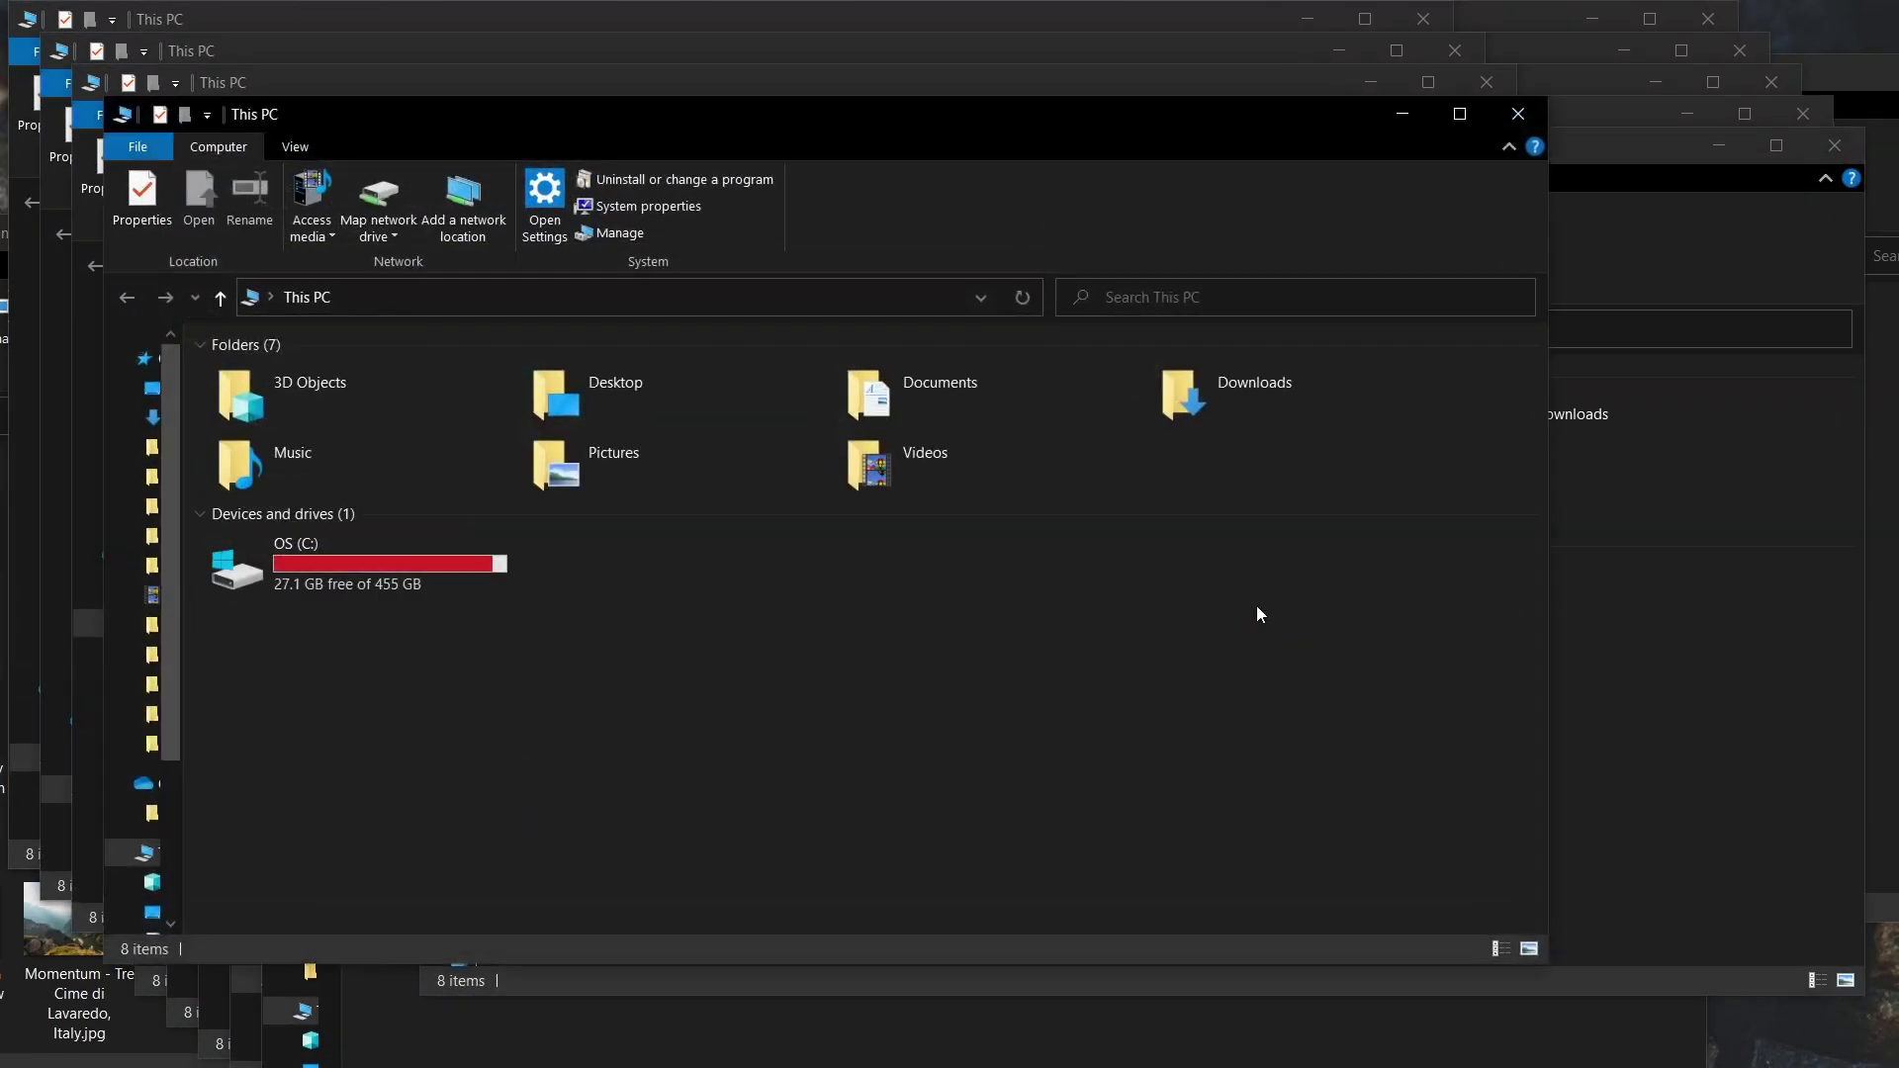
key(super+e)
key(super+e)
key(super+e)
key(super+e)
key(super+e)
key(super+e)
key(super+e)
key(super+e)
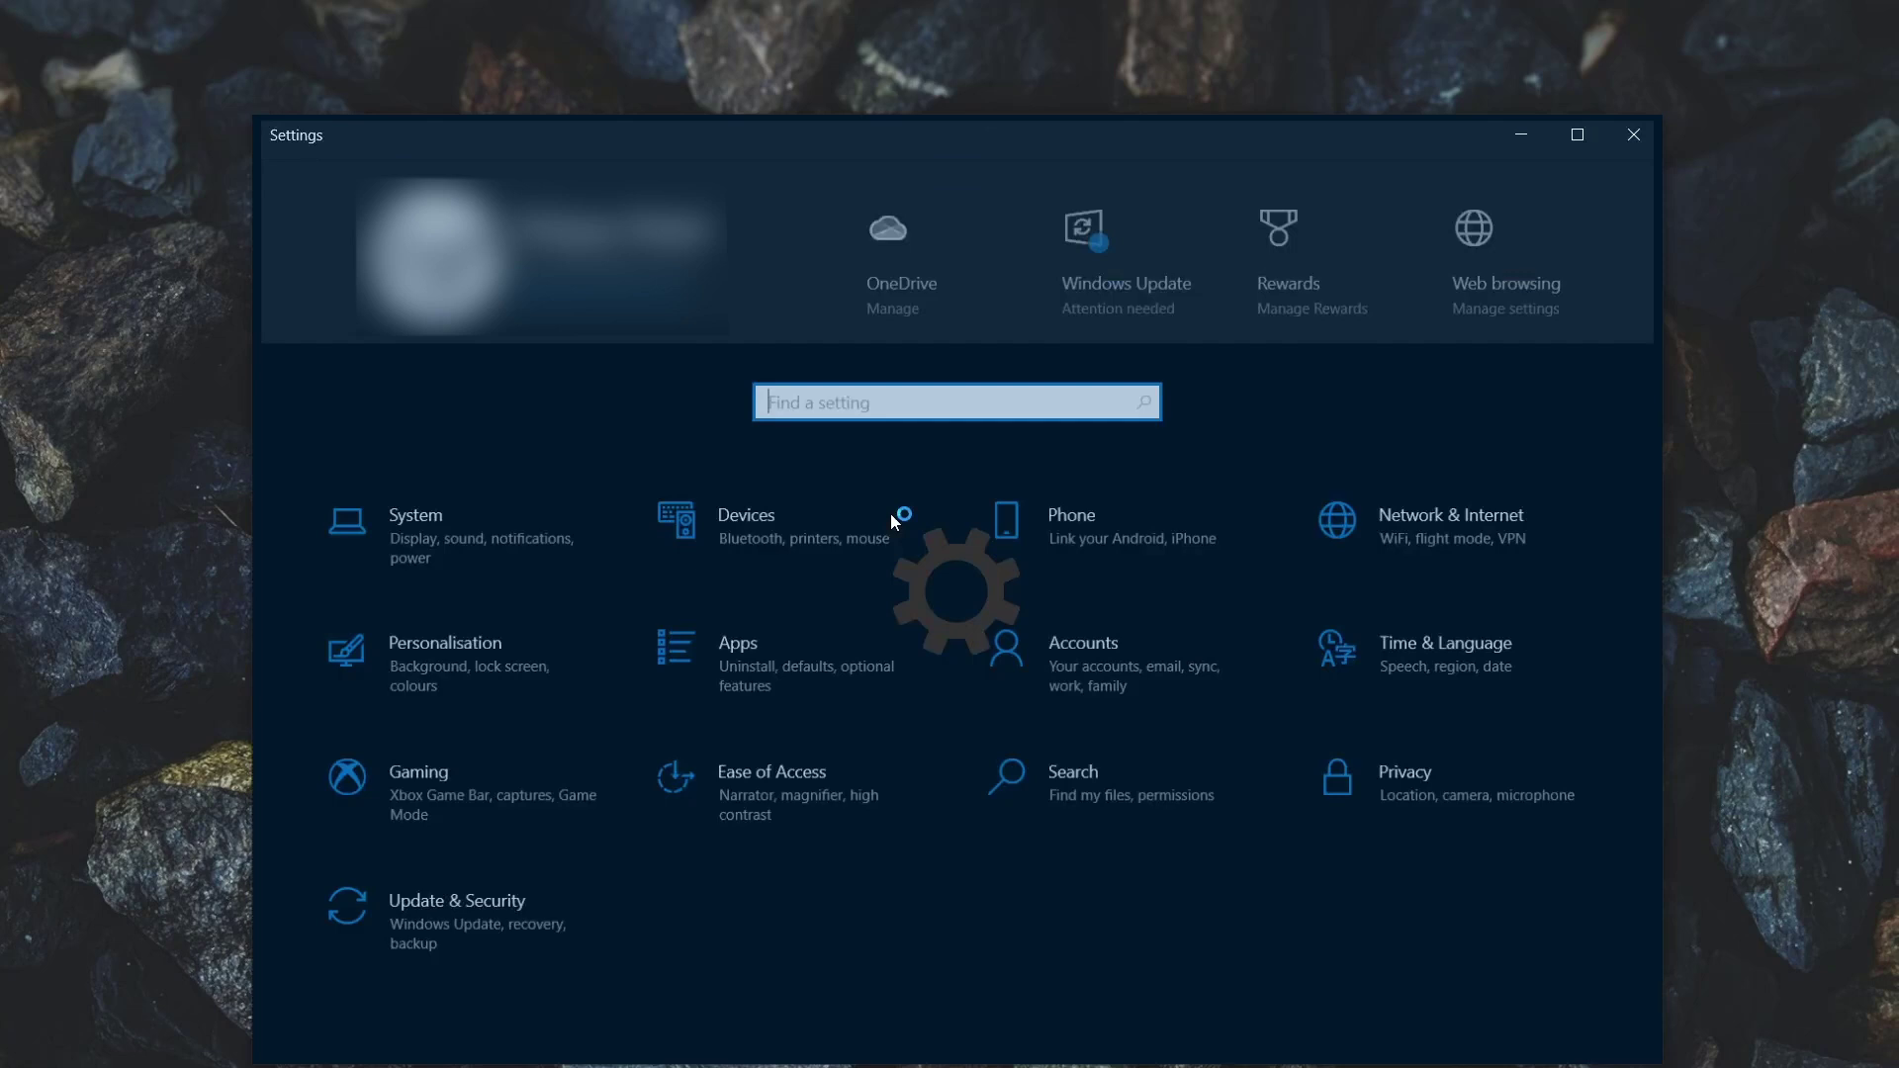
Go to Privacy settings and view the Diagnostics & feedback data choices
click(1523, 817)
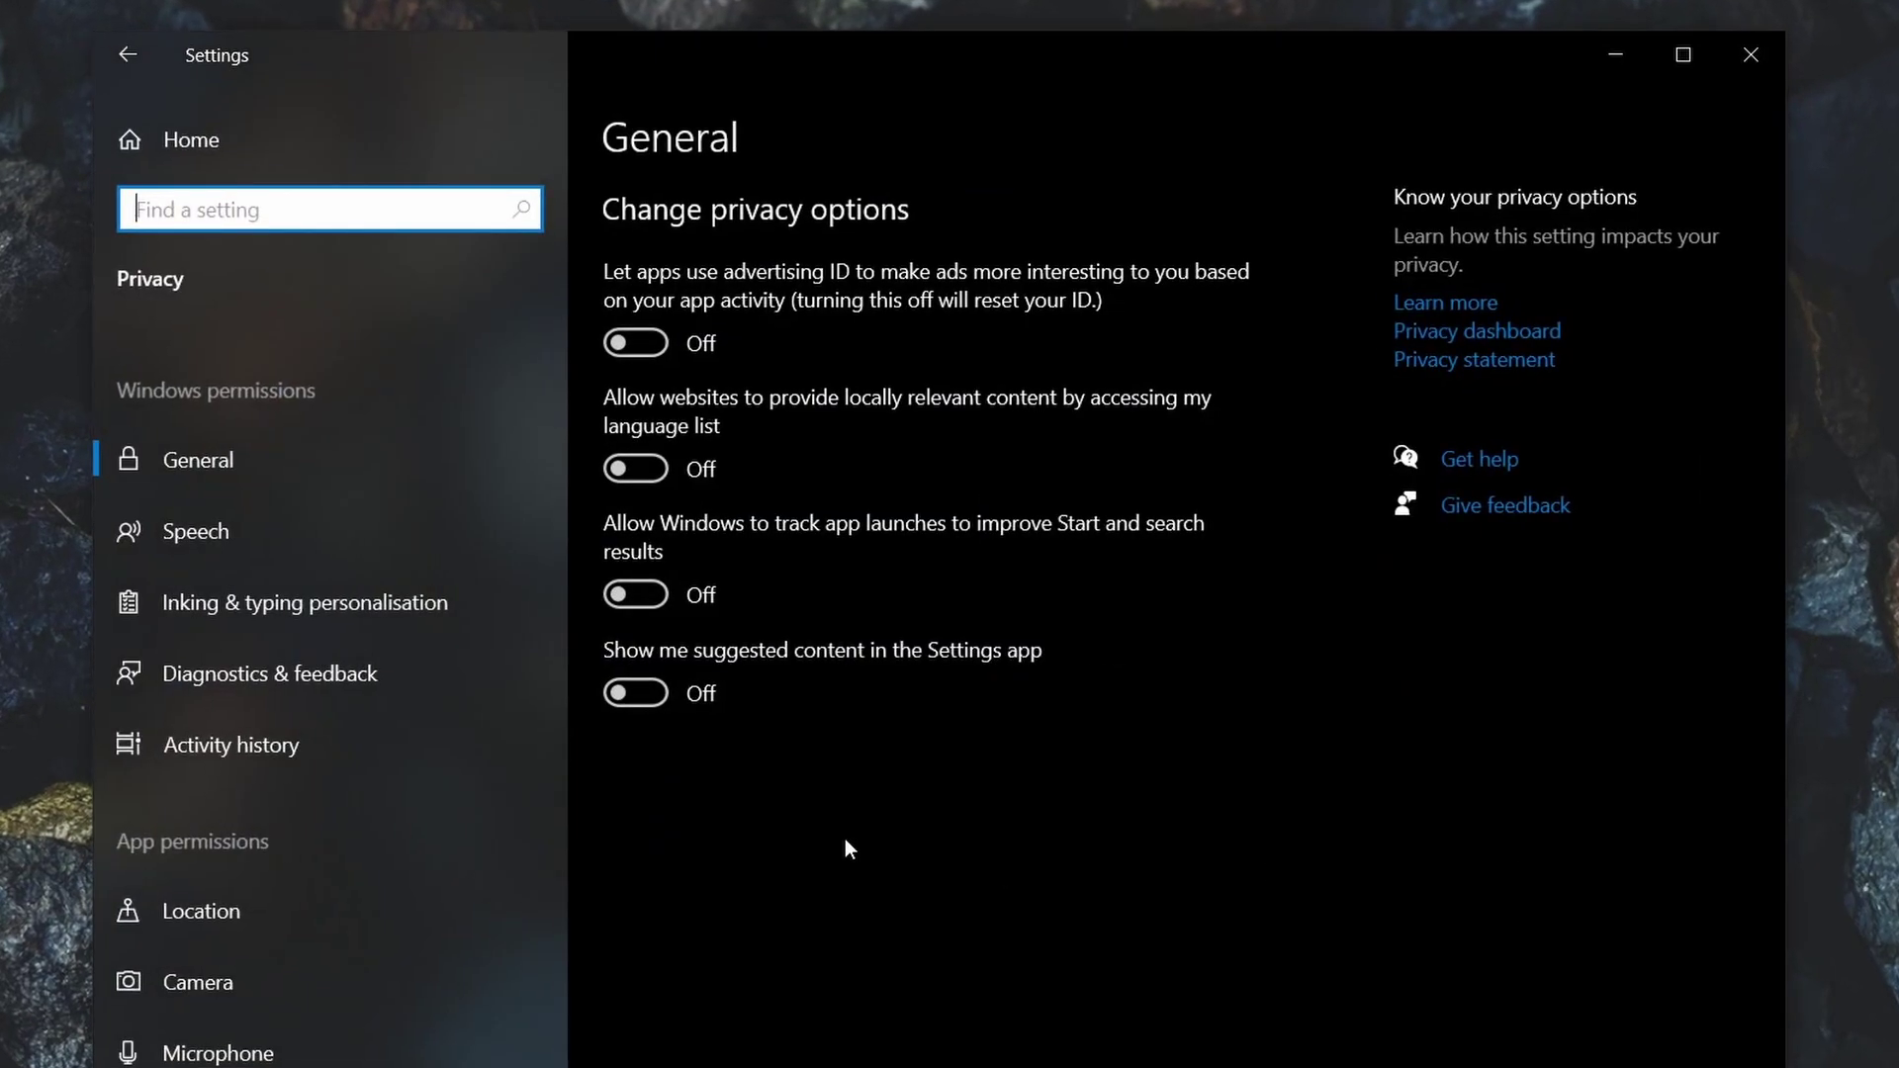
click(342, 465)
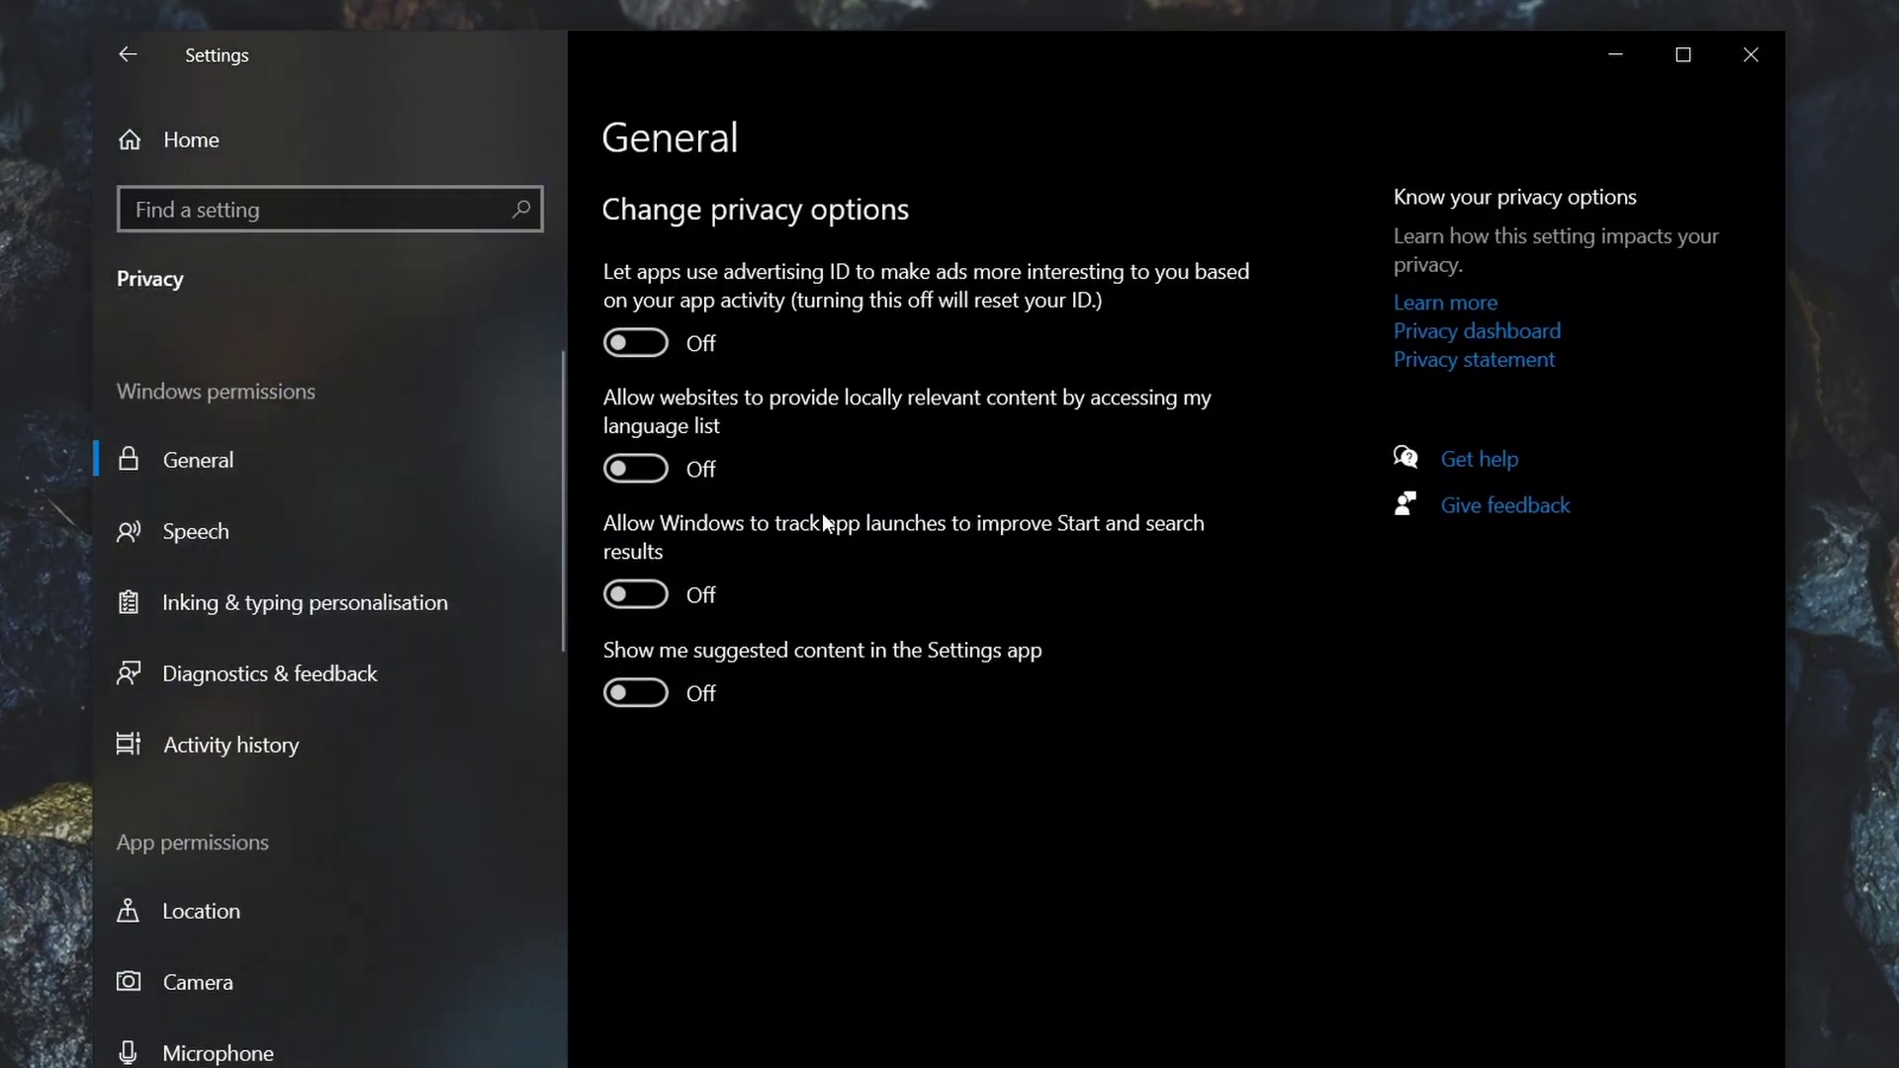
click(286, 678)
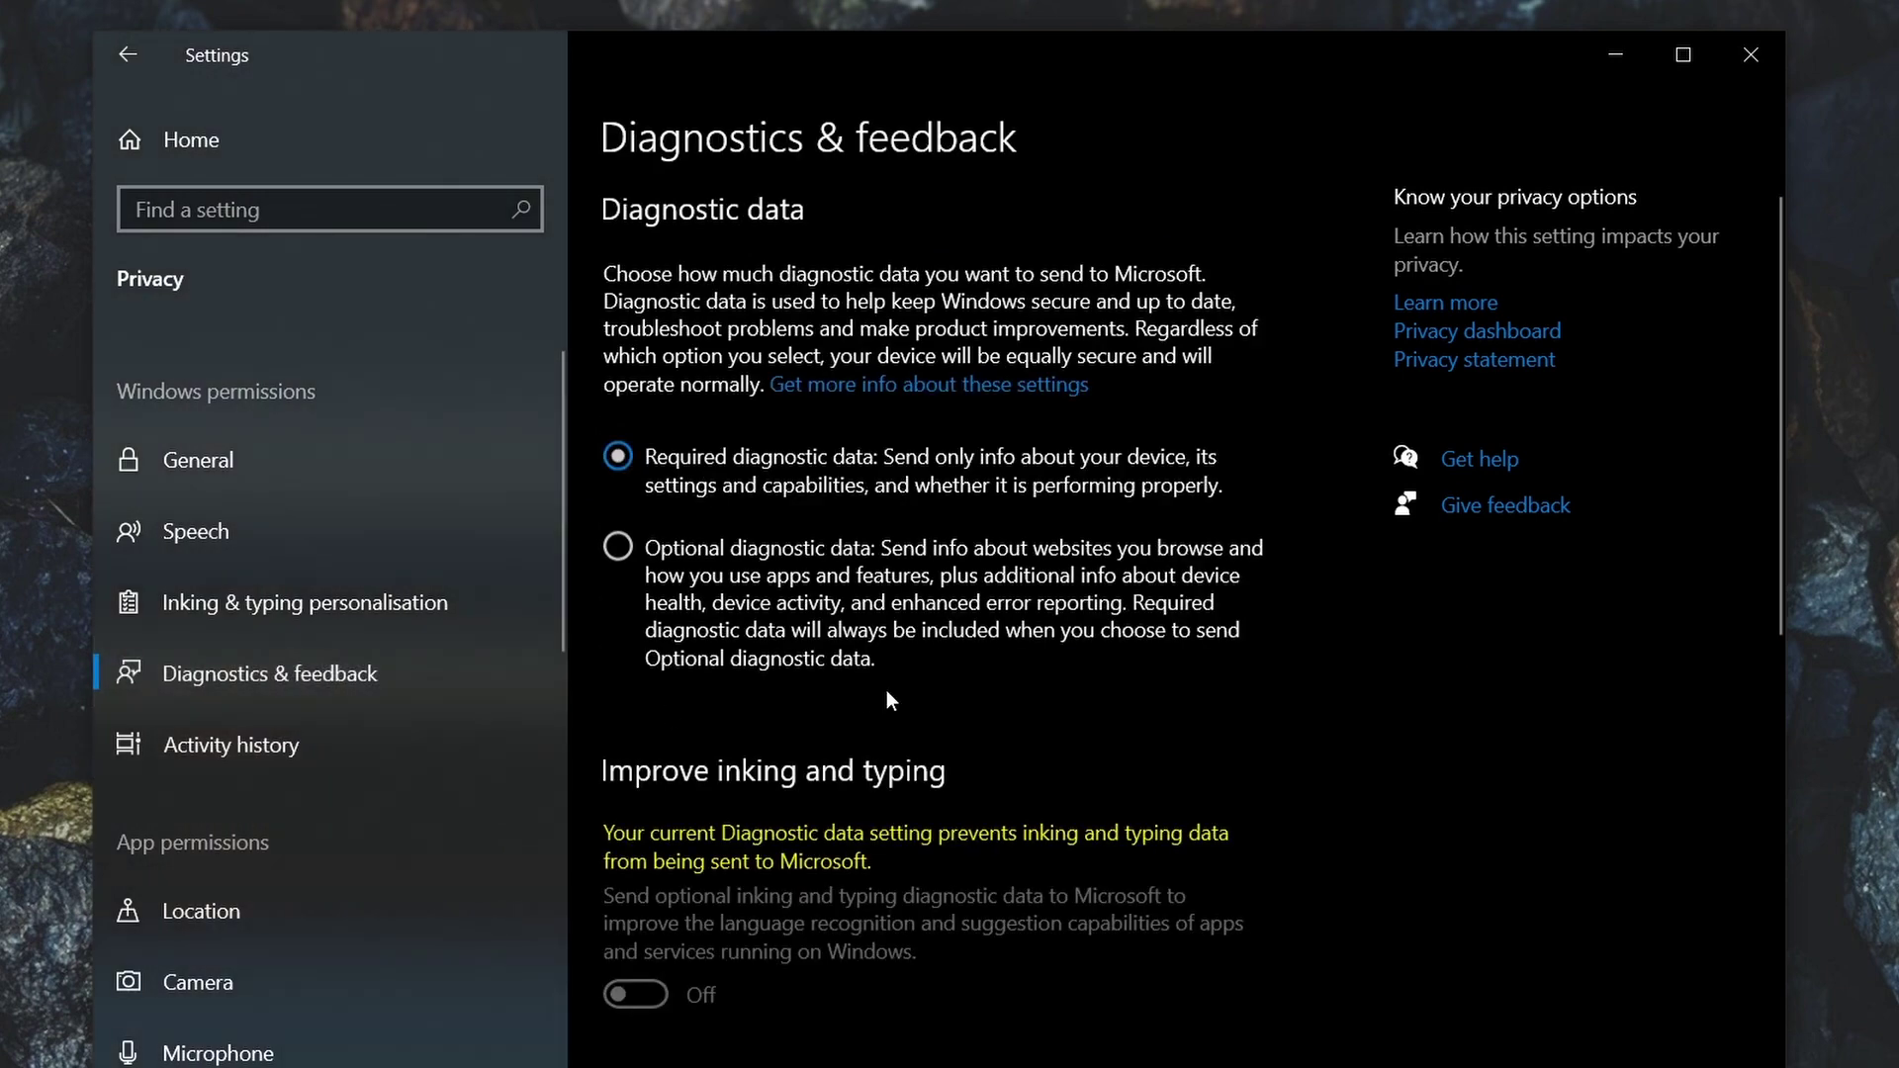
scroll(886, 701, down, 2)
scroll(700, 773, up, 2)
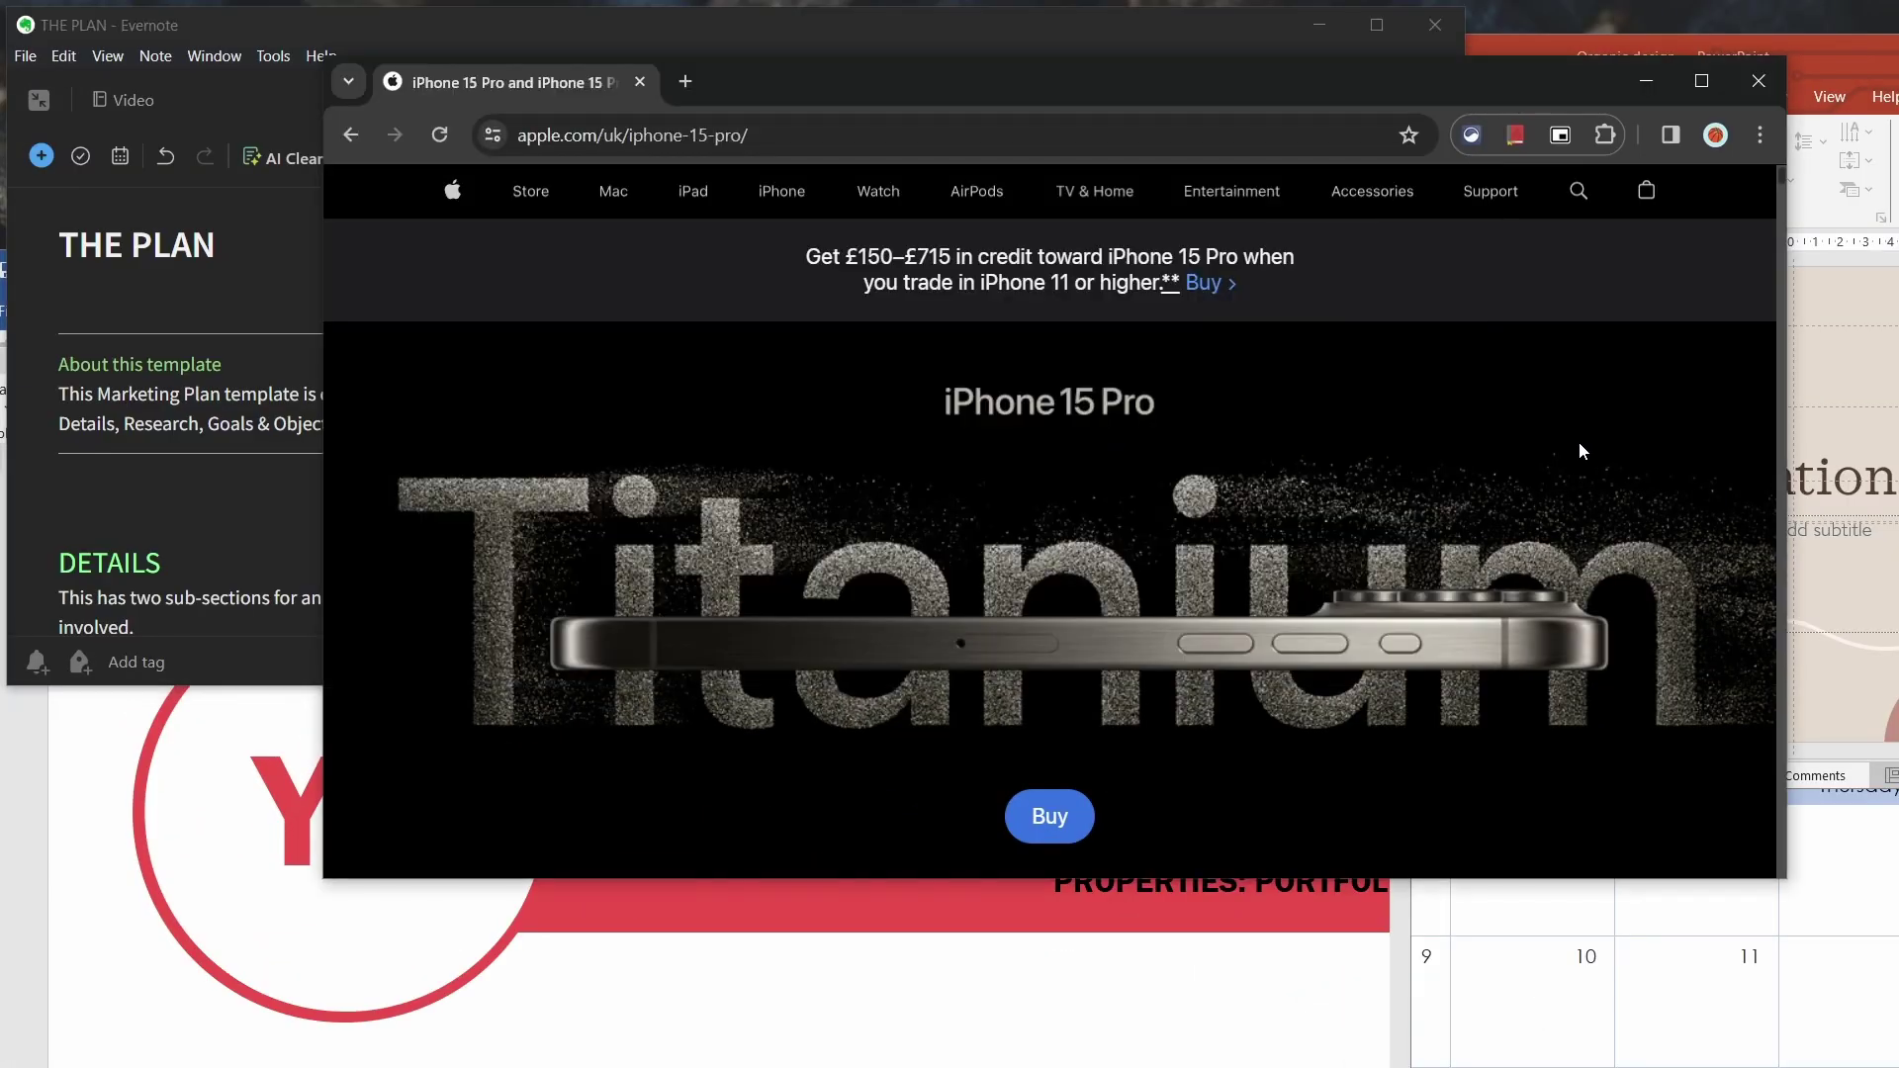
Bring Word, Excel and PowerPoint forward, then shake Chrome's window to minimise the rest
click(393, 915)
click(1511, 985)
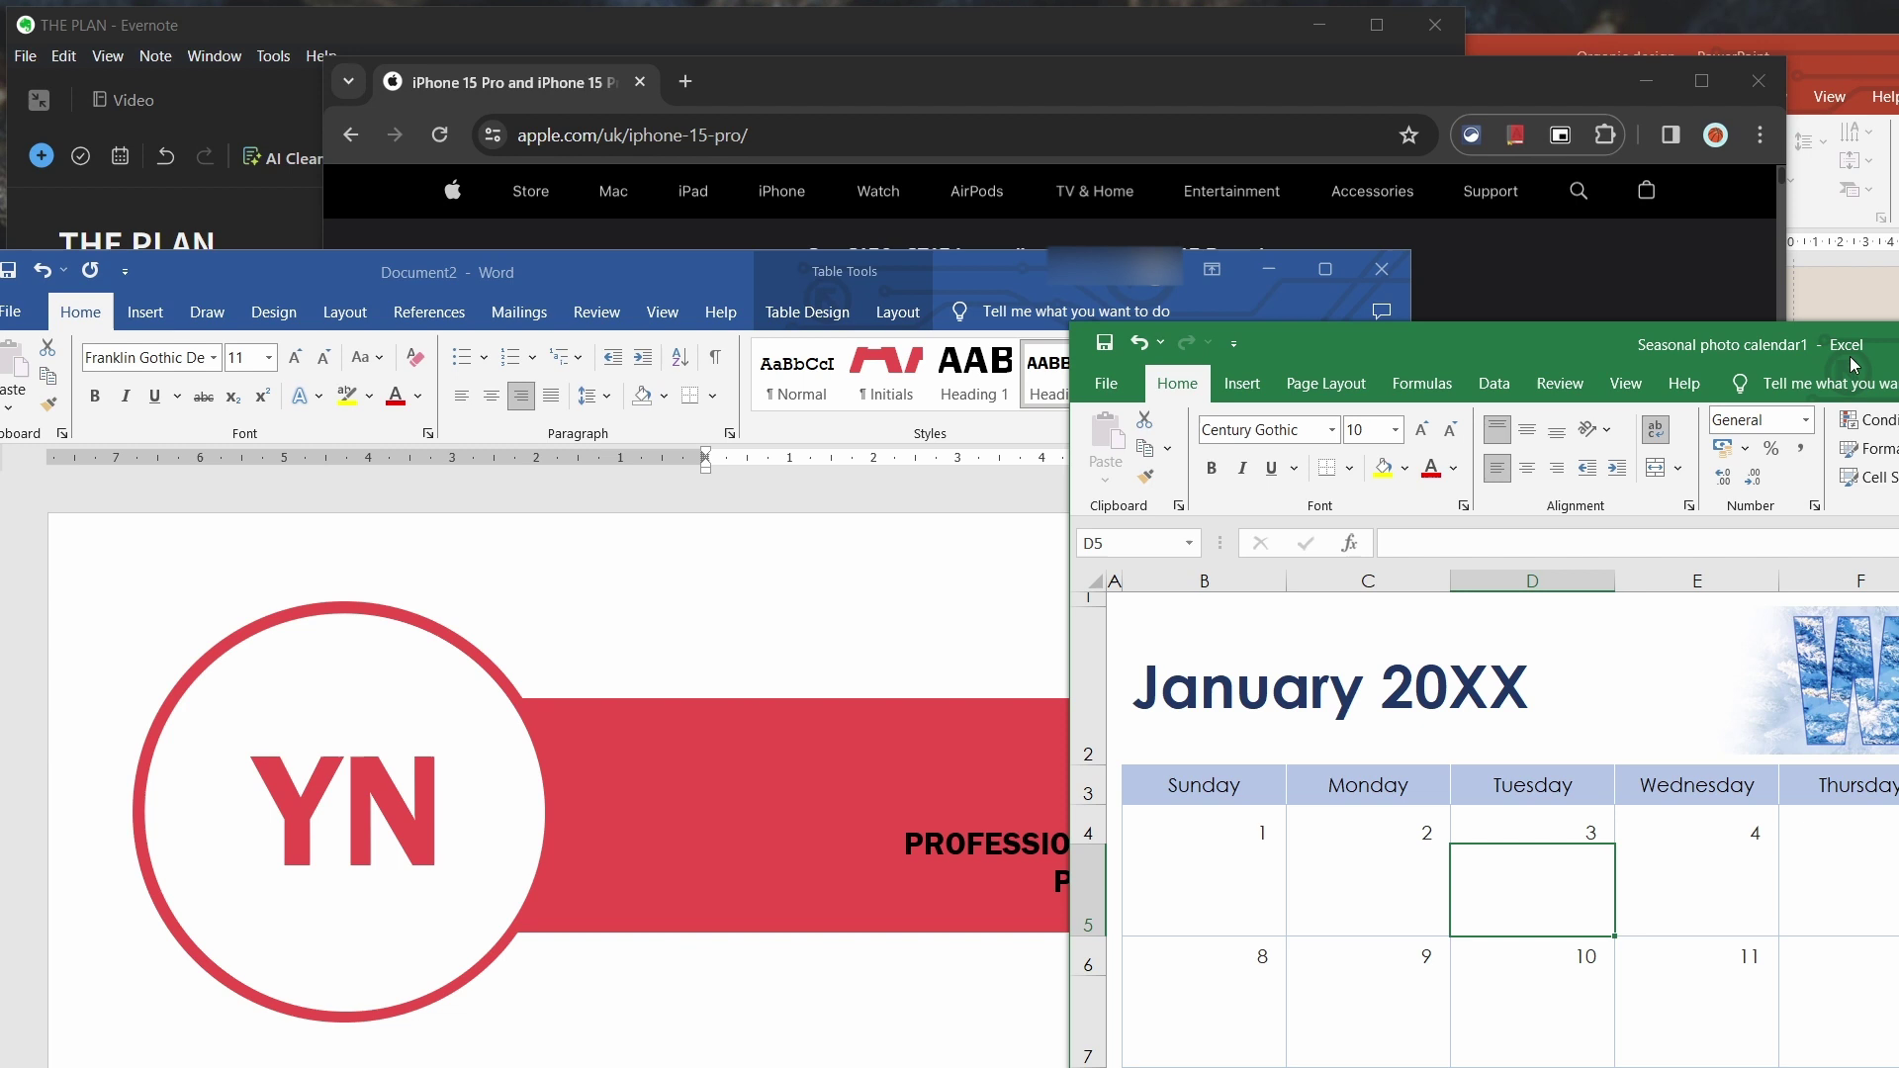
click(1819, 298)
click(794, 85)
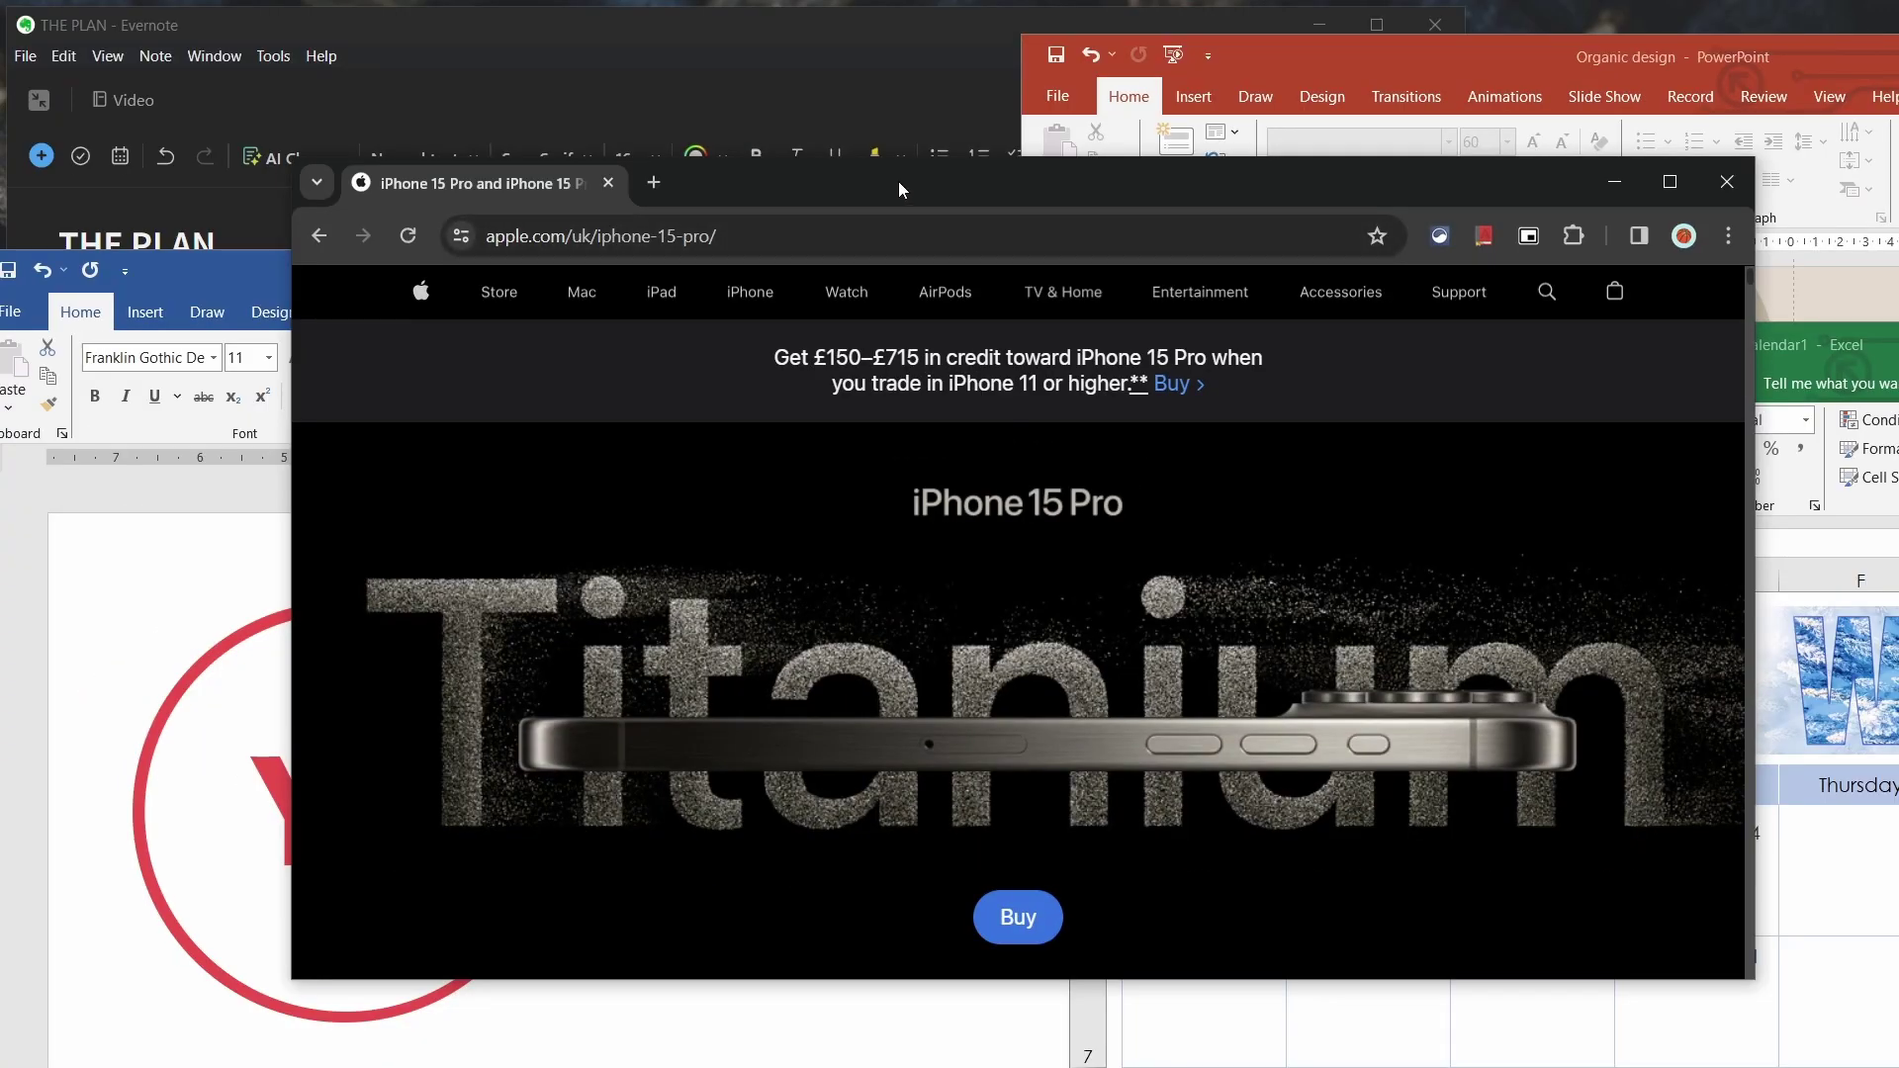
mouse_move(1030, 173)
mouse_down()
mouse_move(951, 234)
mouse_move(1011, 132)
mouse_move(1015, 169)
mouse_up()
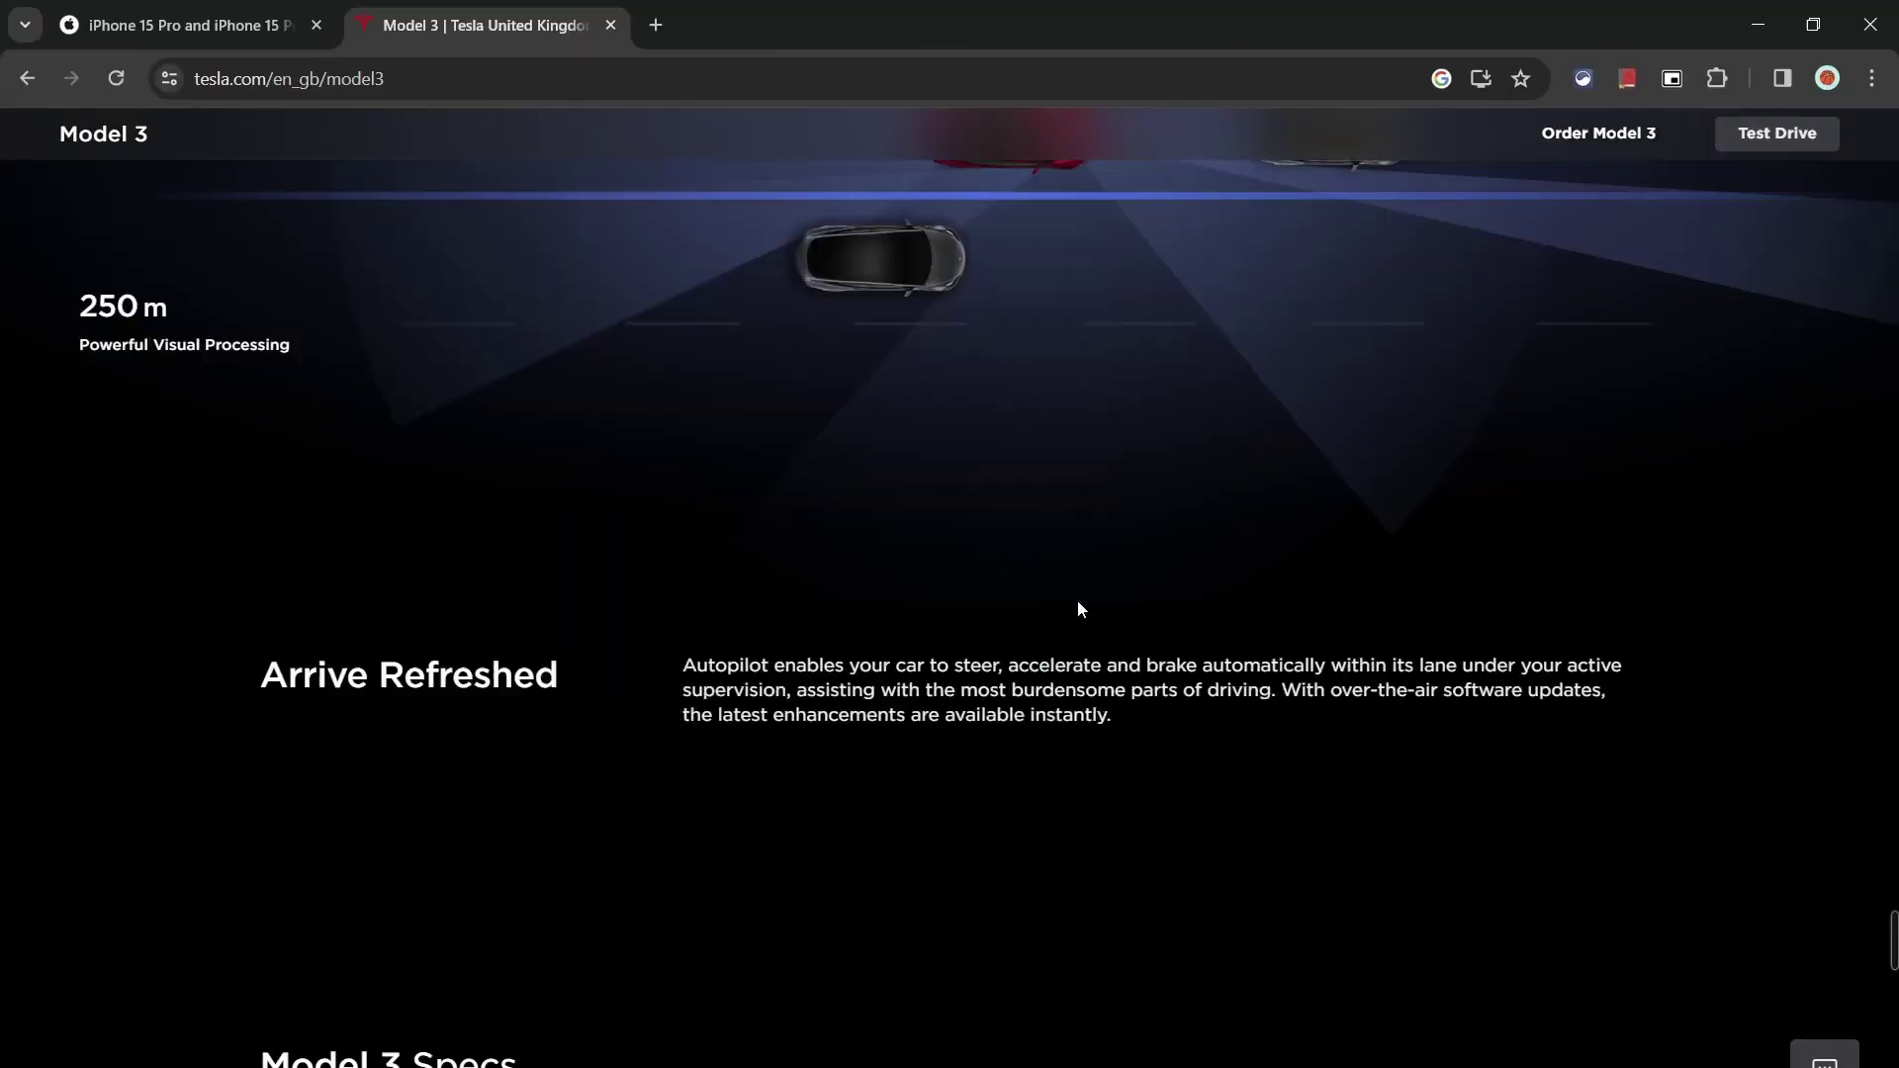
Jump between the Tesla Model 3 page's bottom and top with End, Home, Page Up/Down
key(End)
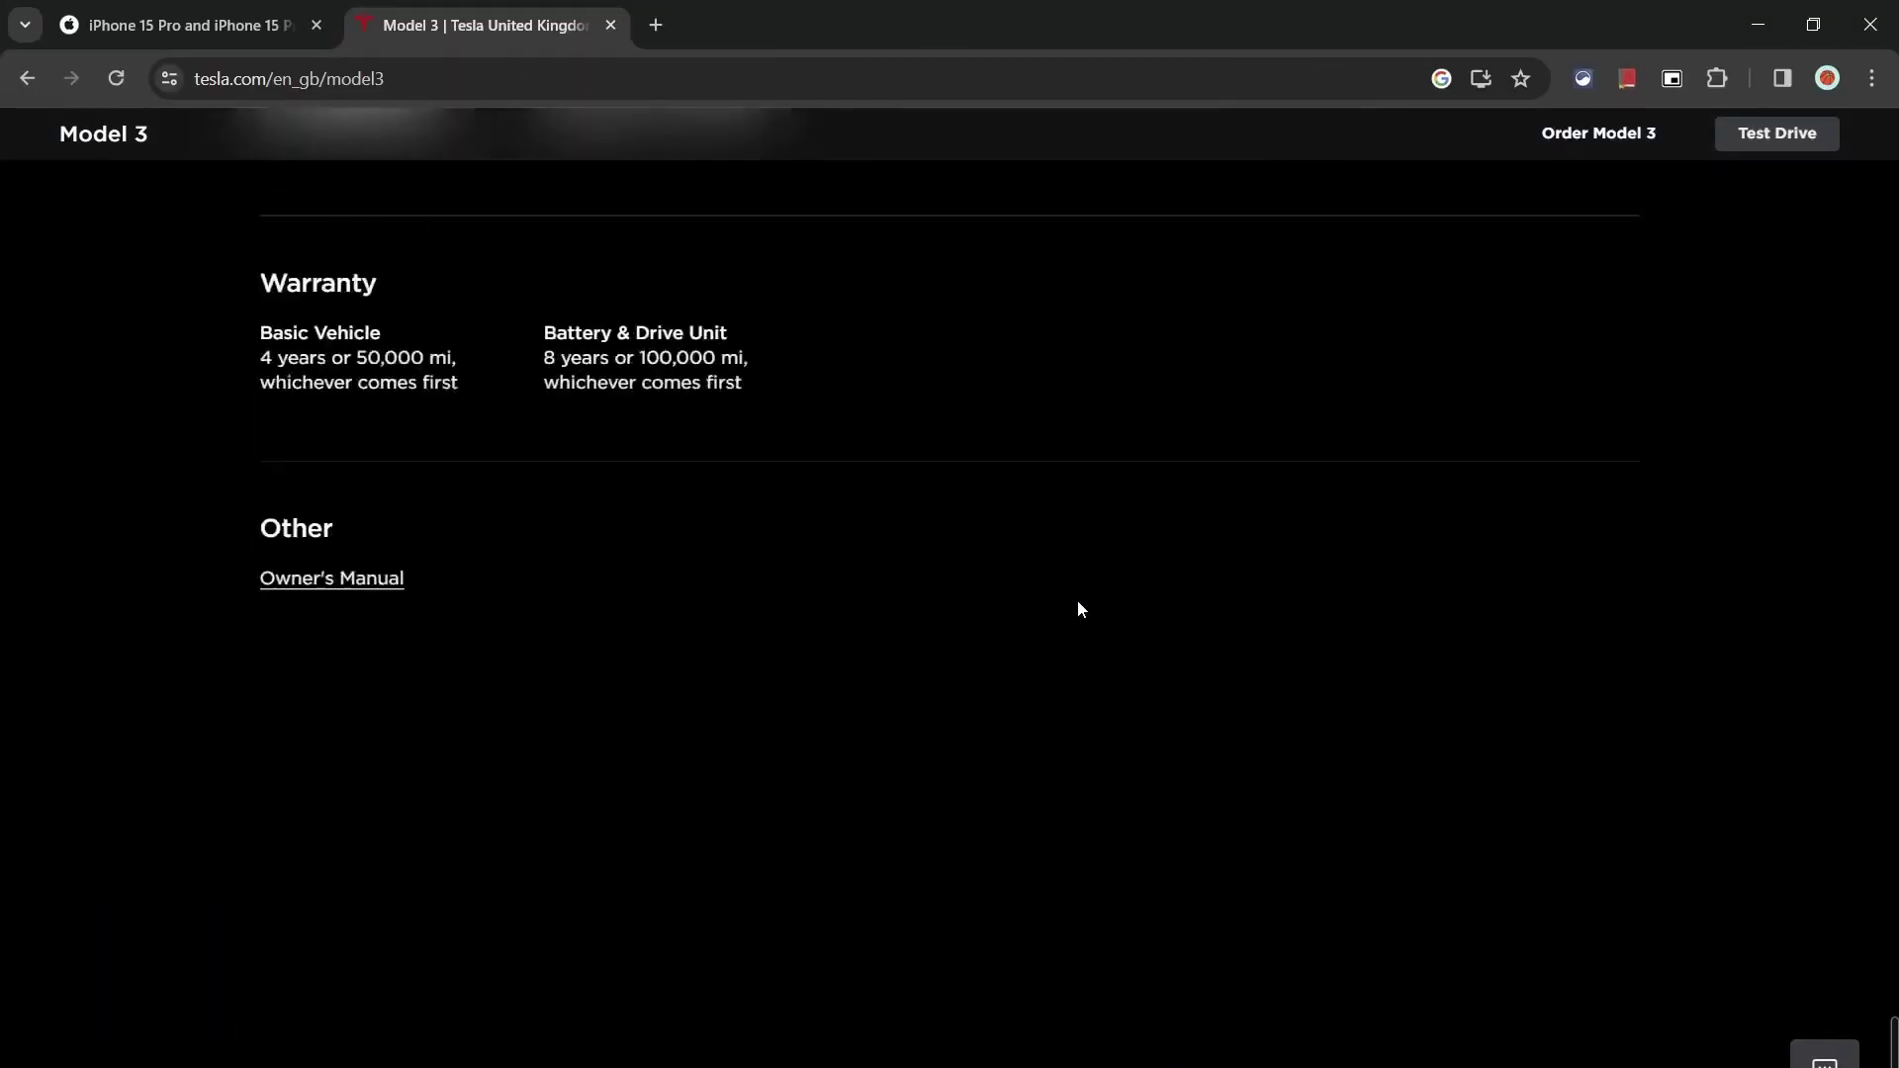
key(Home)
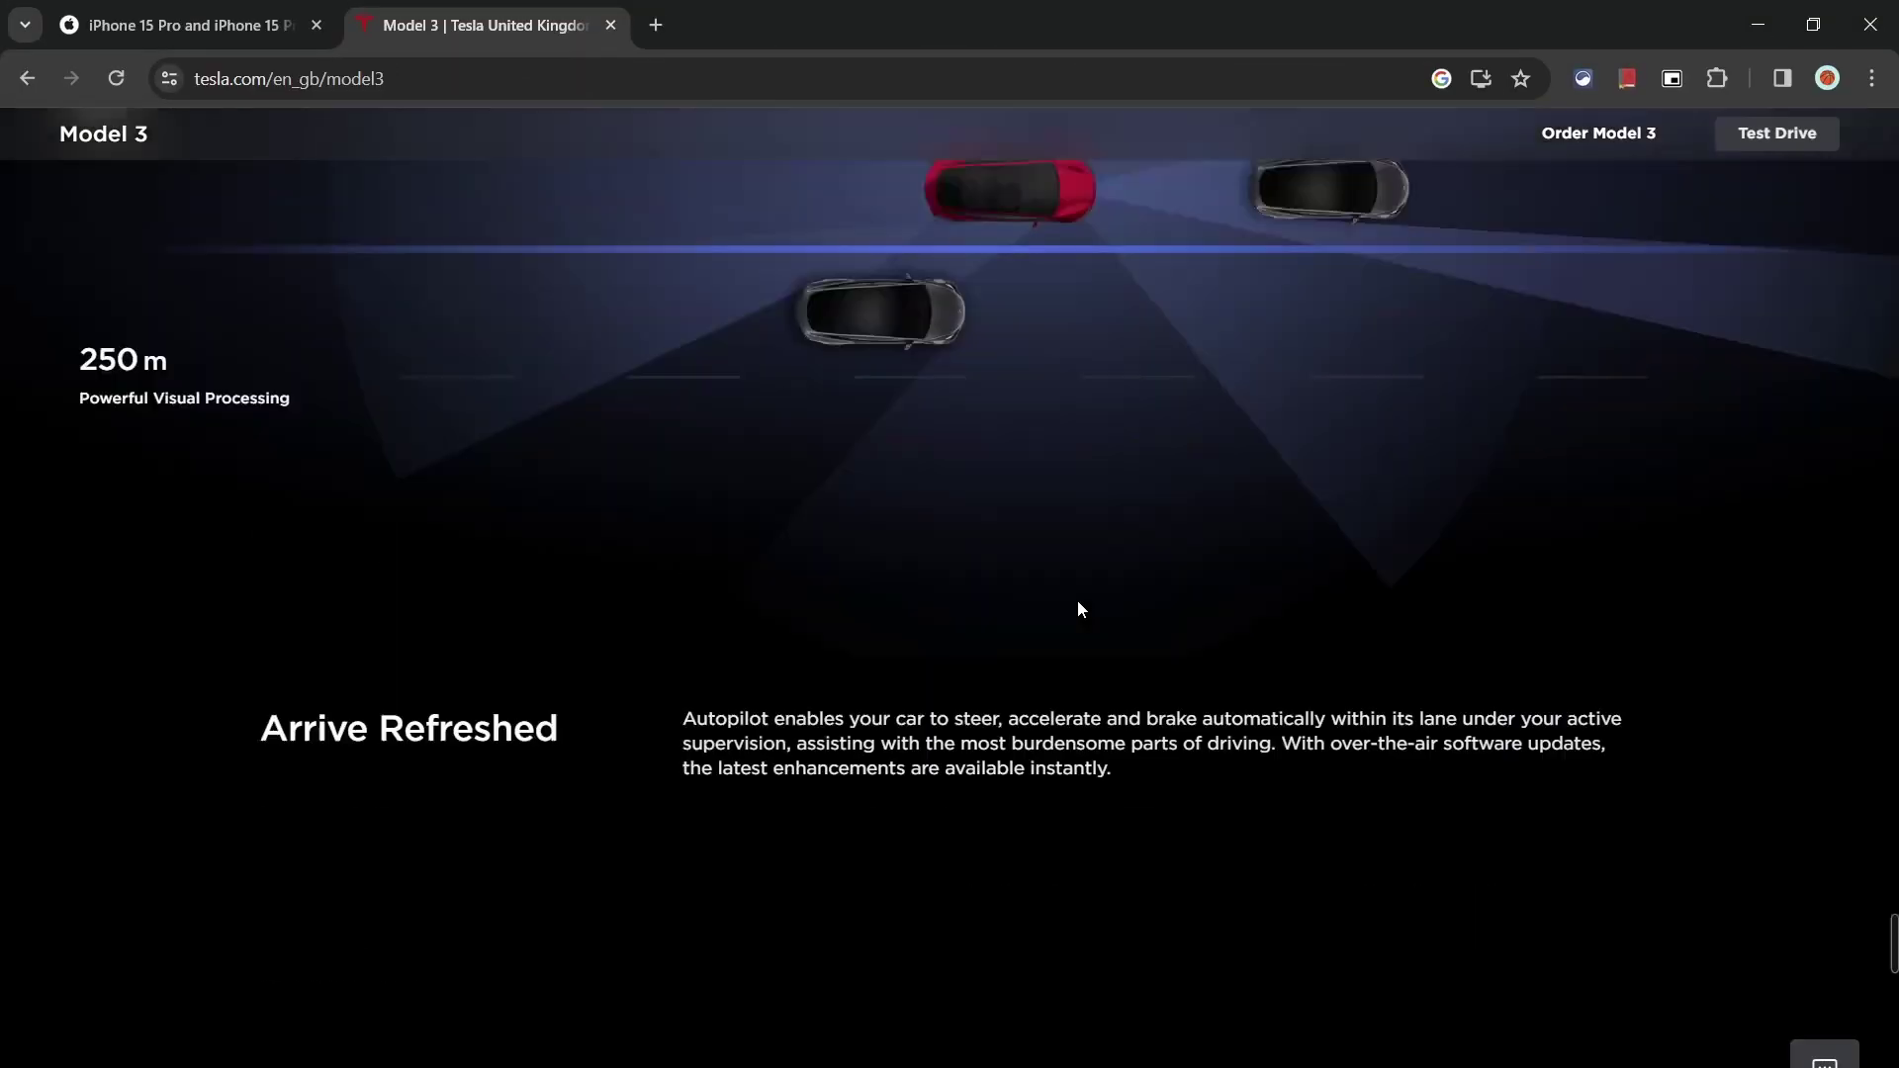
key(Page_Up)
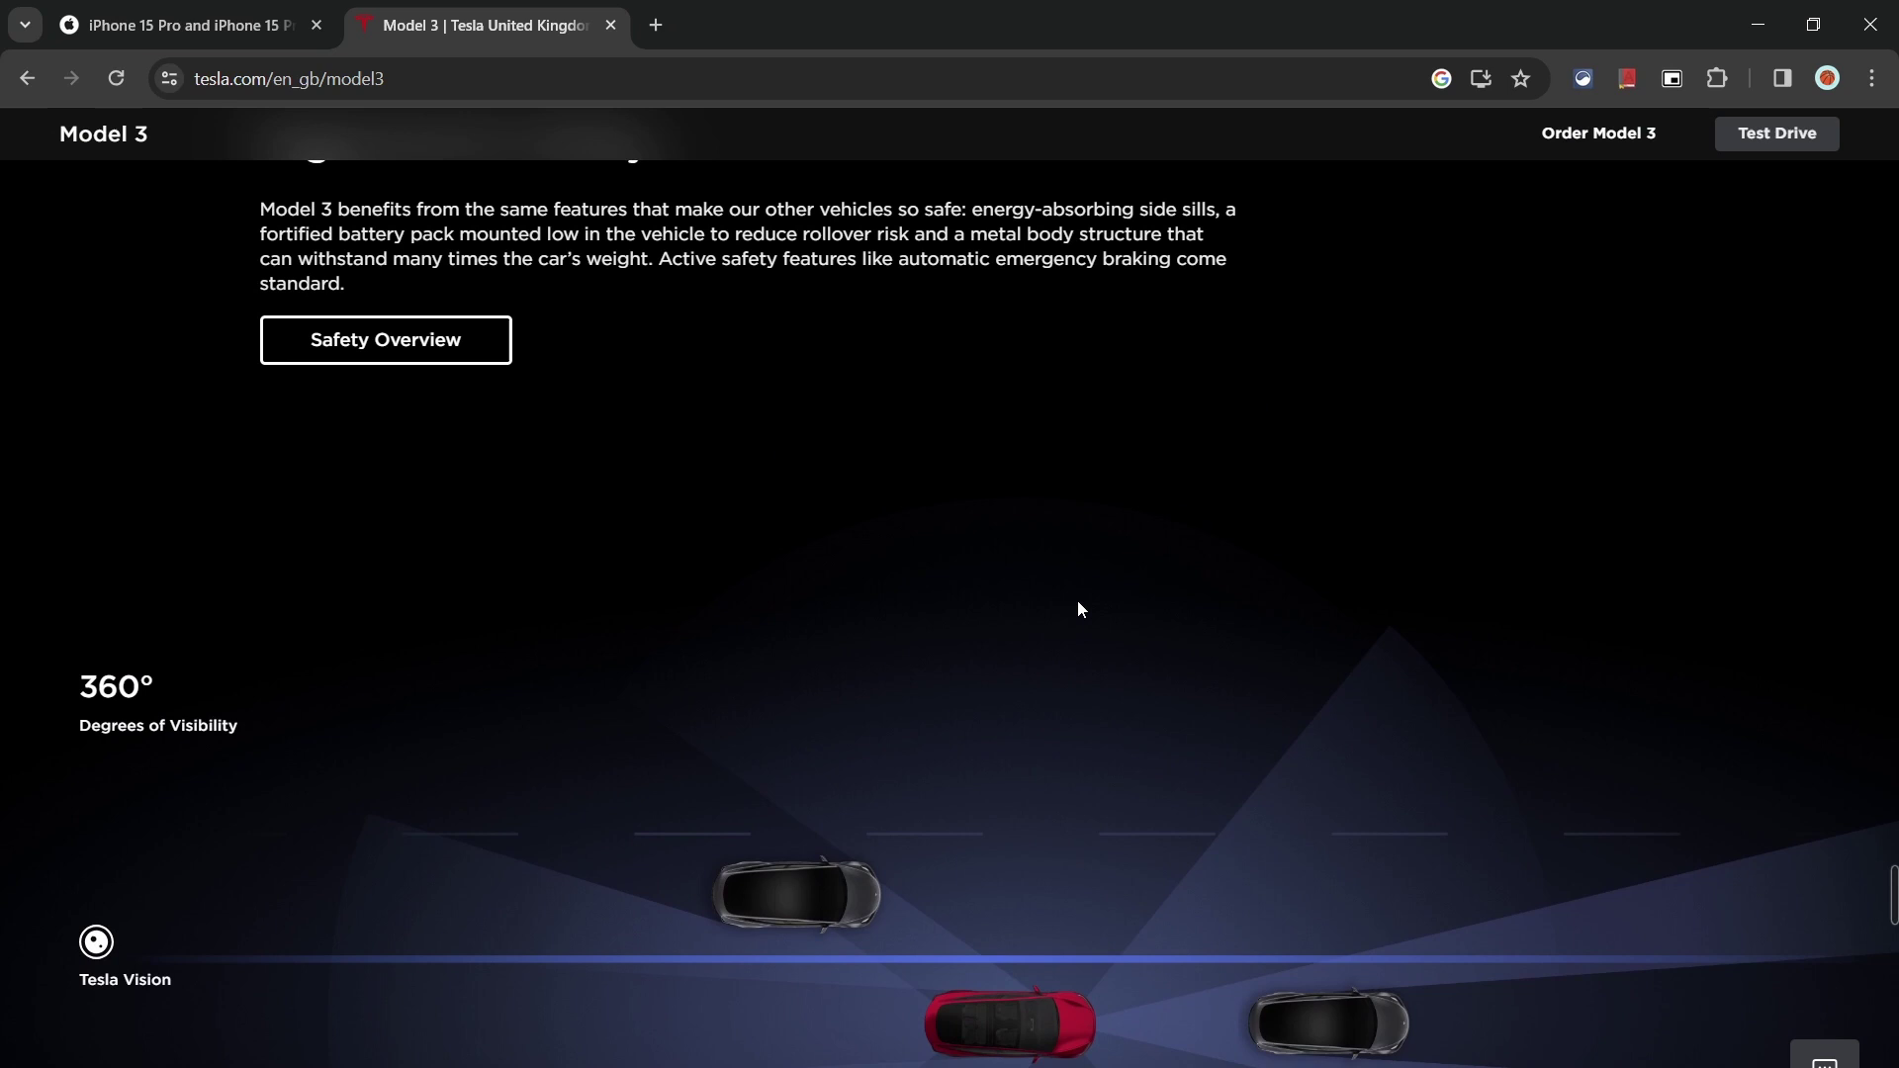
key(Page_Down)
key(Page_Down)
key(Page_Down)
key(Home)
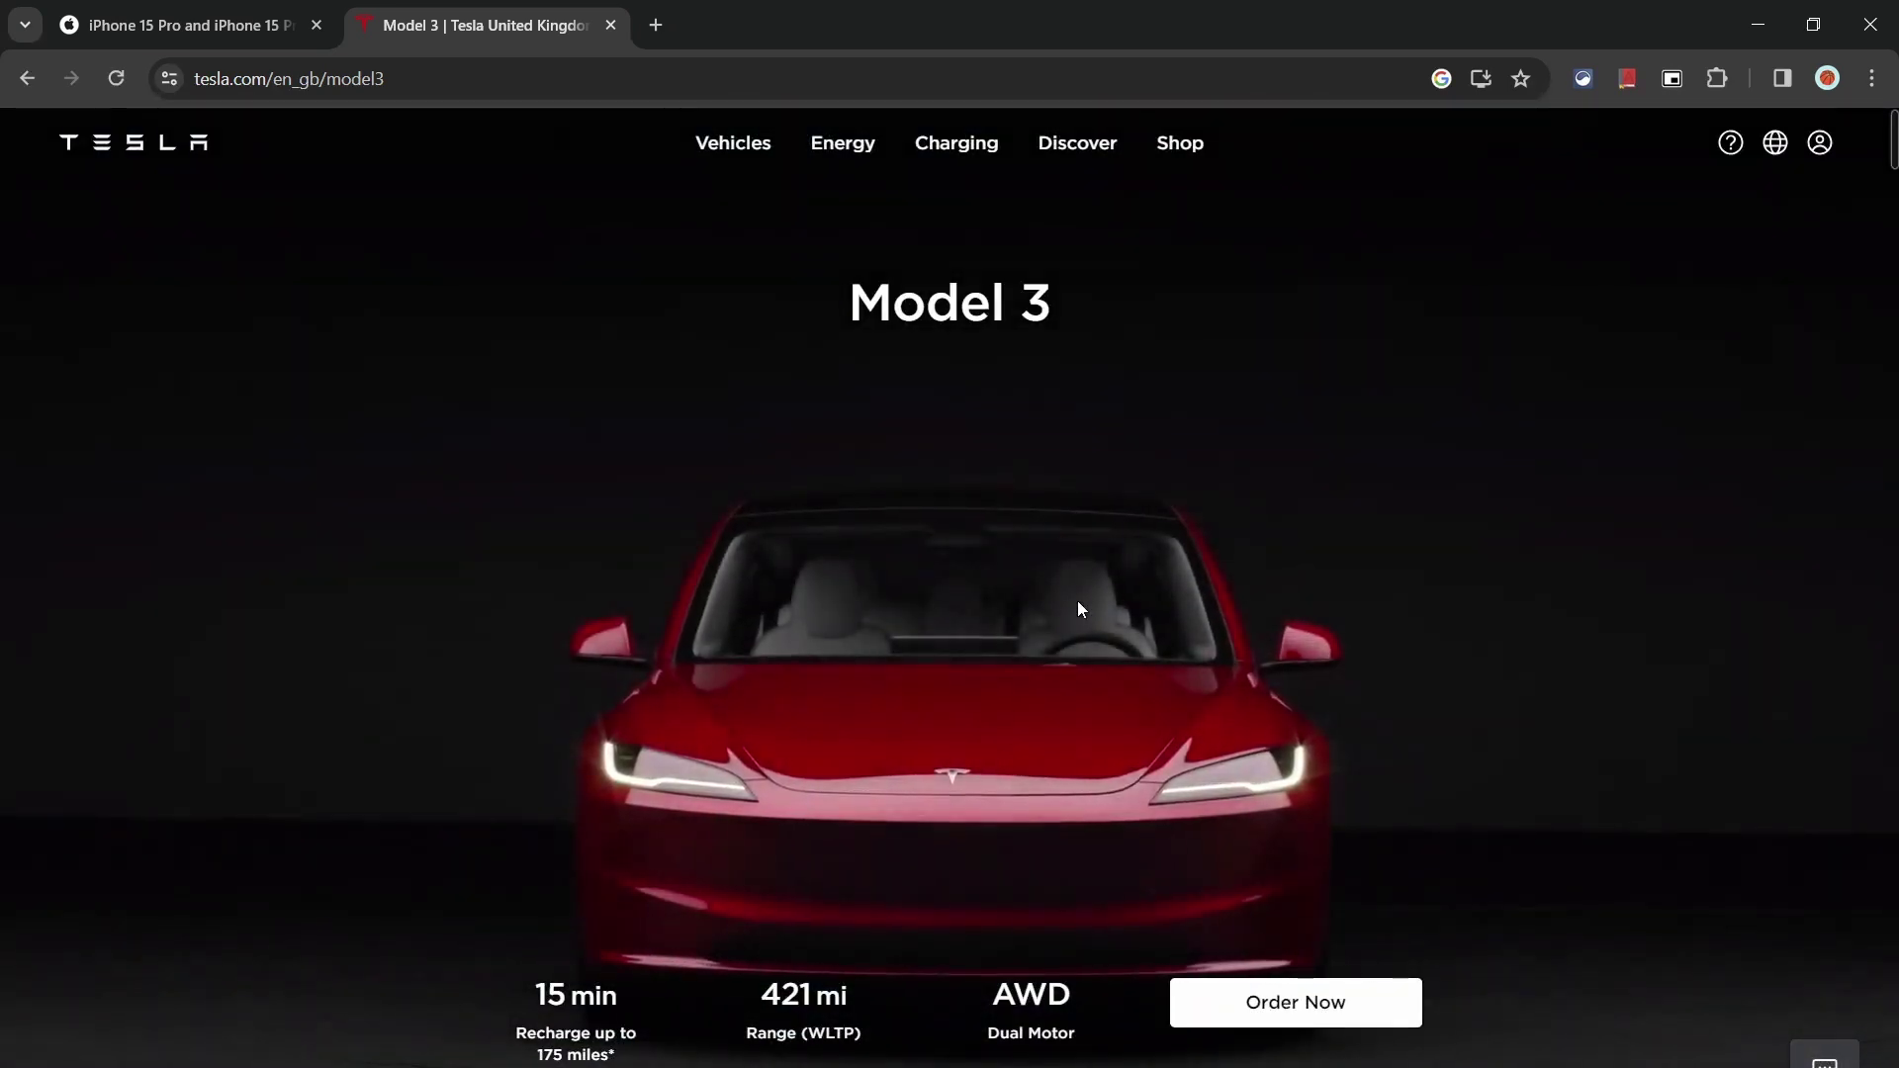
key(End)
key(Home)
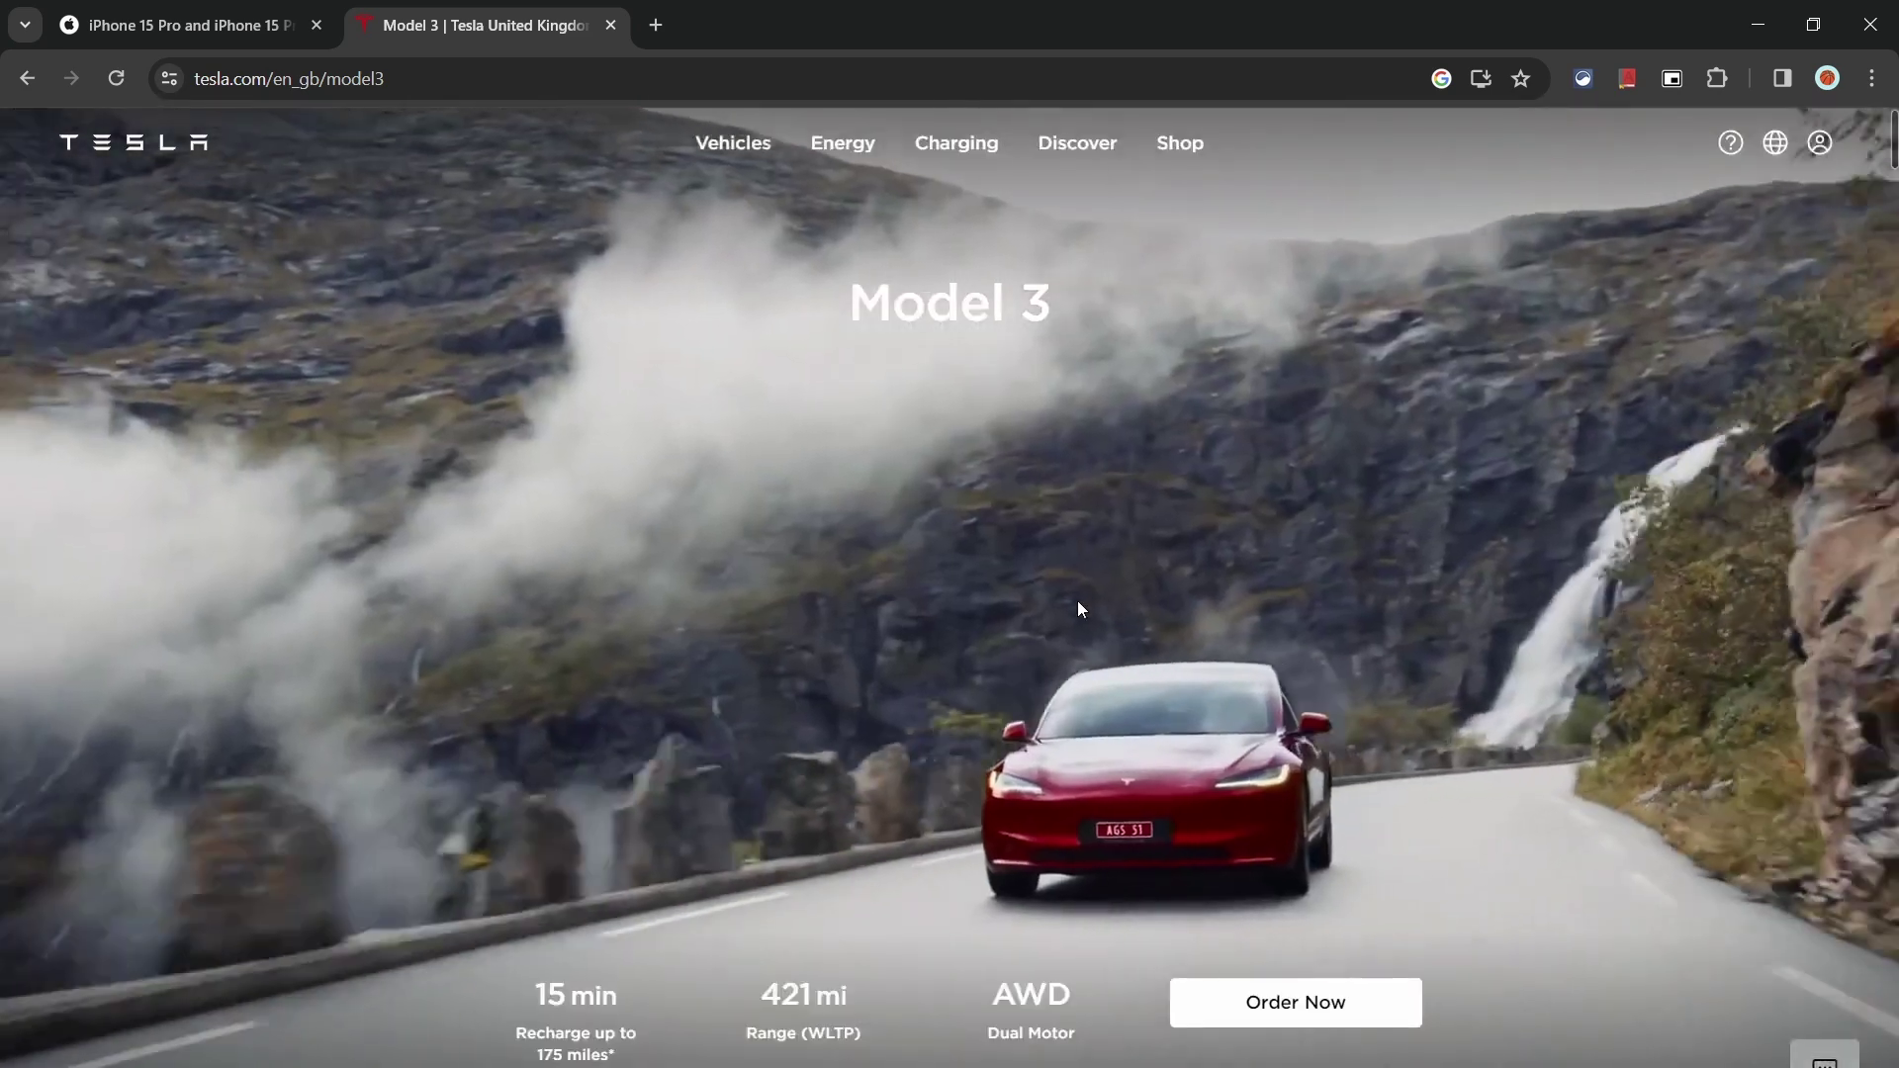
key(Page_Down)
key(End)
key(Home)
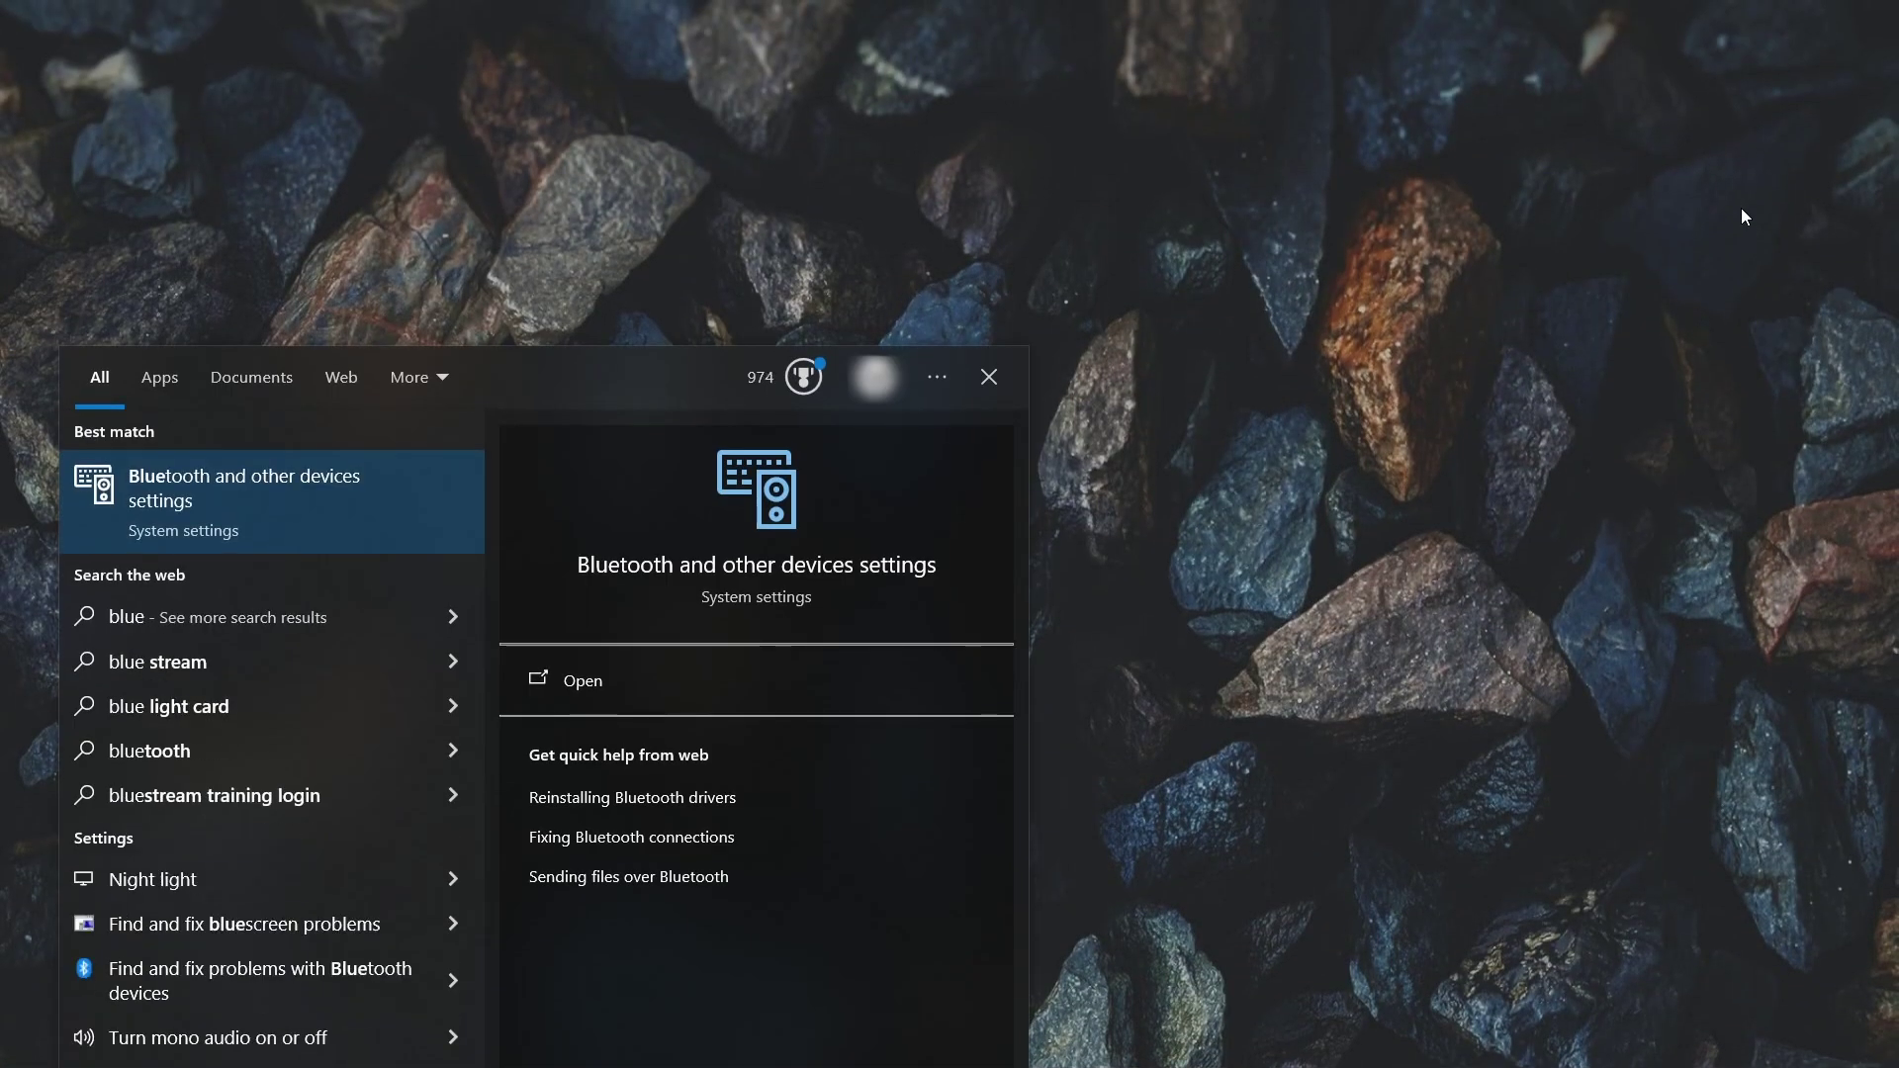
Open Bluetooth and other devices settings from the 'blue' search results
key(Return)
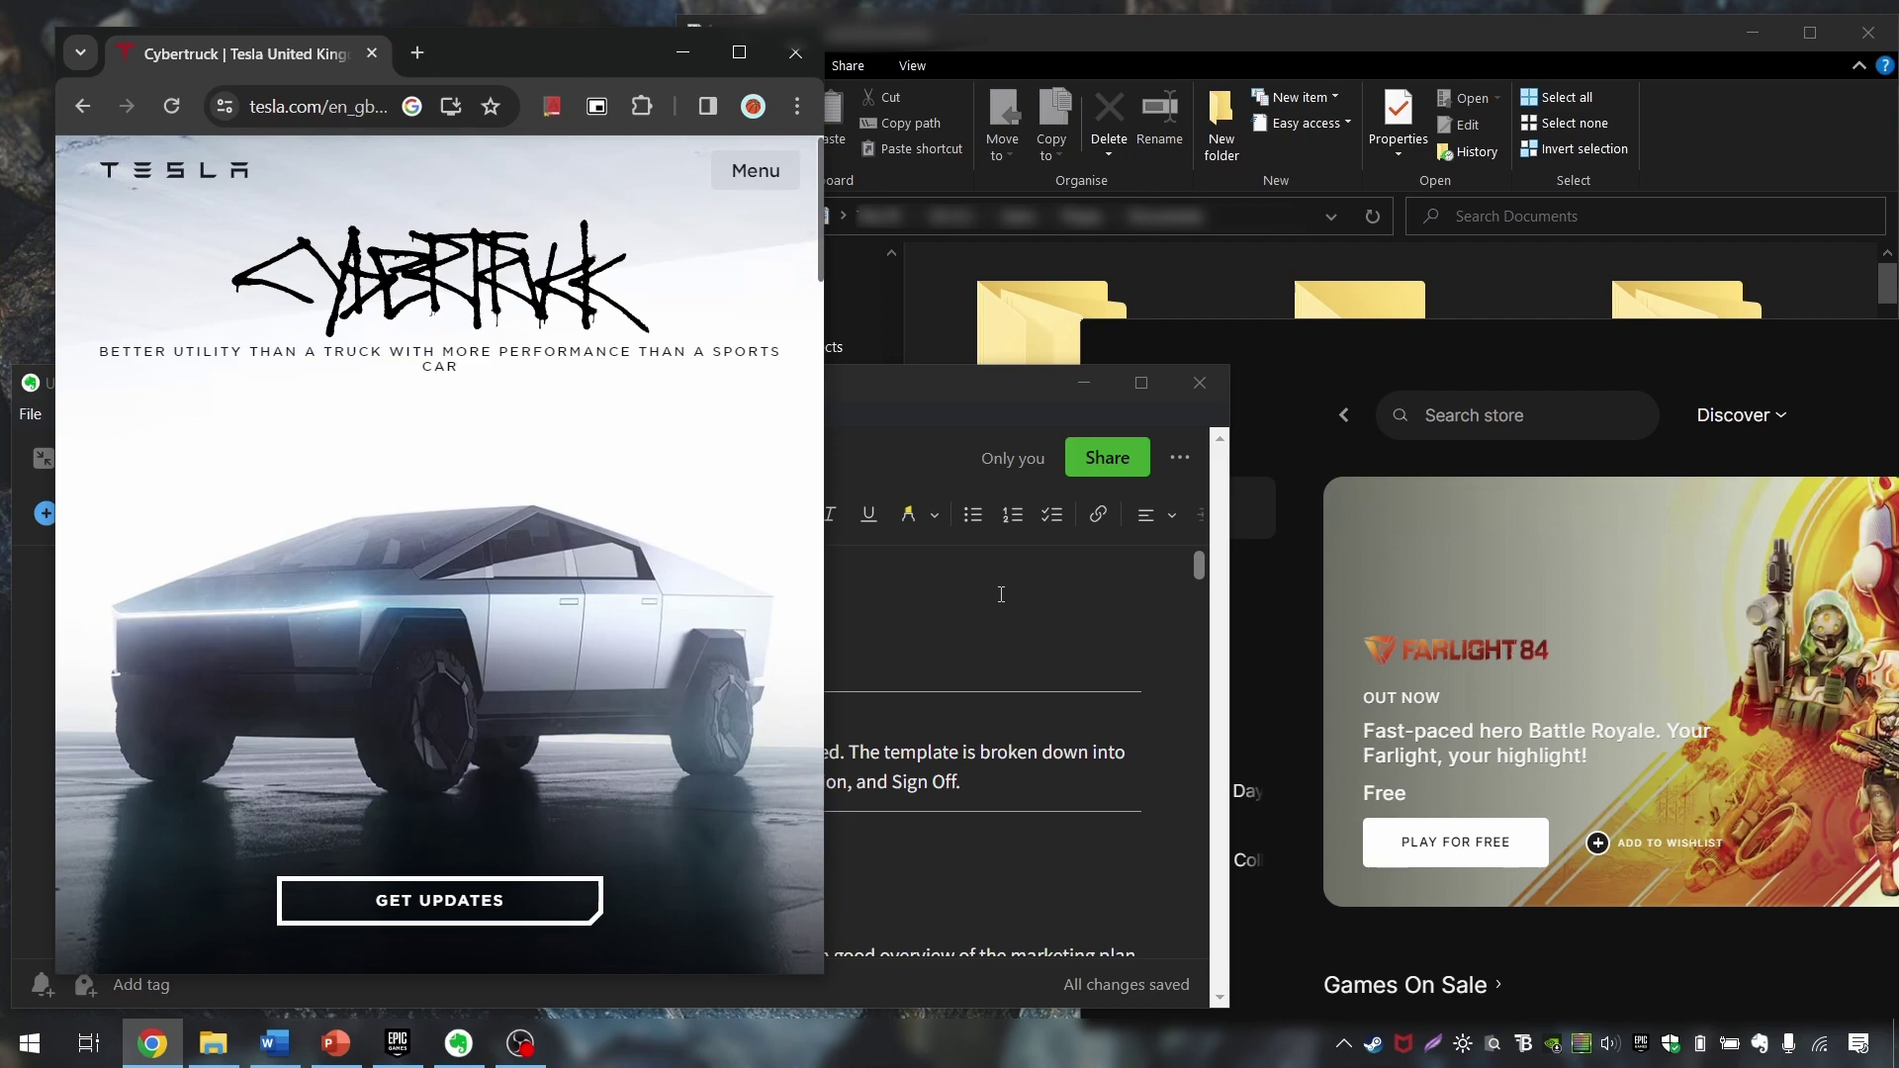
Show Task View with Win+Tab, closing and reopening it once
key(super+Tab)
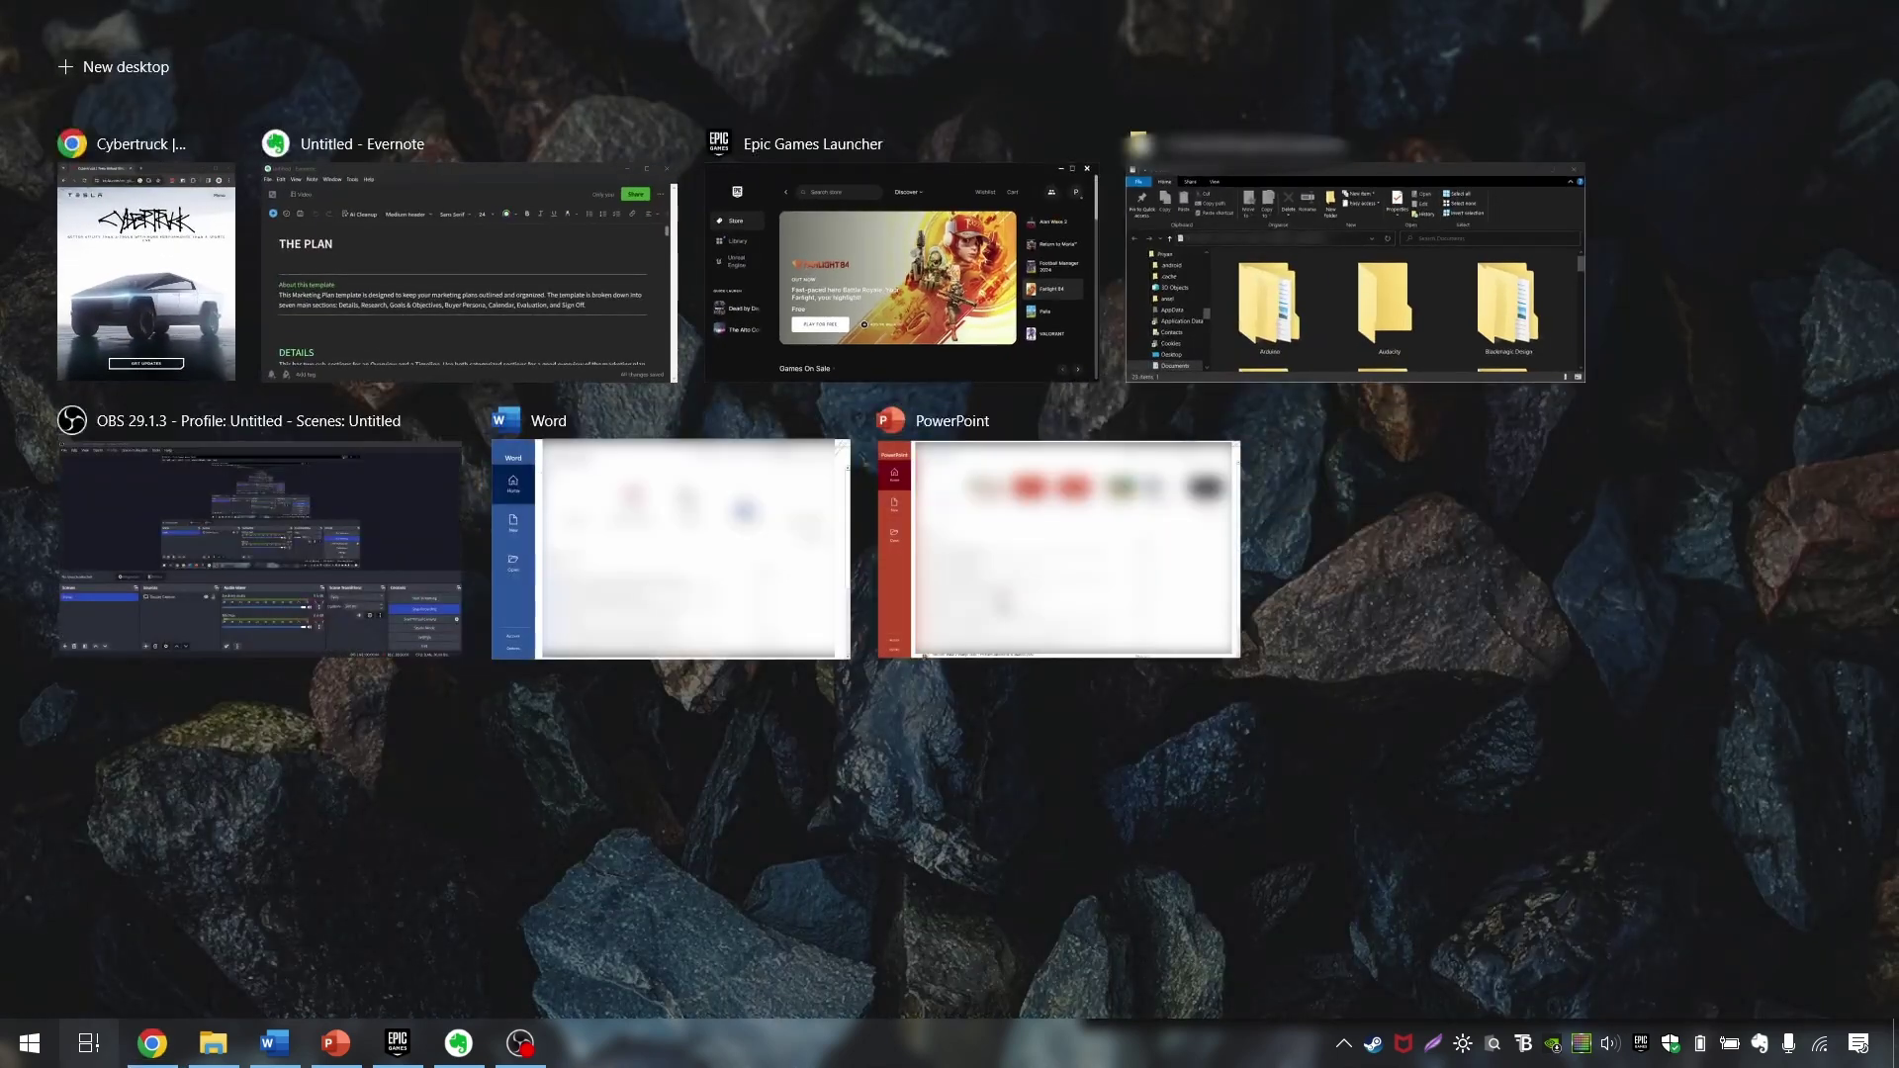
key(super+Tab)
key(super+Tab)
key(super+Tab)
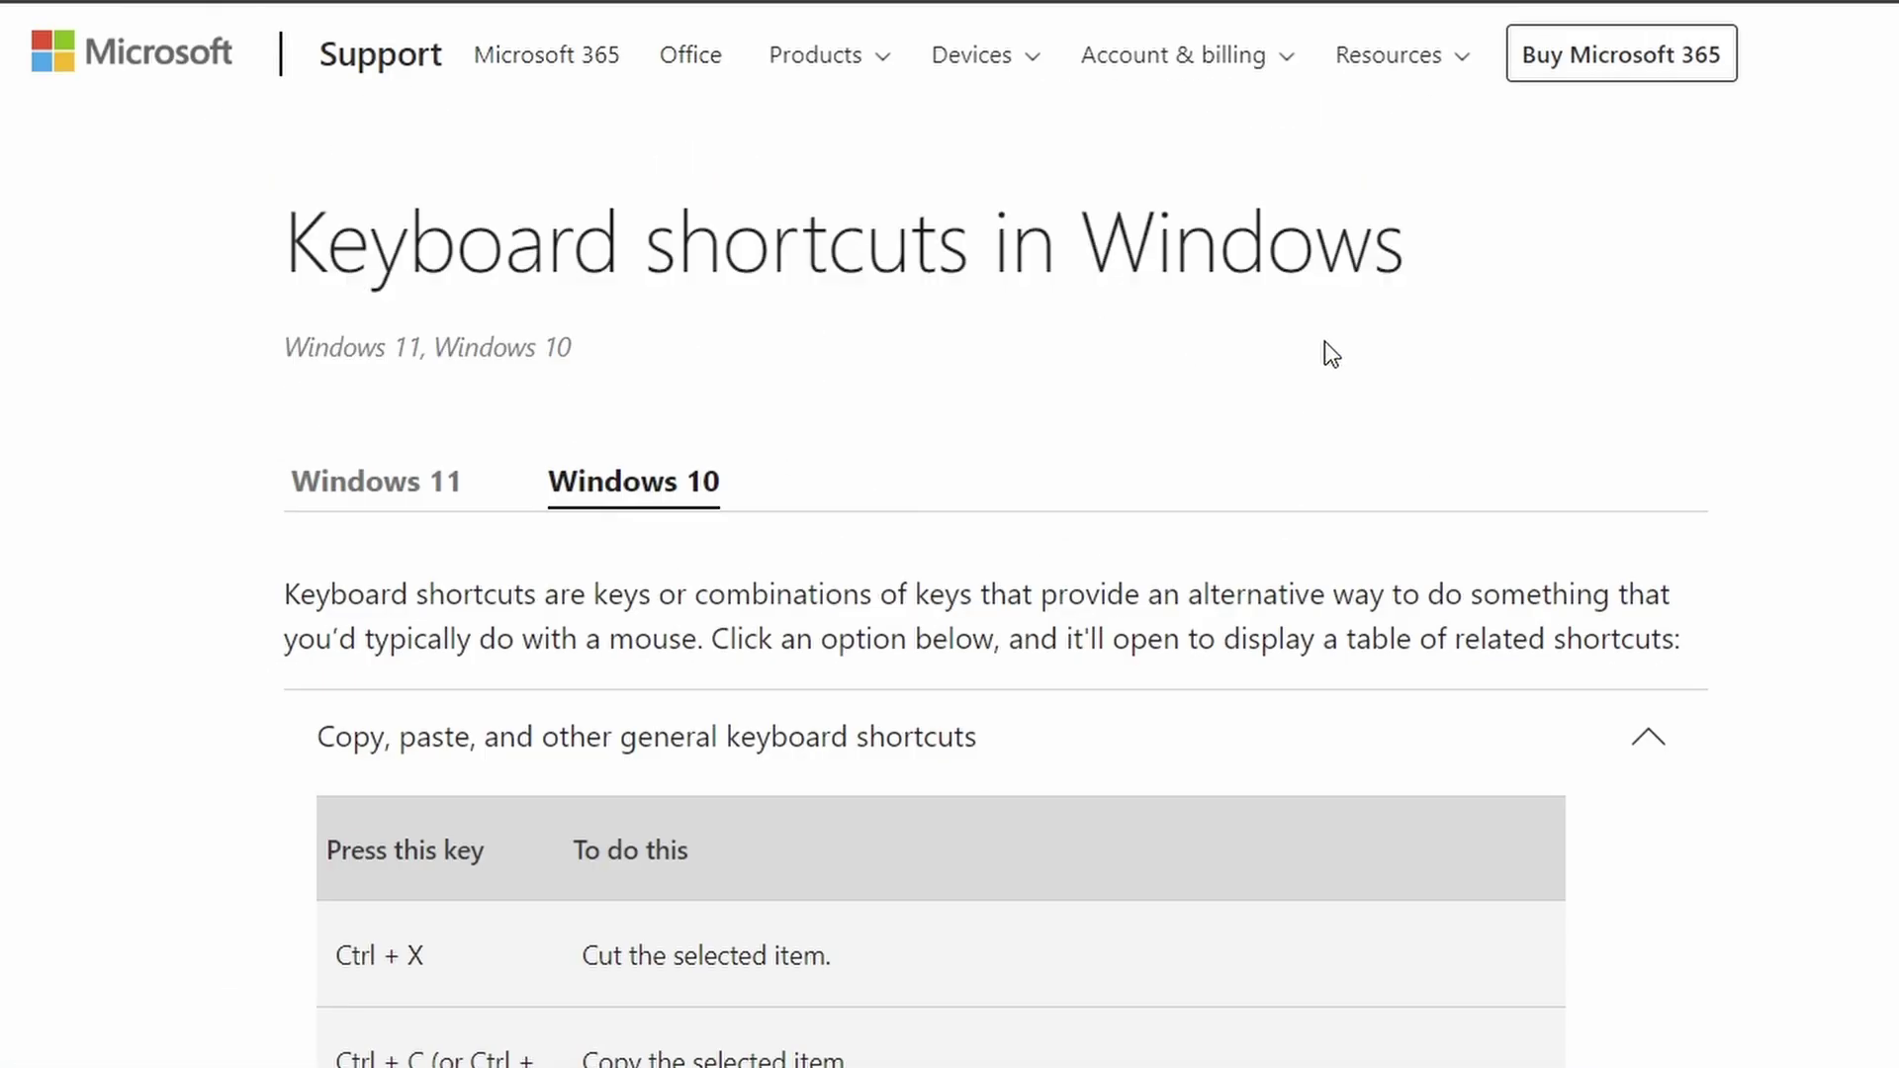
Scroll down the Windows shortcuts page to the Settings keyboard shortcuts table and Additional keyboard shortcuts section
scroll(1332, 354, down, 20)
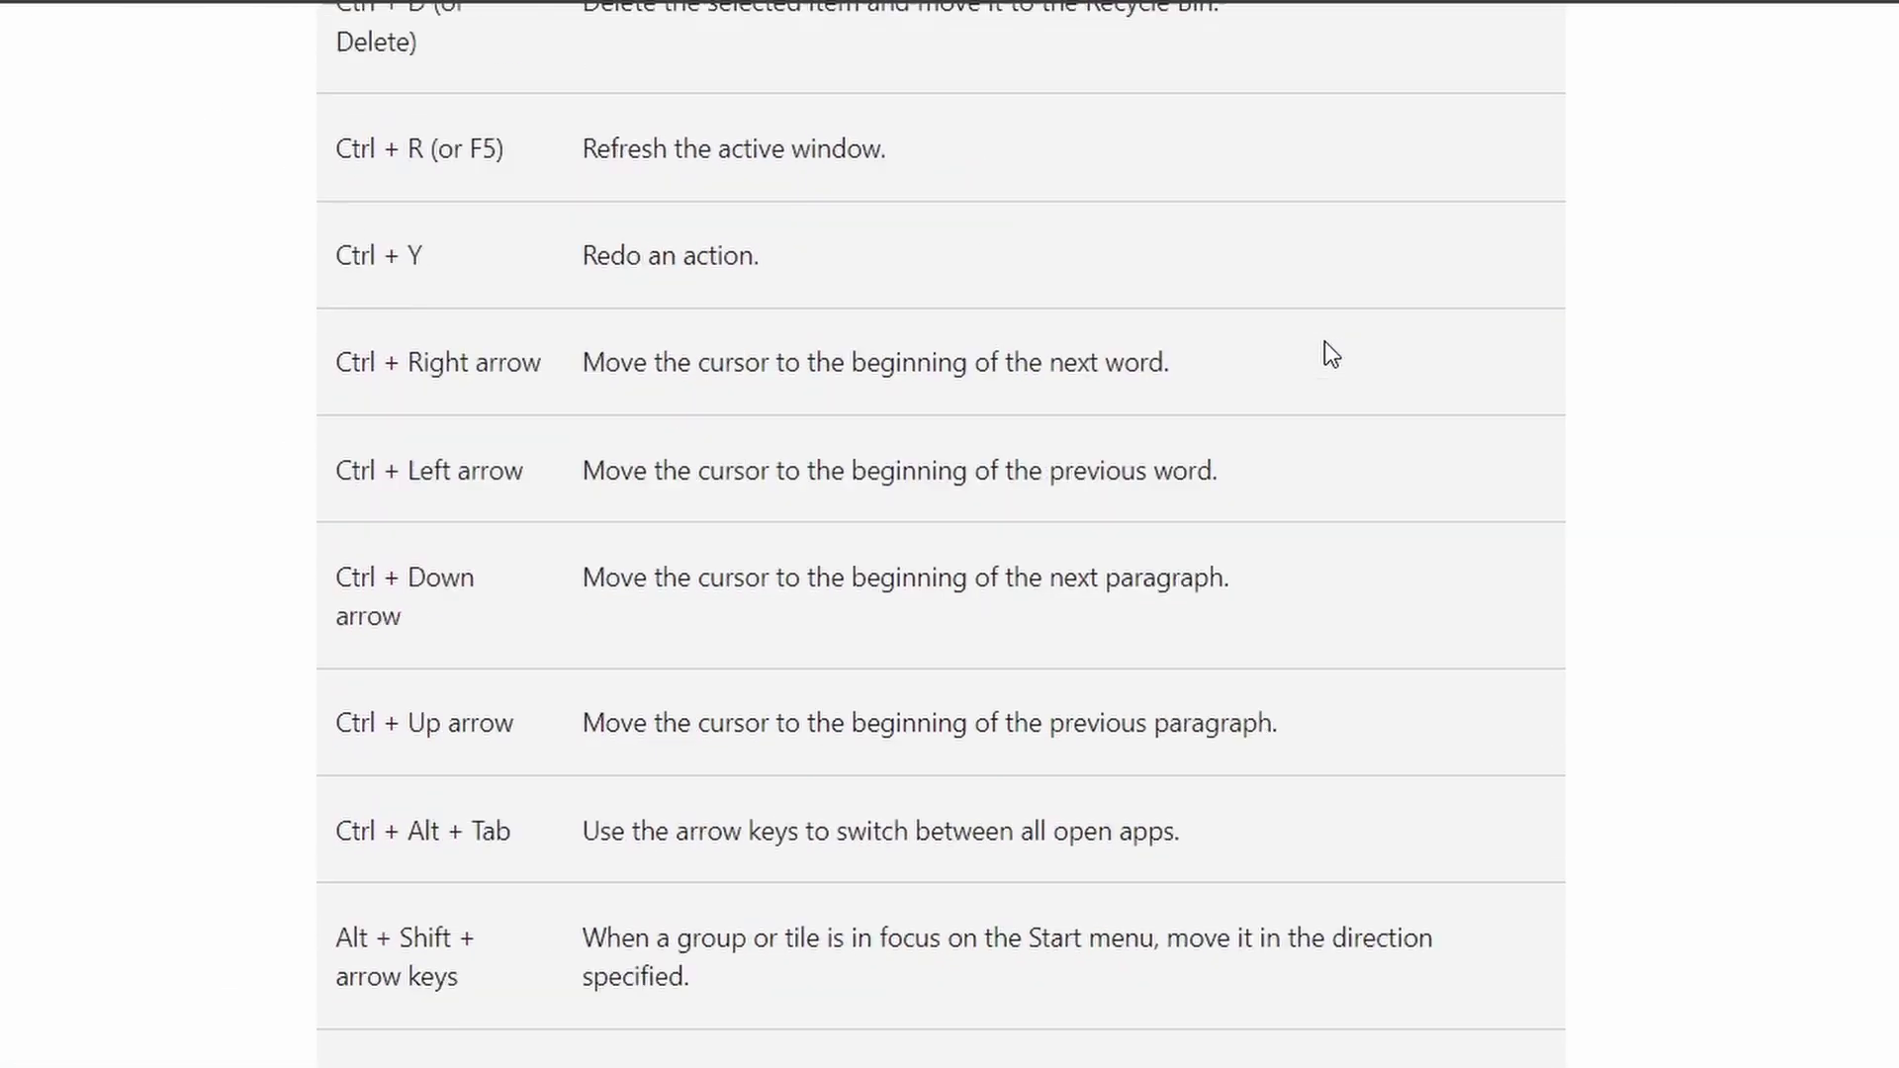
scroll(1331, 354, down, 20)
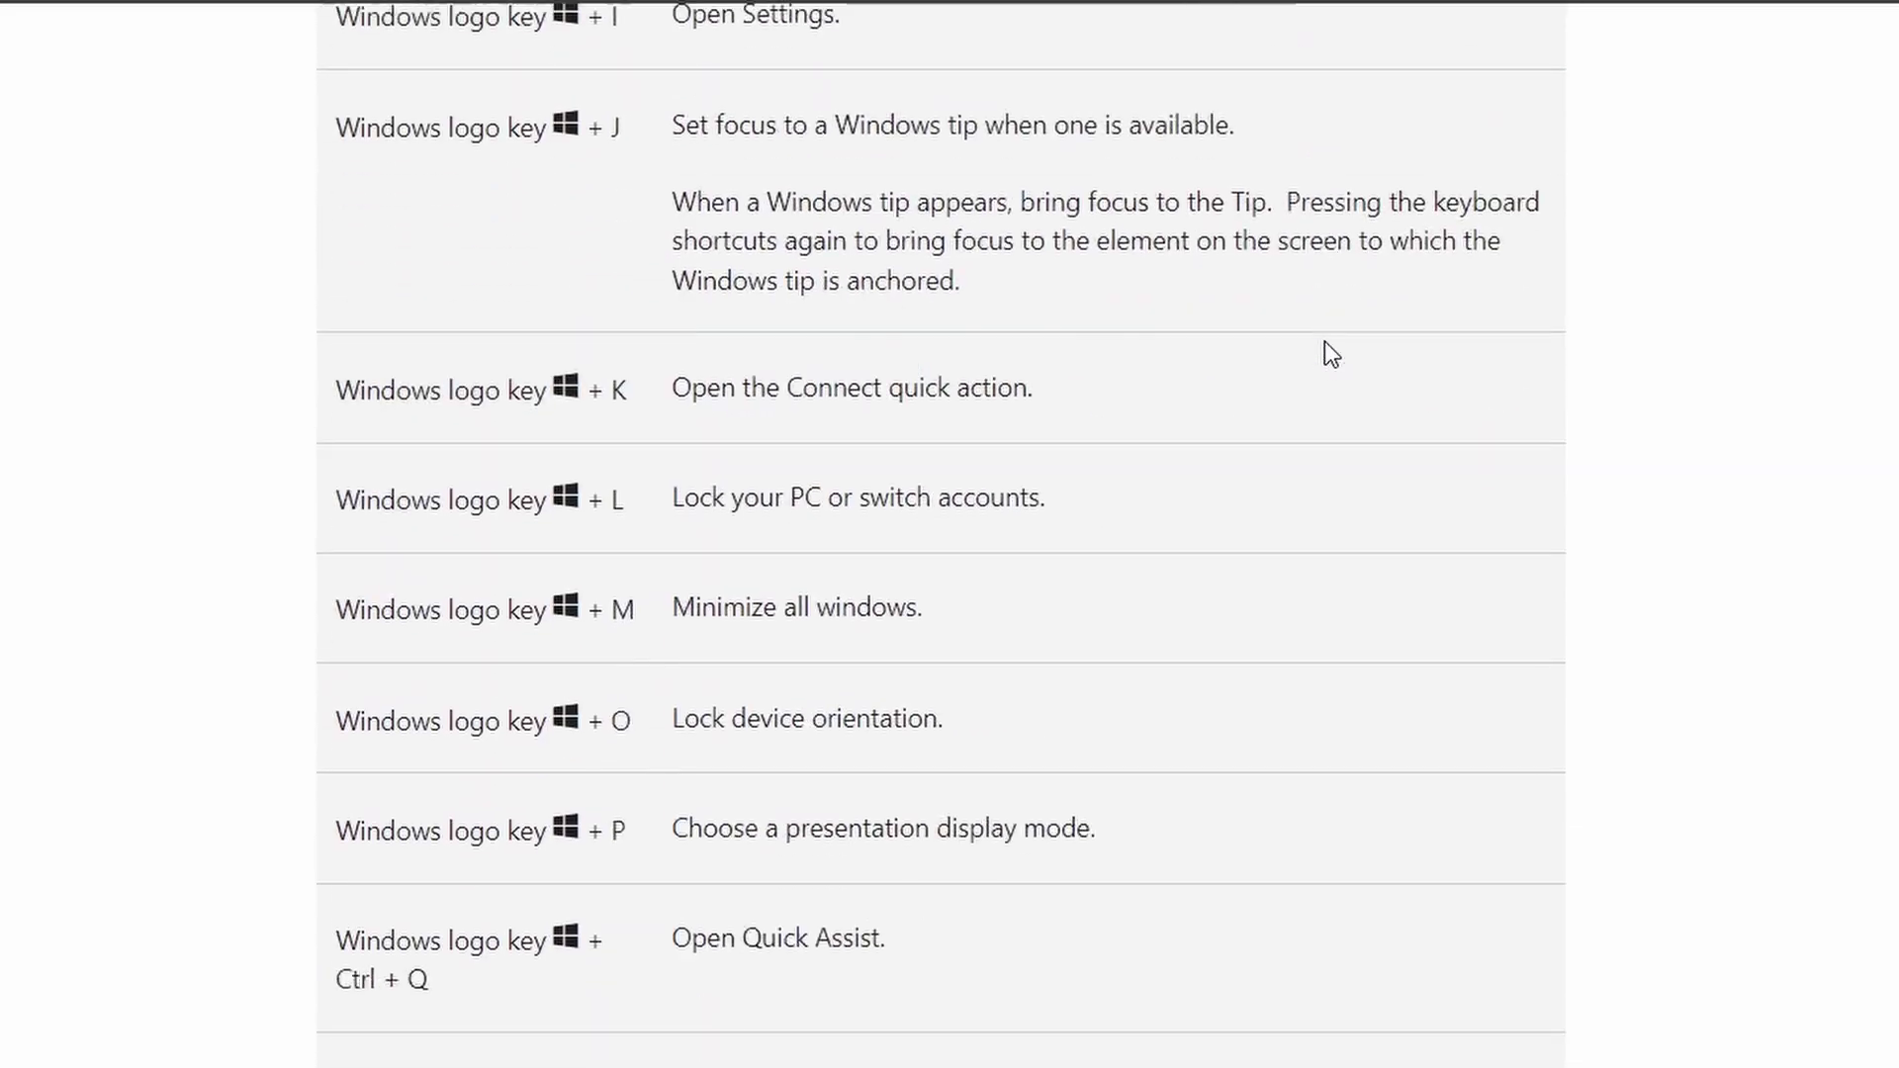
scroll(1327, 344, down, 20)
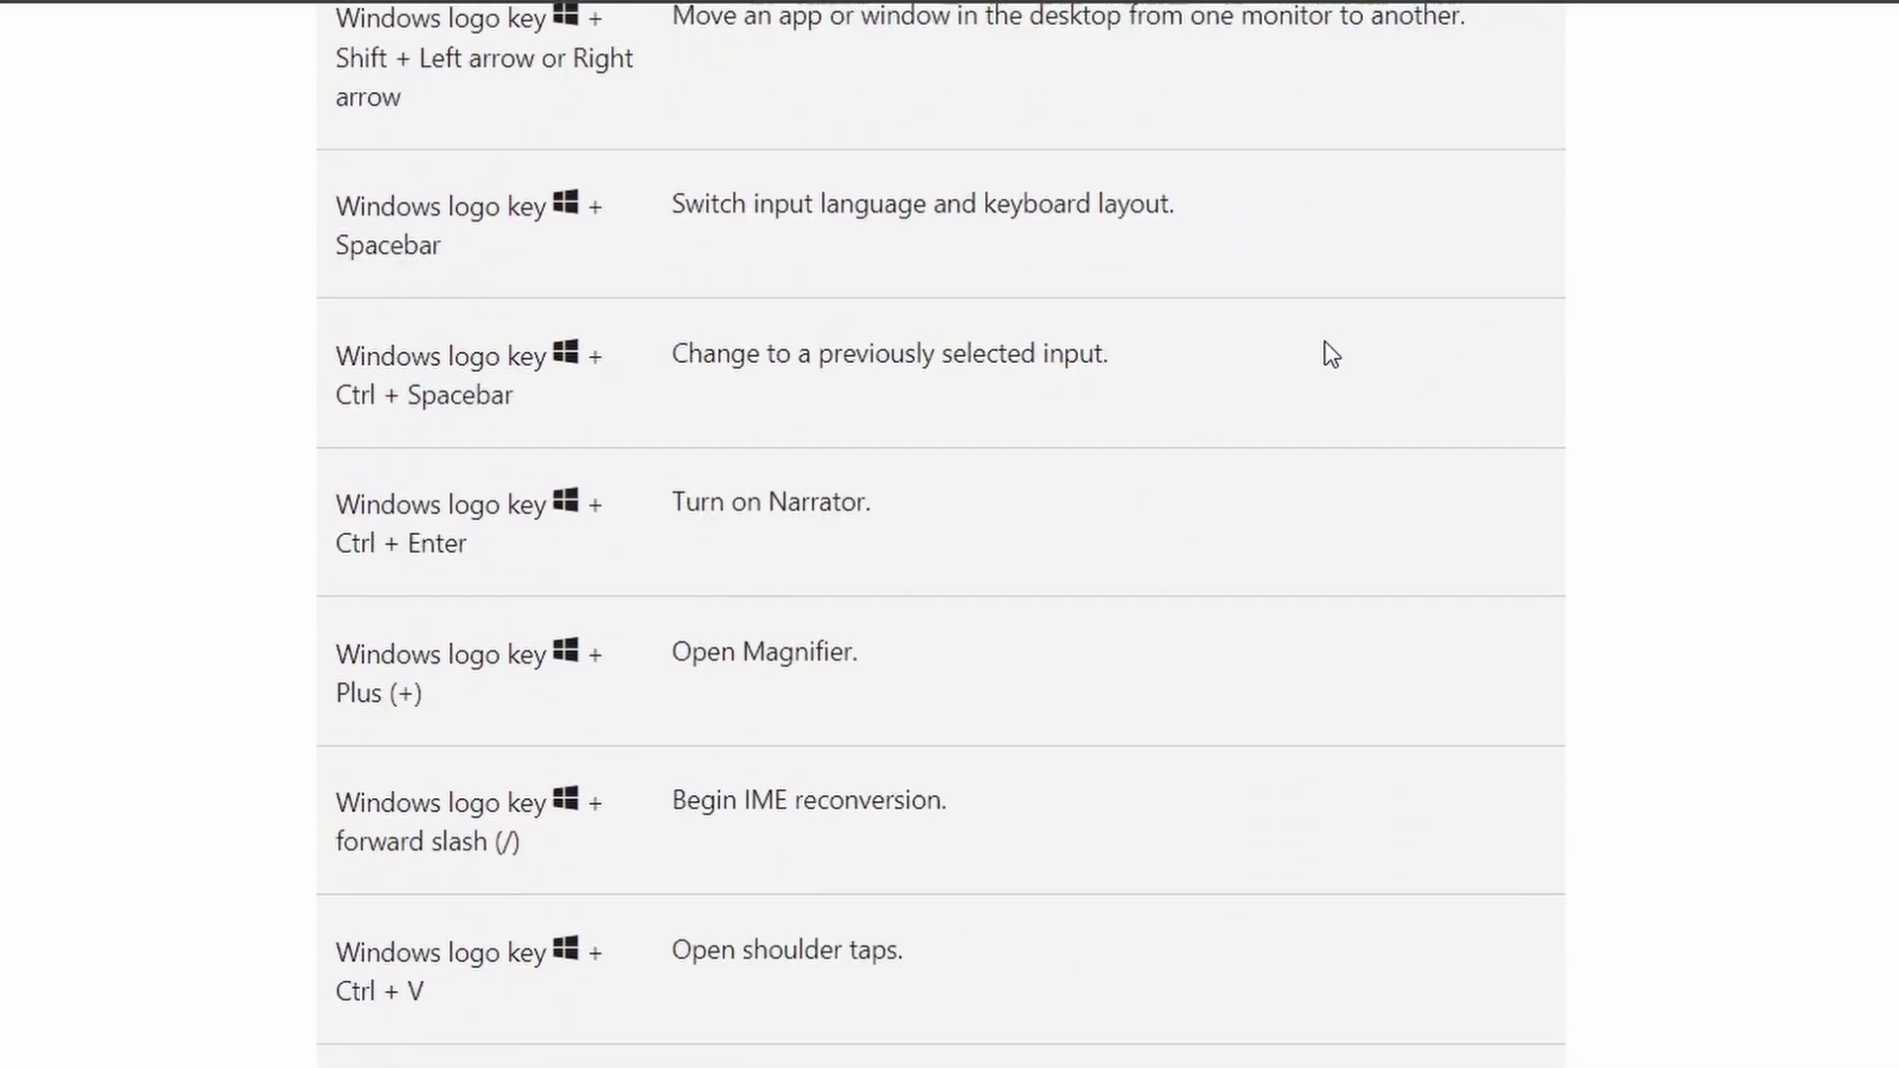
scroll(1332, 354, down, 20)
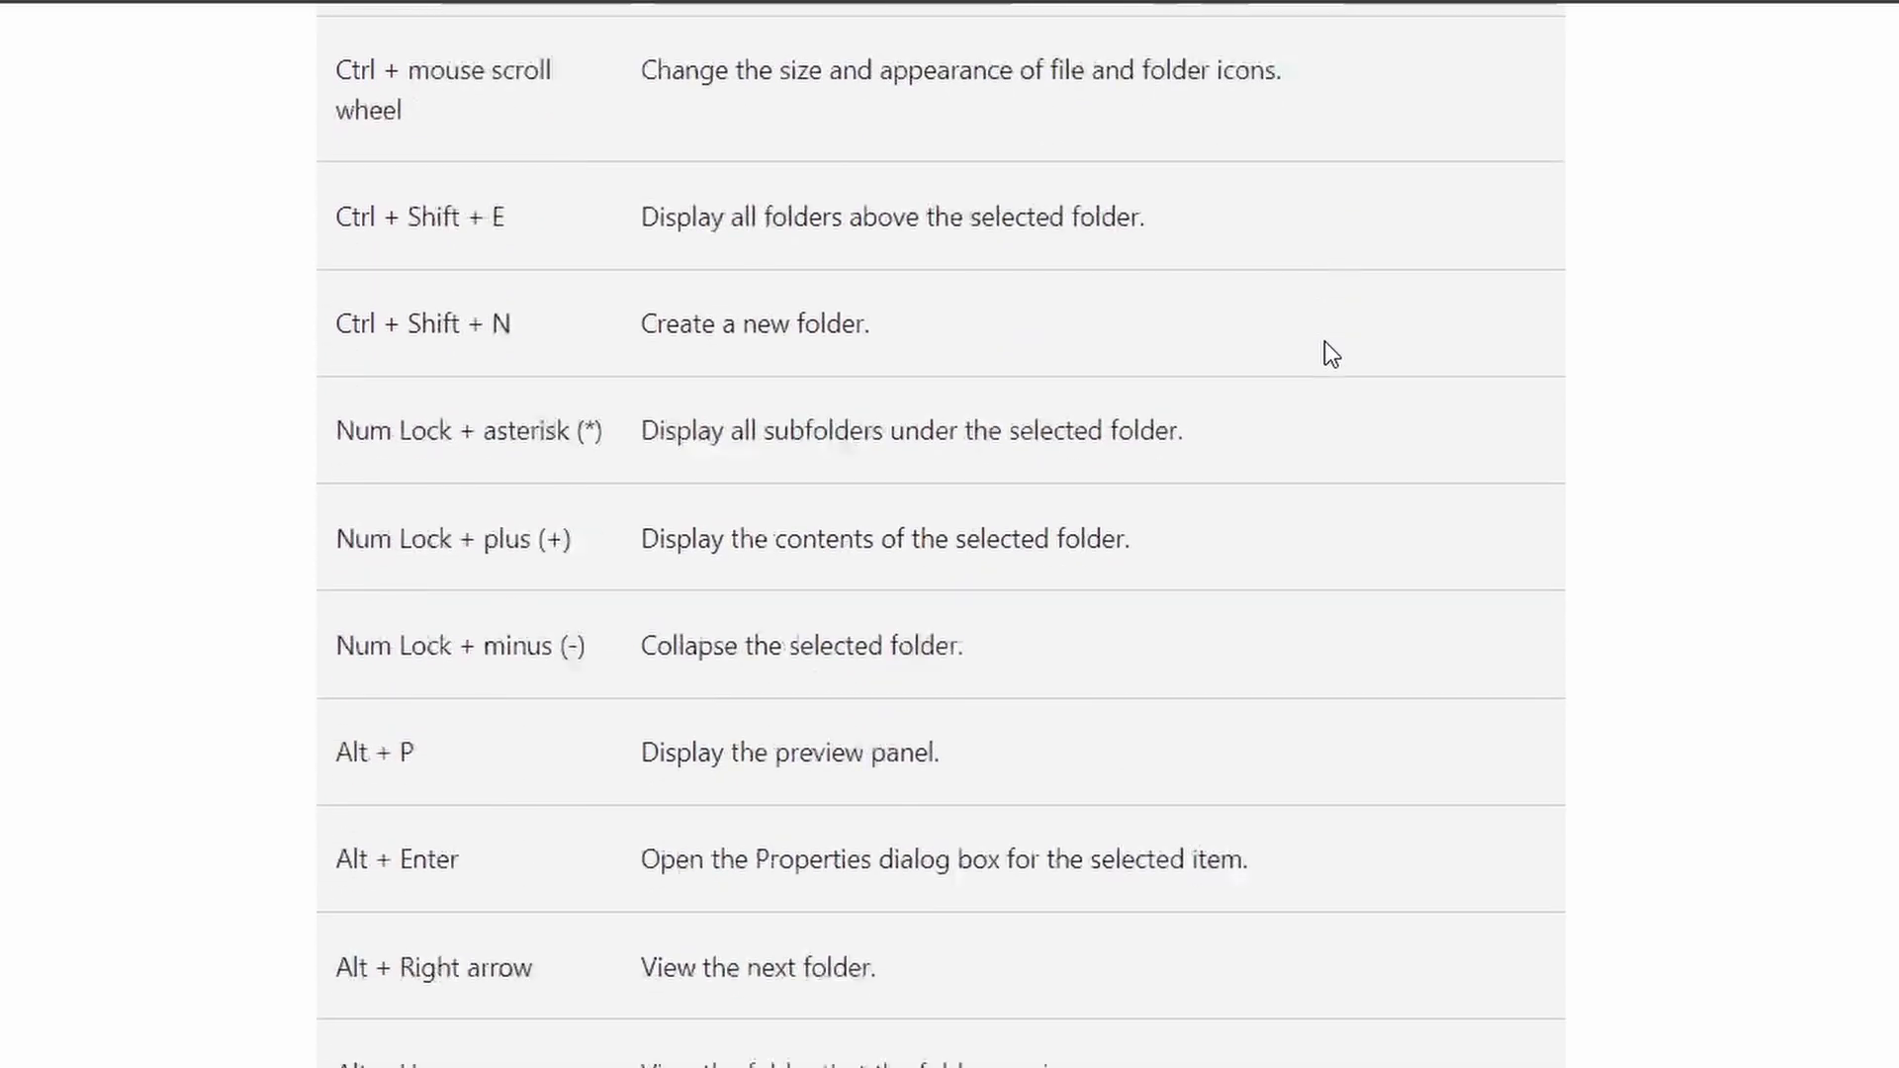
scroll(1331, 354, down, 20)
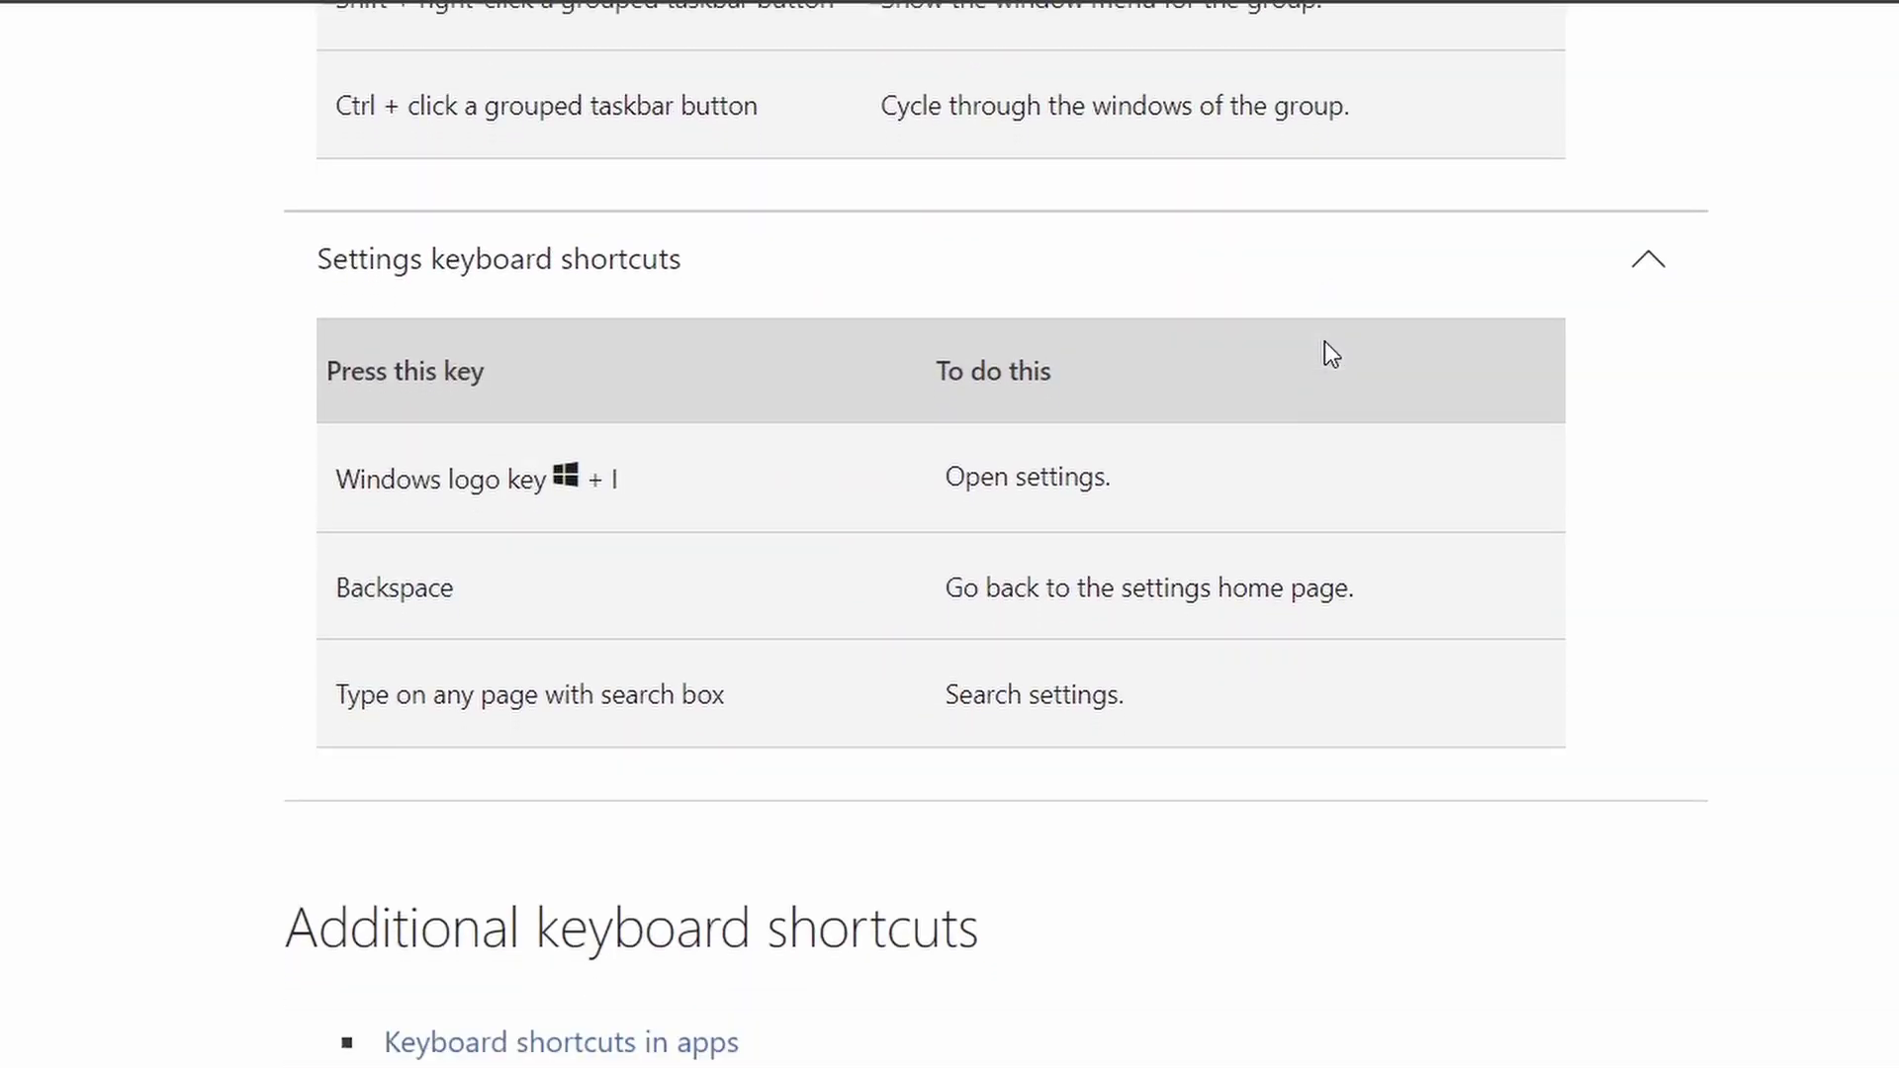